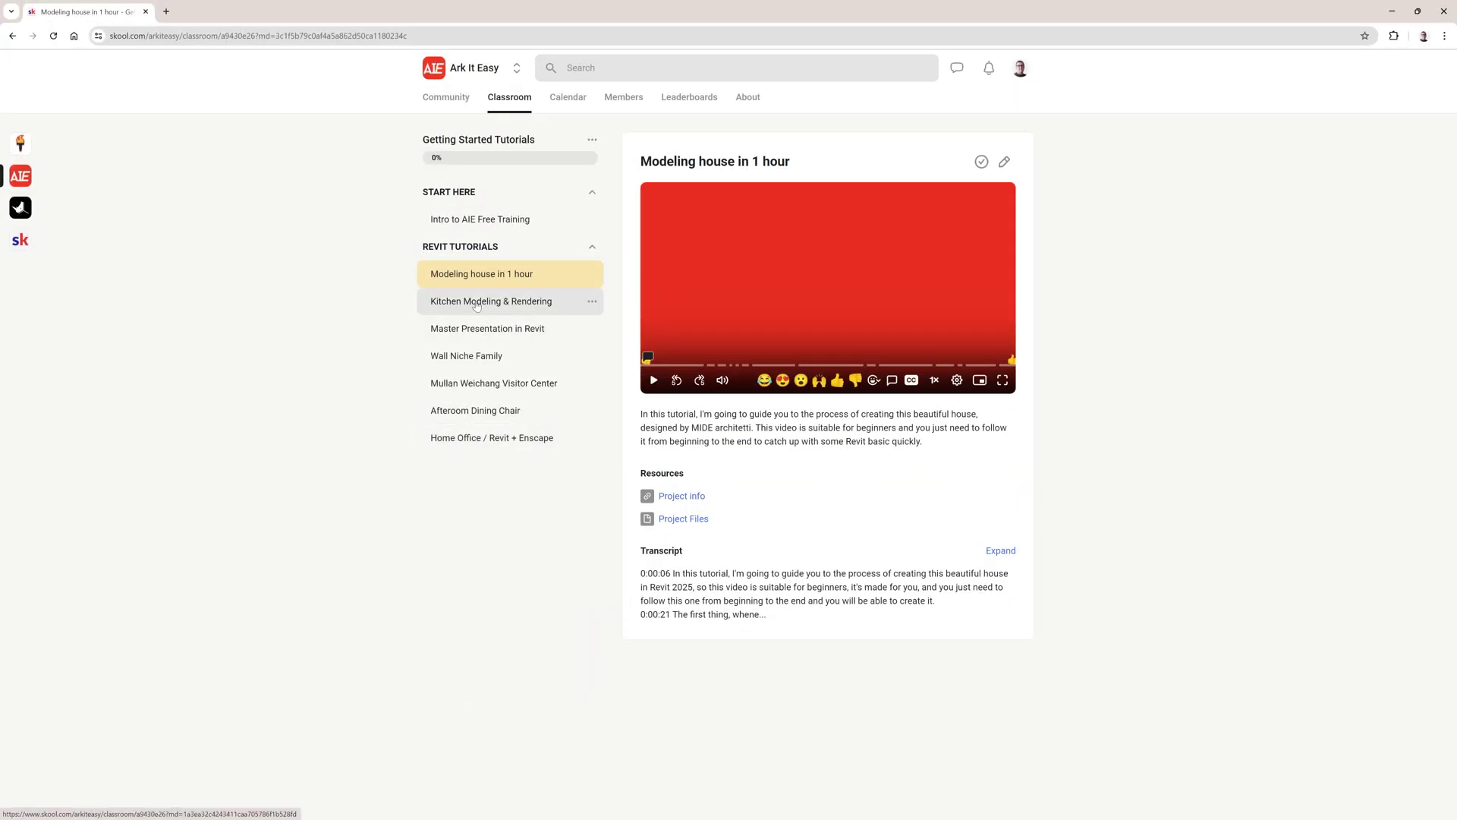
# Open the Kitchen Modeling & Rendering lesson in the Revit tutorials of the online classroom.
pyautogui.click(477, 302)
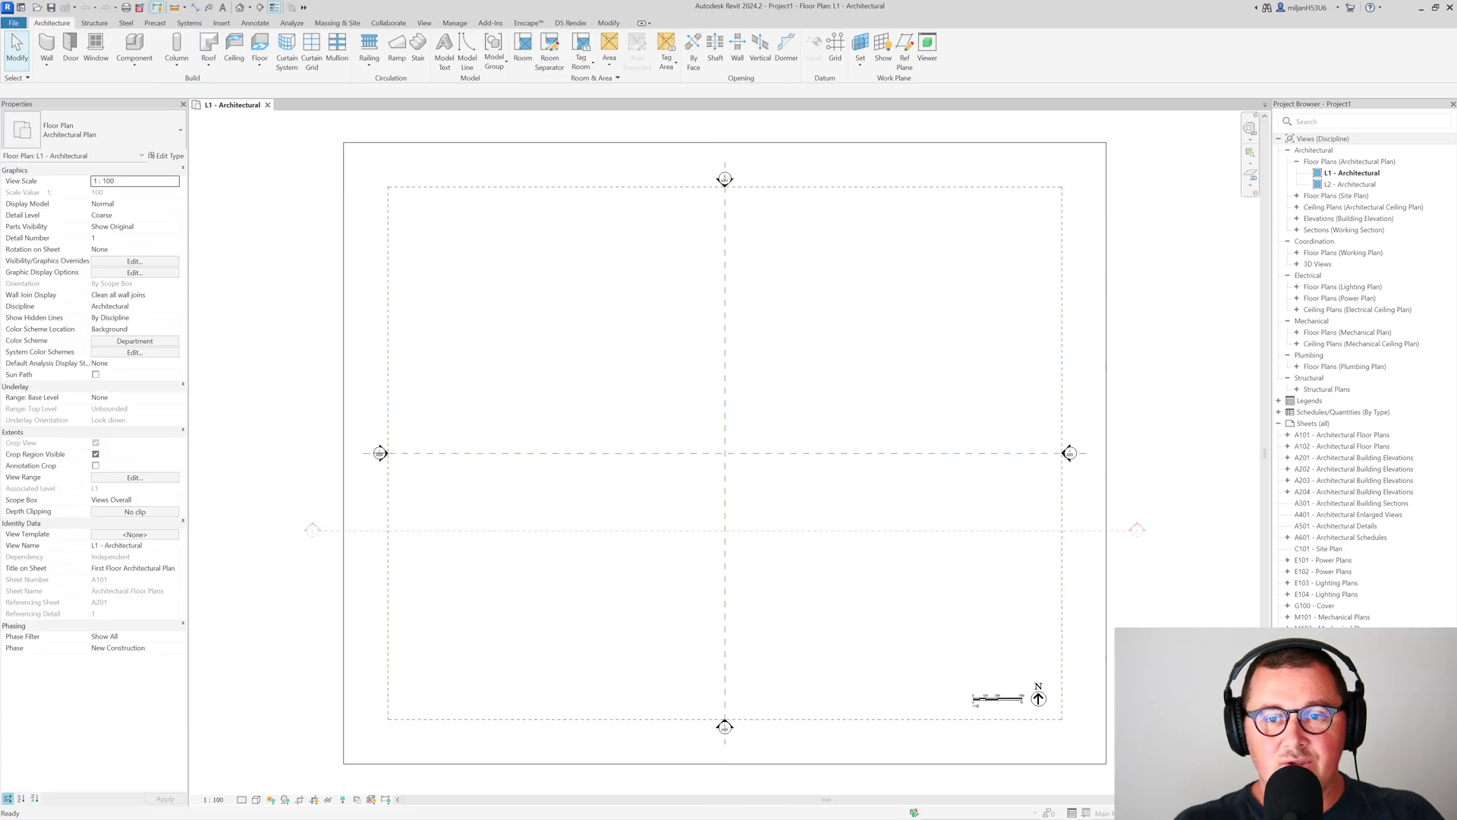
# Draw two perpendicular Generic - 200mm walls up to level L2, each about 3700 mm long, from the crossing of the dashed axes.
pyautogui.scroll(2, 813, 494)
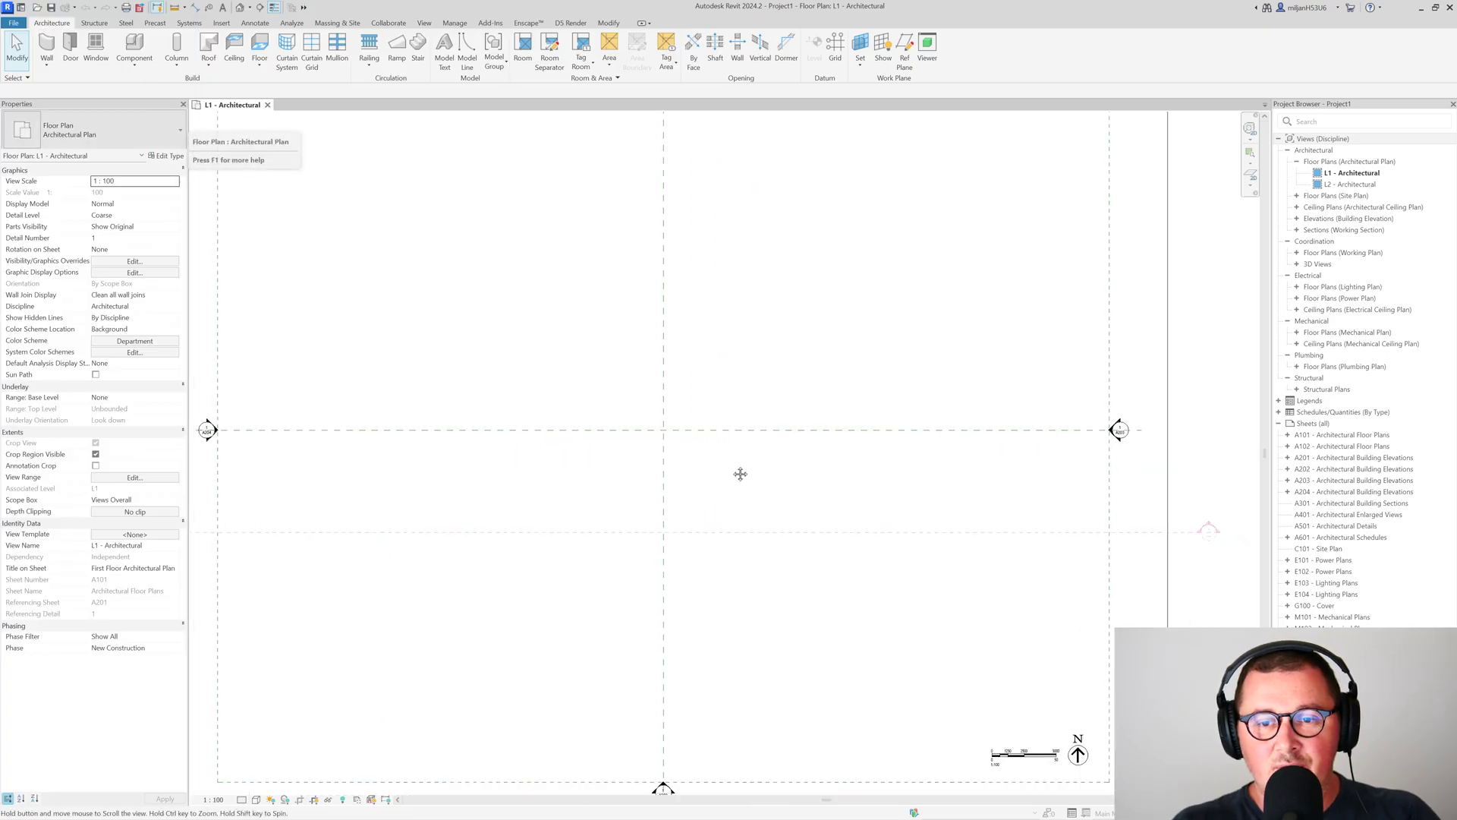
pyautogui.moveTo(739, 475); pyautogui.dragTo(622, 413, button='middle')
pyautogui.scroll(1, 622, 413)
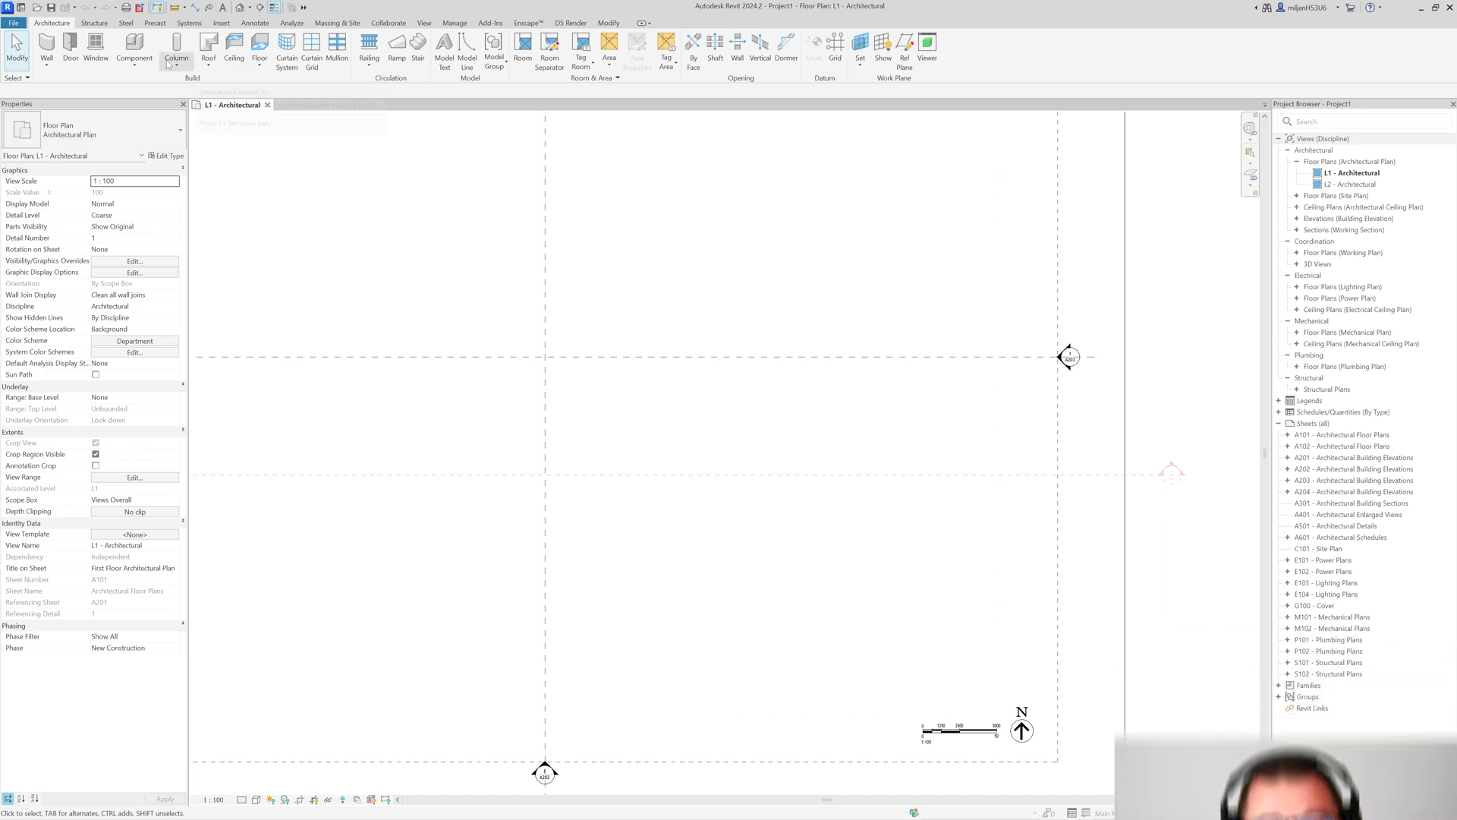
pyautogui.click(47, 46)
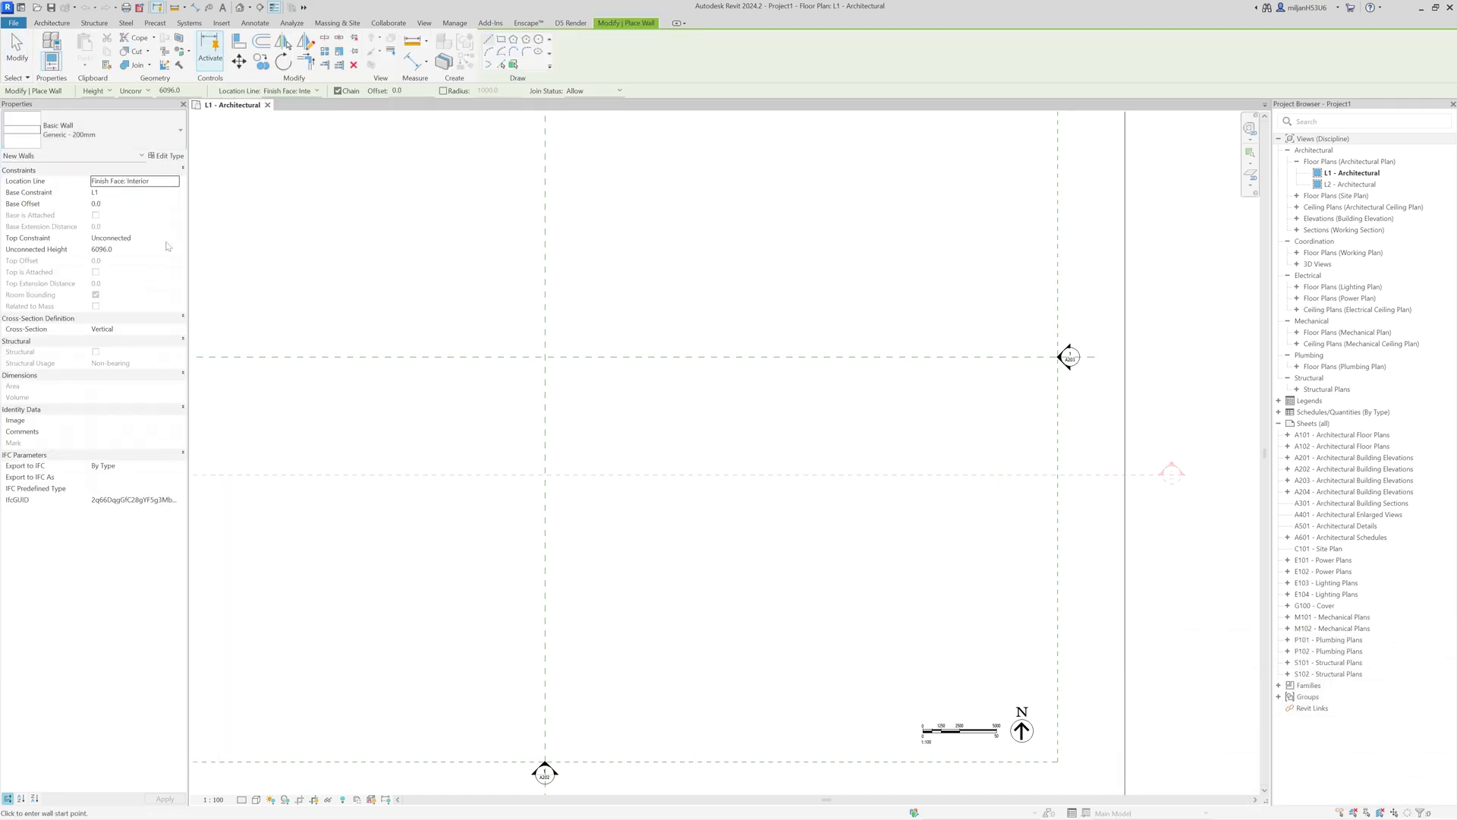
pyautogui.scroll(2, 547, 407)
pyautogui.click(541, 416)
pyautogui.click(541, 325)
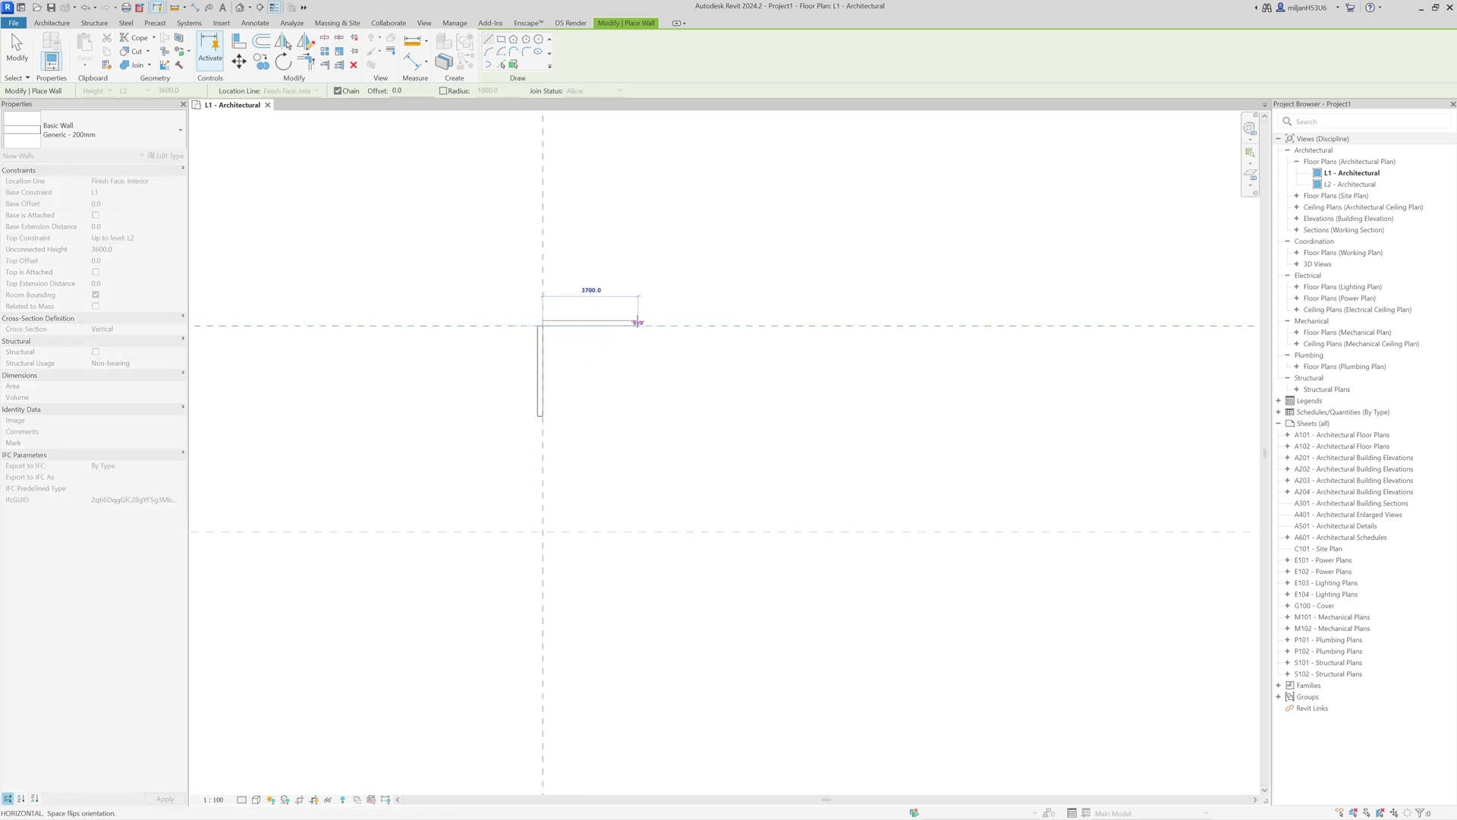
pyautogui.click(633, 325)
pyautogui.press('Escape')
pyautogui.press('Escape')
# Create a rectangular Generic 300mm floor on L1, 3700 by 3700 mm, starting at the inner corner of the two walls.
pyautogui.click(259, 45)
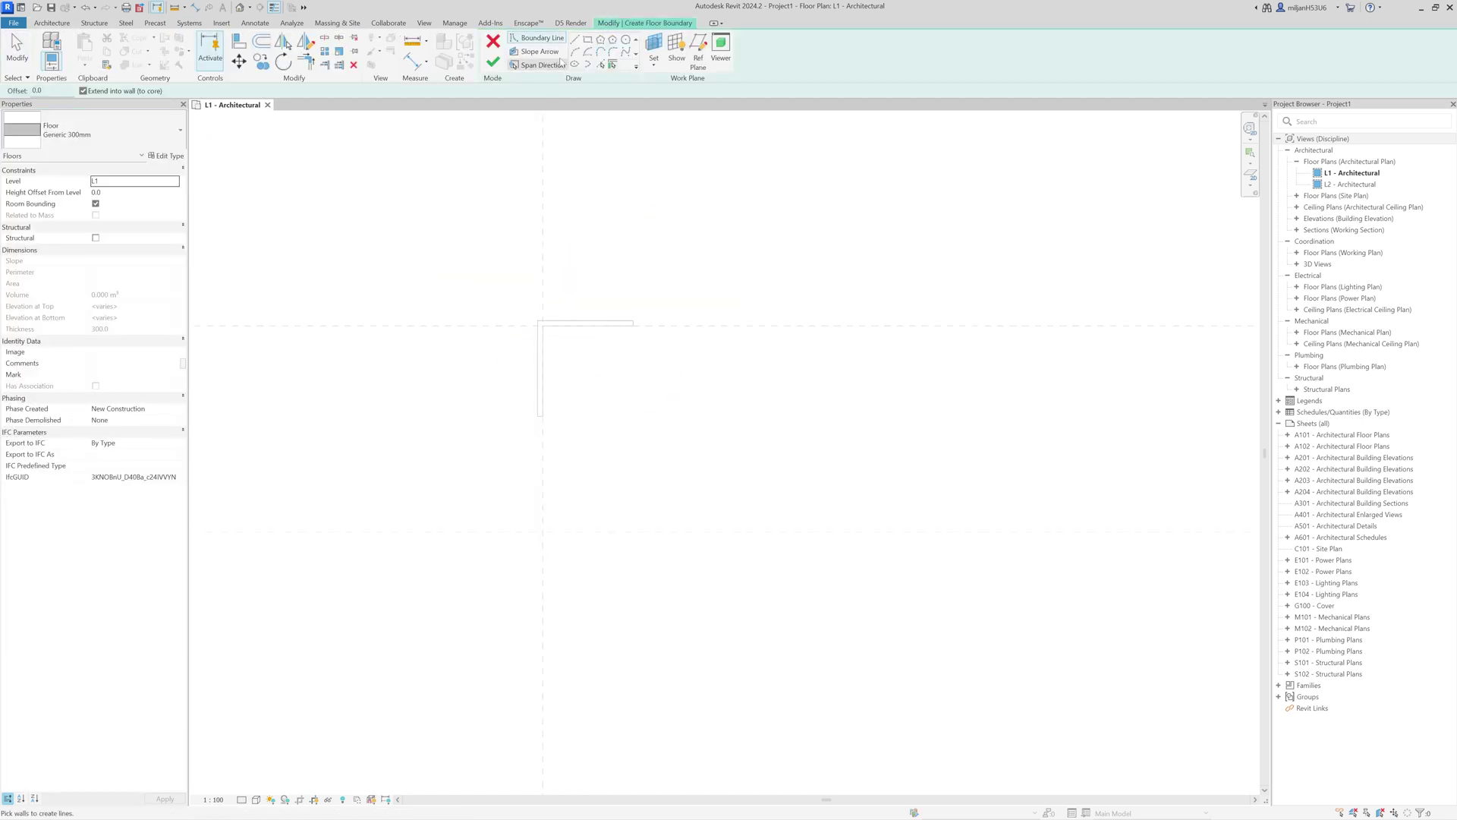
pyautogui.click(587, 40)
pyautogui.scroll(2, 533, 347)
pyautogui.click(549, 310)
pyautogui.click(708, 468)
pyautogui.press('Escape')
pyautogui.click(492, 63)
# Copy the new floor and paste it aligned to level L2.
pyautogui.hotkey('ctrl', 'c')
pyautogui.click(85, 65)
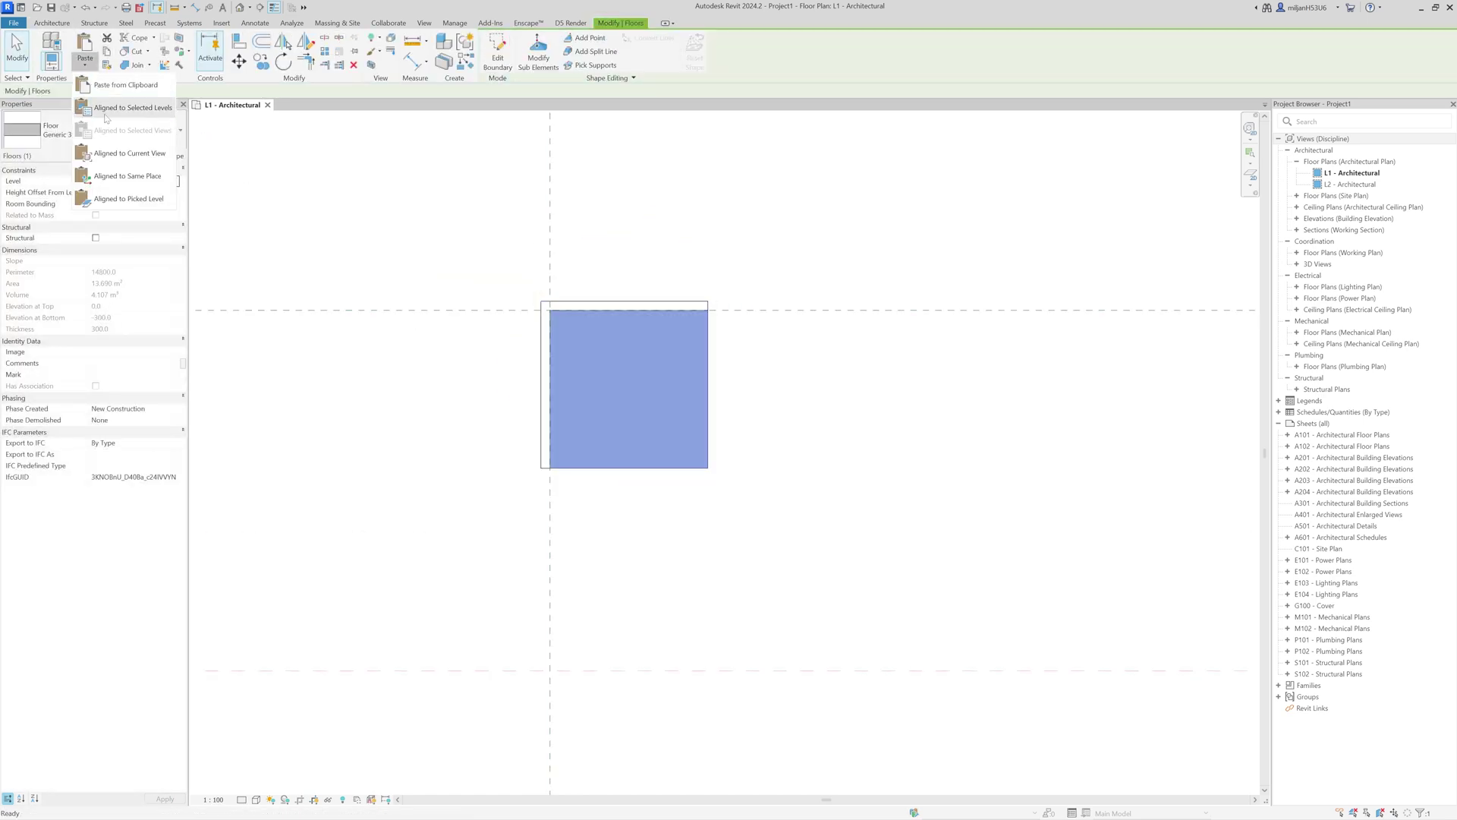
pyautogui.click(106, 114)
pyautogui.click(668, 241)
pyautogui.click(688, 391)
# Open the default 3D view and hide all annotation categories in its Visibility/Graphics overrides.
pyautogui.click(240, 7)
pyautogui.scroll(2, 684, 363)
pyautogui.press('v')
pyautogui.press('g')
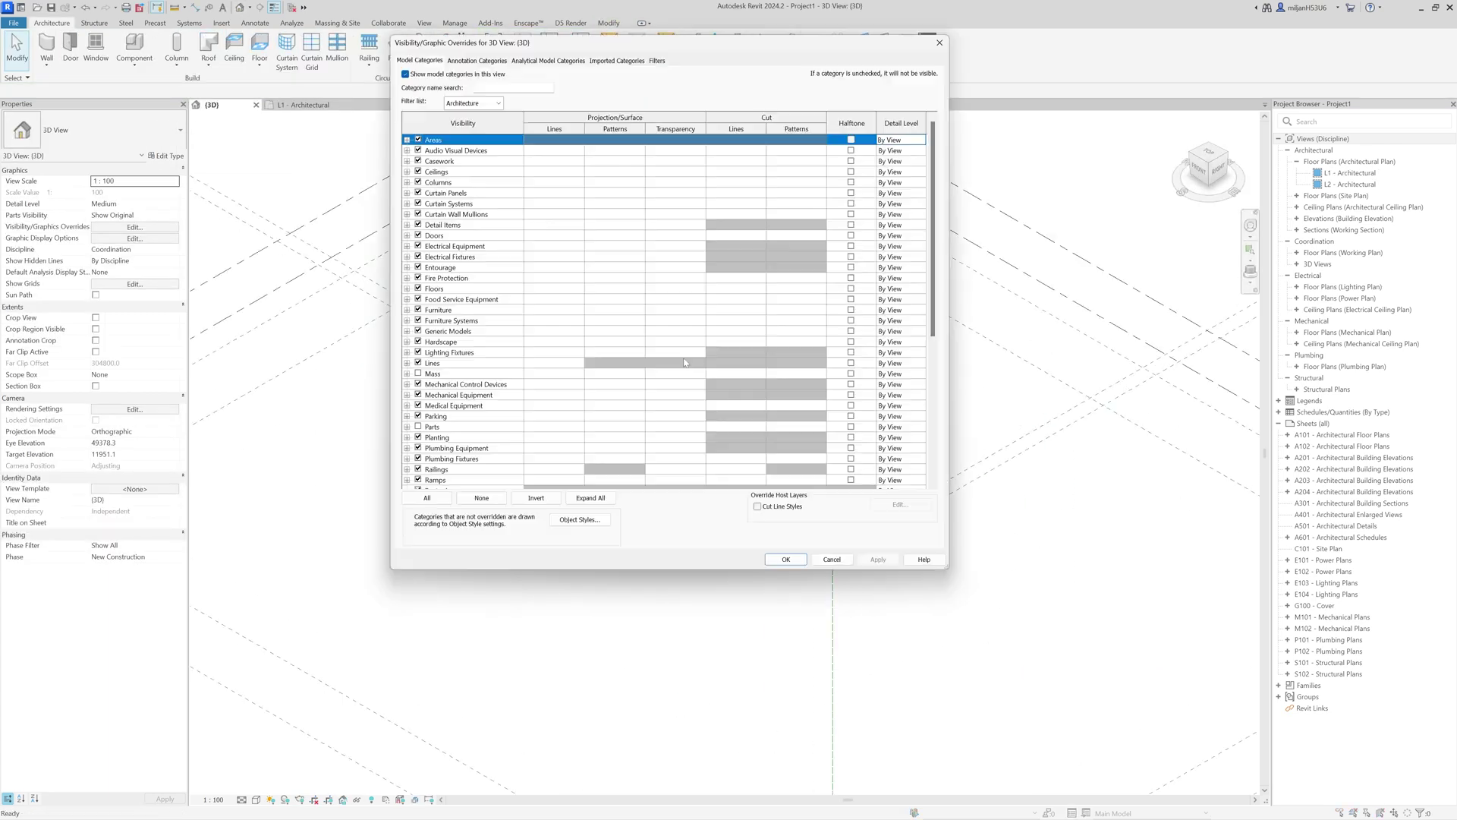
pyautogui.click(477, 60)
pyautogui.click(405, 74)
pyautogui.click(786, 559)
# Give both walls a negative top offset so that they end at the underside of the upper floor.
pyautogui.scroll(3, 744, 519)
pyautogui.click(712, 401)
pyautogui.moveTo(762, 460)
pyautogui.keyDown('shift'); pyautogui.mouseDown(button='middle')
pyautogui.moveTo(777, 460)
pyautogui.moveTo(775, 372)
pyautogui.mouseUp(button='middle'); pyautogui.keyUp('shift')
pyautogui.scroll(2, 646, 456)
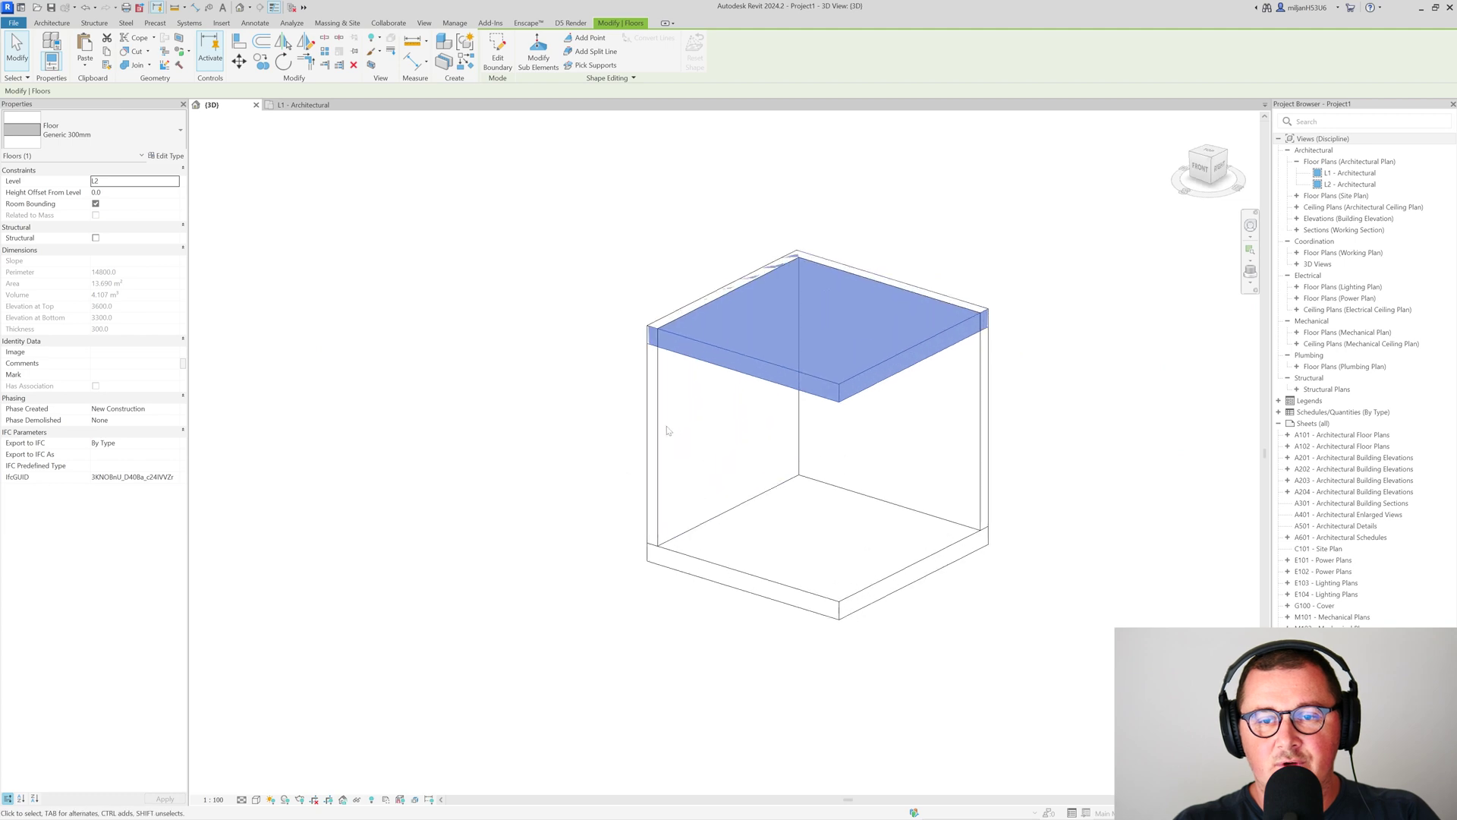
pyautogui.click(668, 426)
pyautogui.scroll(1, 759, 440)
pyautogui.keyDown('ctrl'); pyautogui.click(990, 444); pyautogui.keyUp('ctrl')
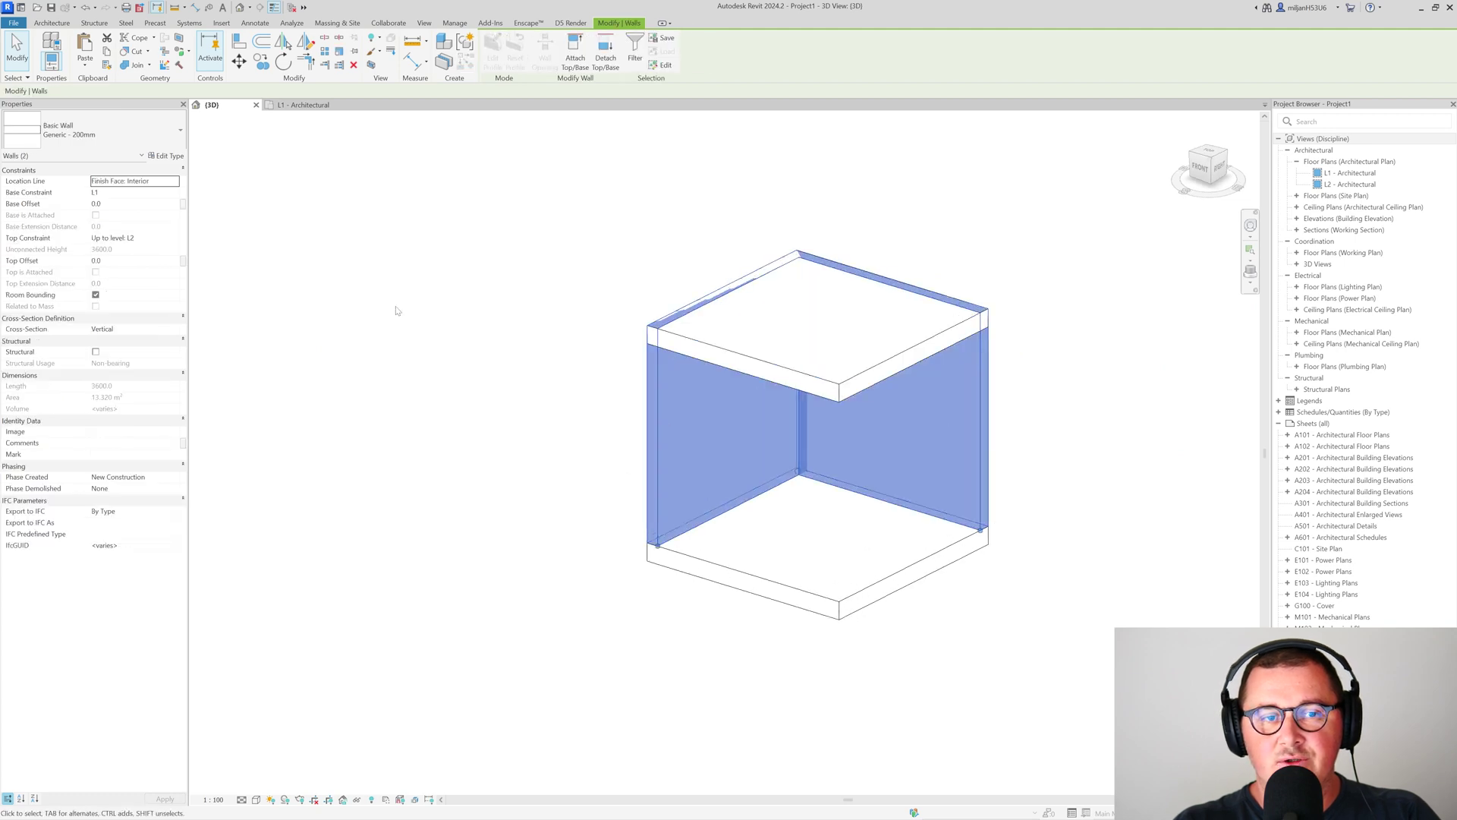
pyautogui.click(126, 261)
pyautogui.write('-3')
pyautogui.click(440, 270)
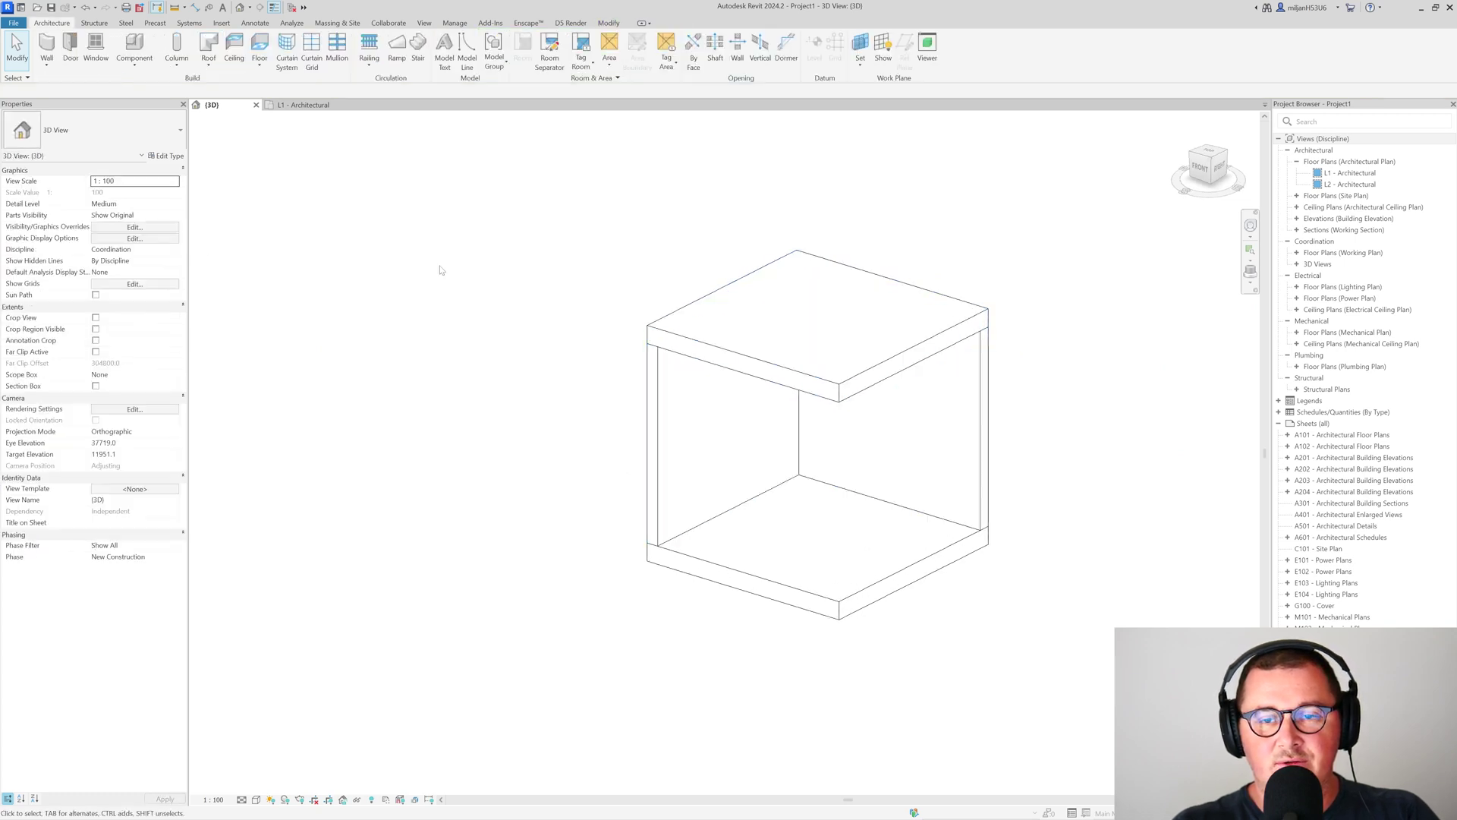
# Start a ceiling in the L1 plan and duplicate the 16mm GWB on Metal Stud type as AIE 10 mm.
pyautogui.scroll(-2, 439, 267)
pyautogui.keyDown('shift'); pyautogui.moveTo(478, 357); pyautogui.dragTo(569, 365, button='middle'); pyautogui.keyUp('shift')
pyautogui.click(292, 105)
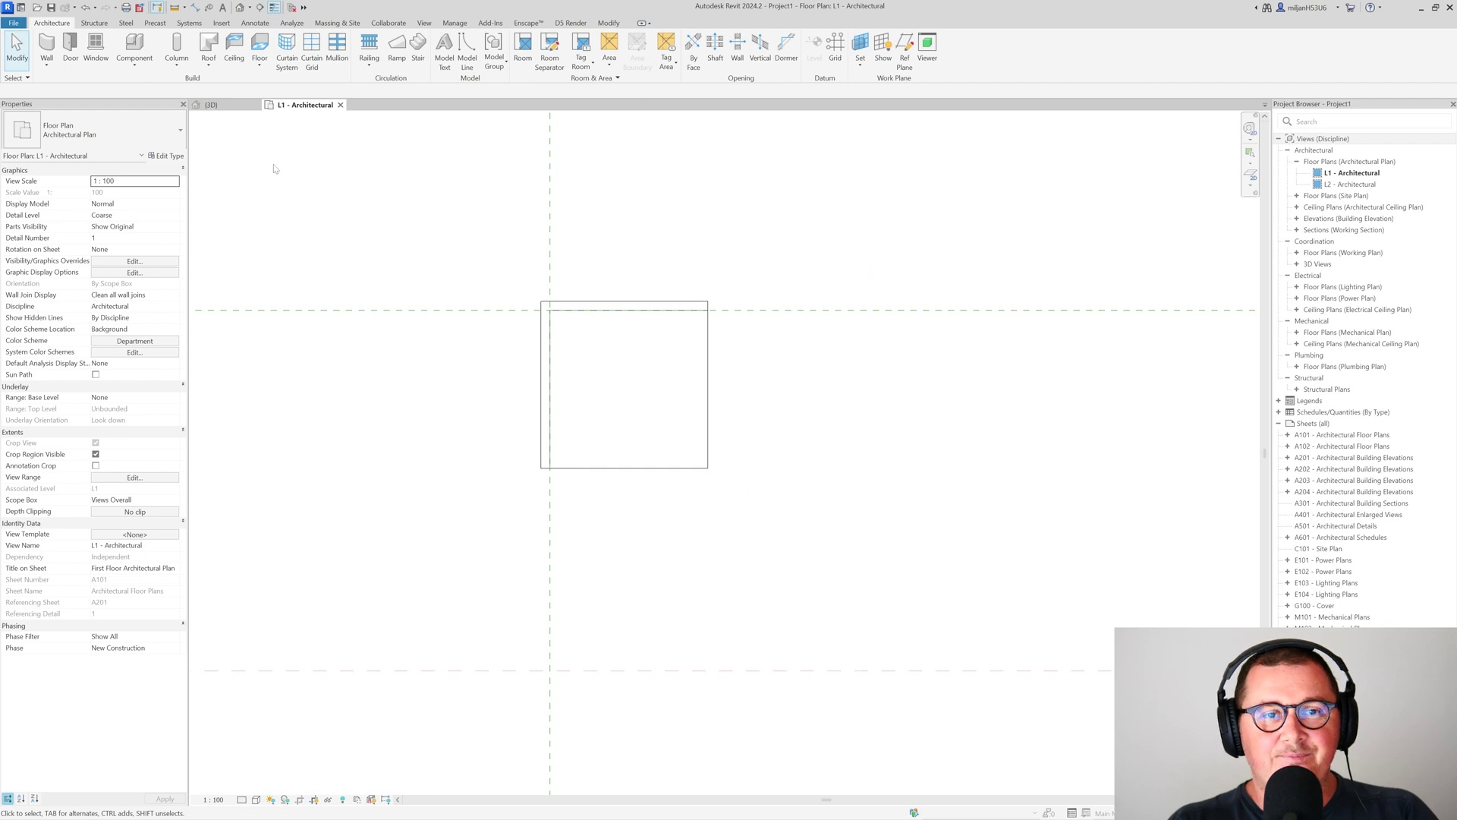
pyautogui.click(234, 48)
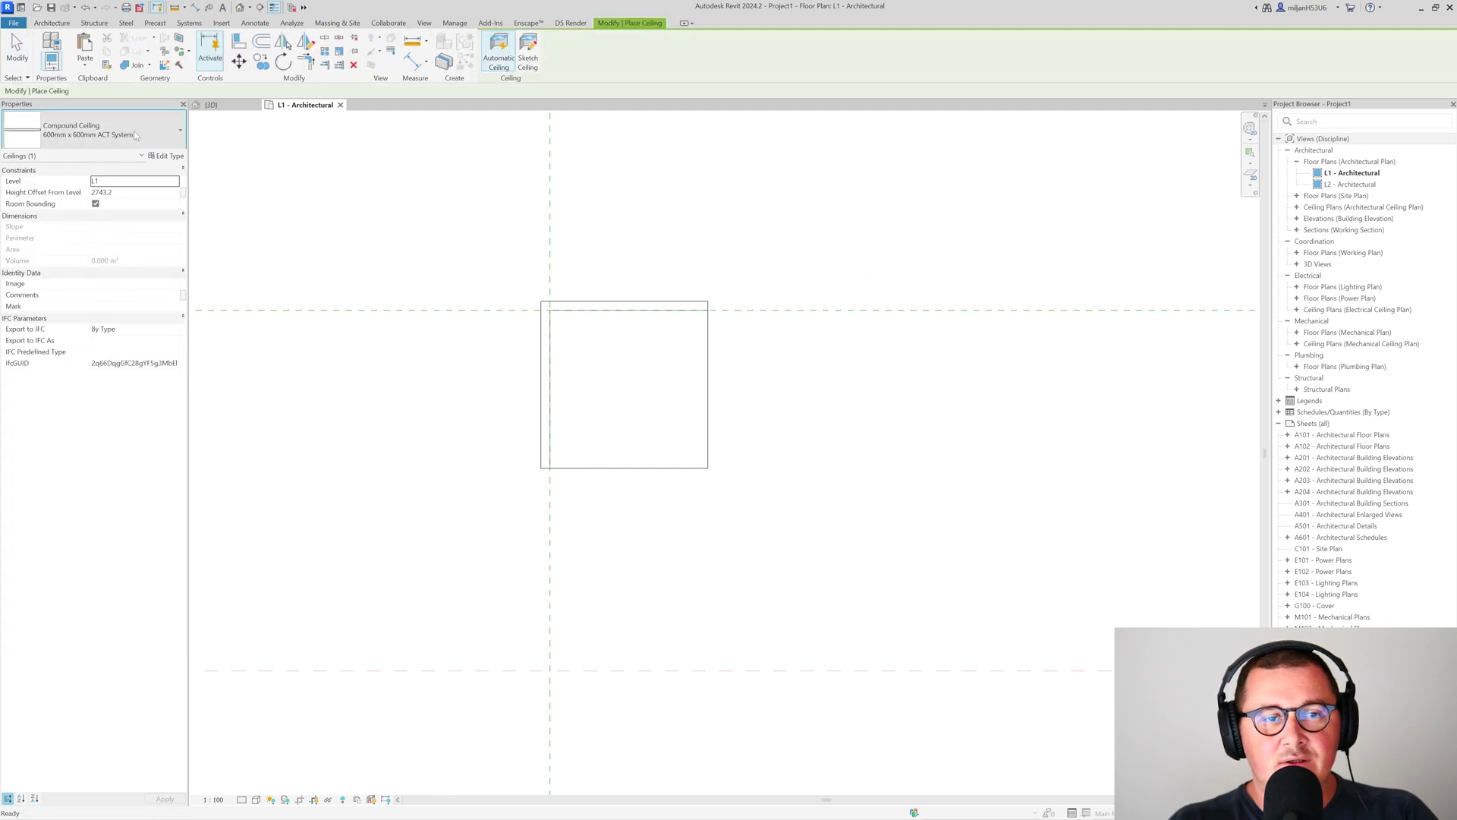
pyautogui.click(91, 131)
pyautogui.click(60, 226)
pyautogui.click(165, 156)
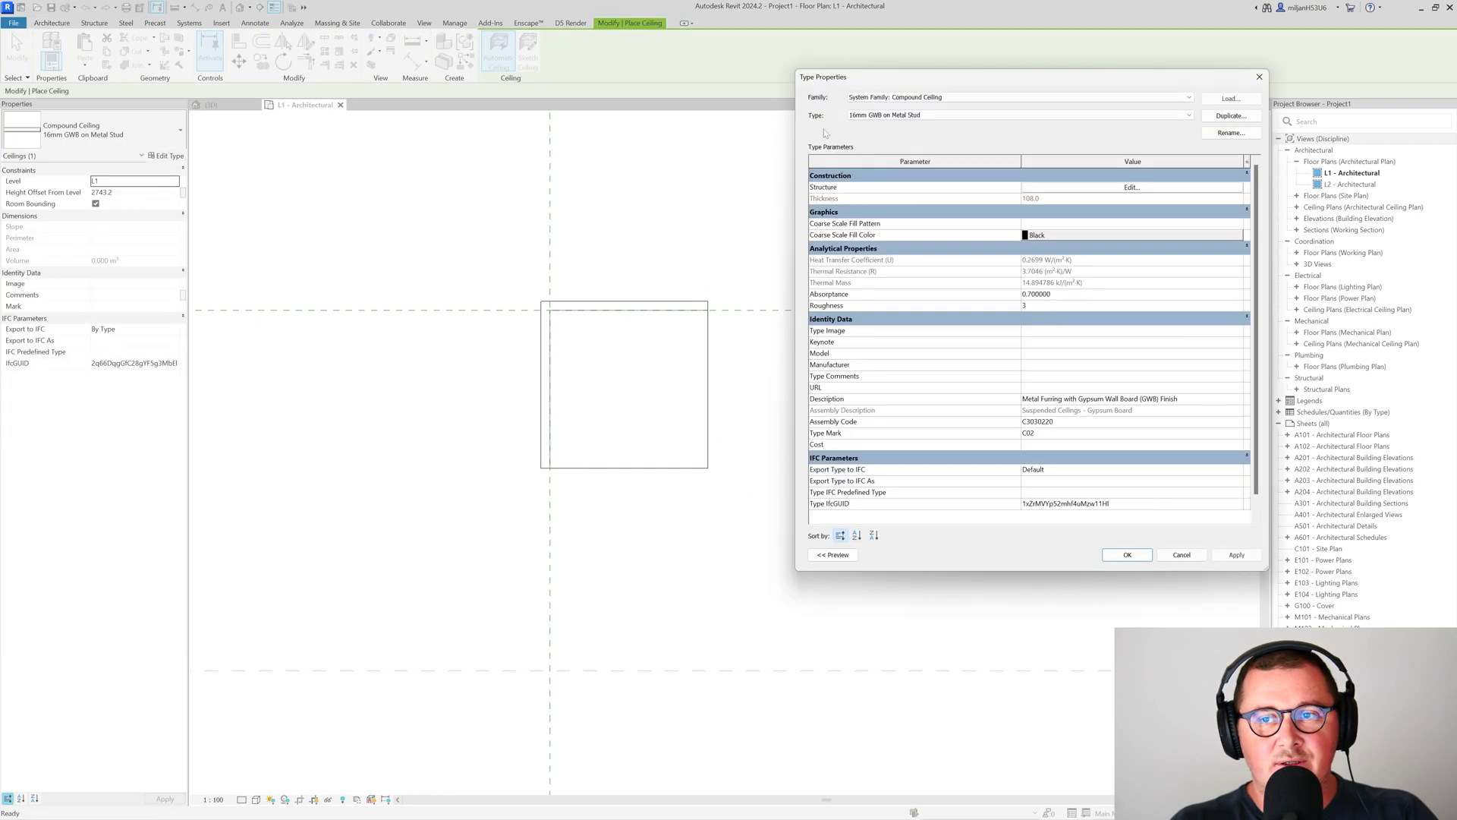
pyautogui.click(1213, 116)
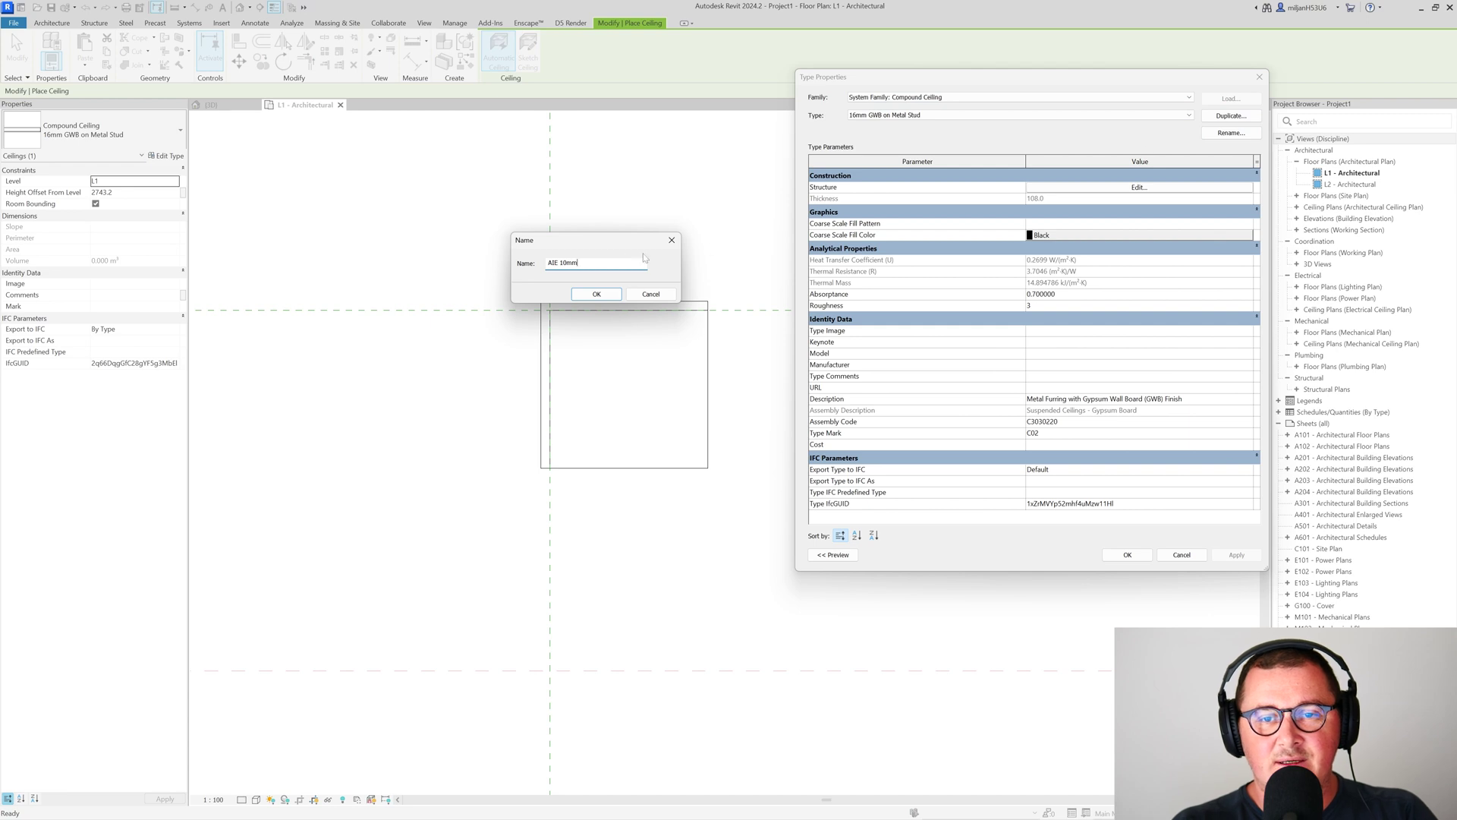
pyautogui.click(595, 294)
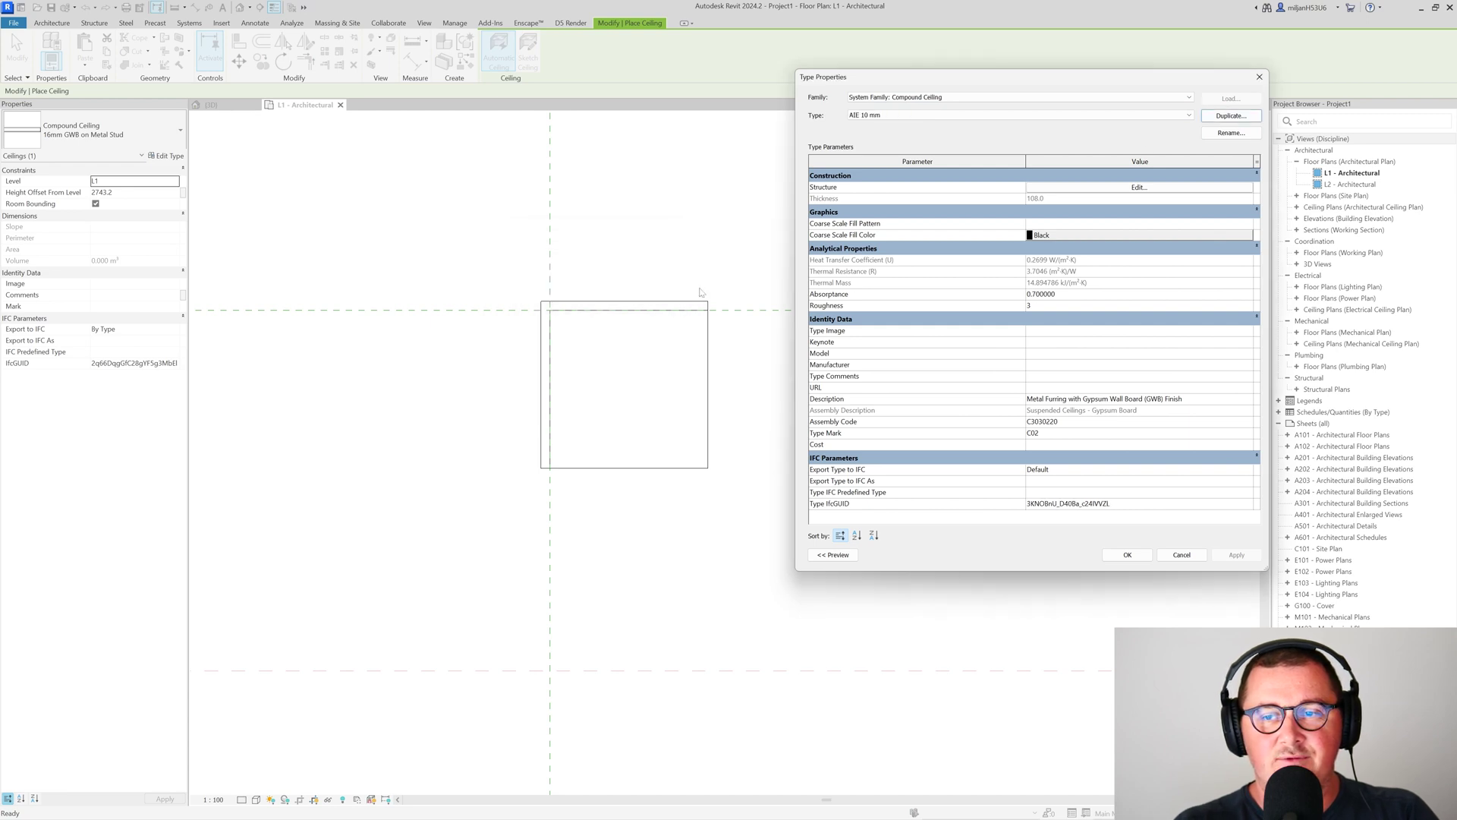
# Edit the AIE 10 mm structure: move the gypsum board into the core at 10 mm thickness and delete the metal stud layer.
pyautogui.click(1066, 189)
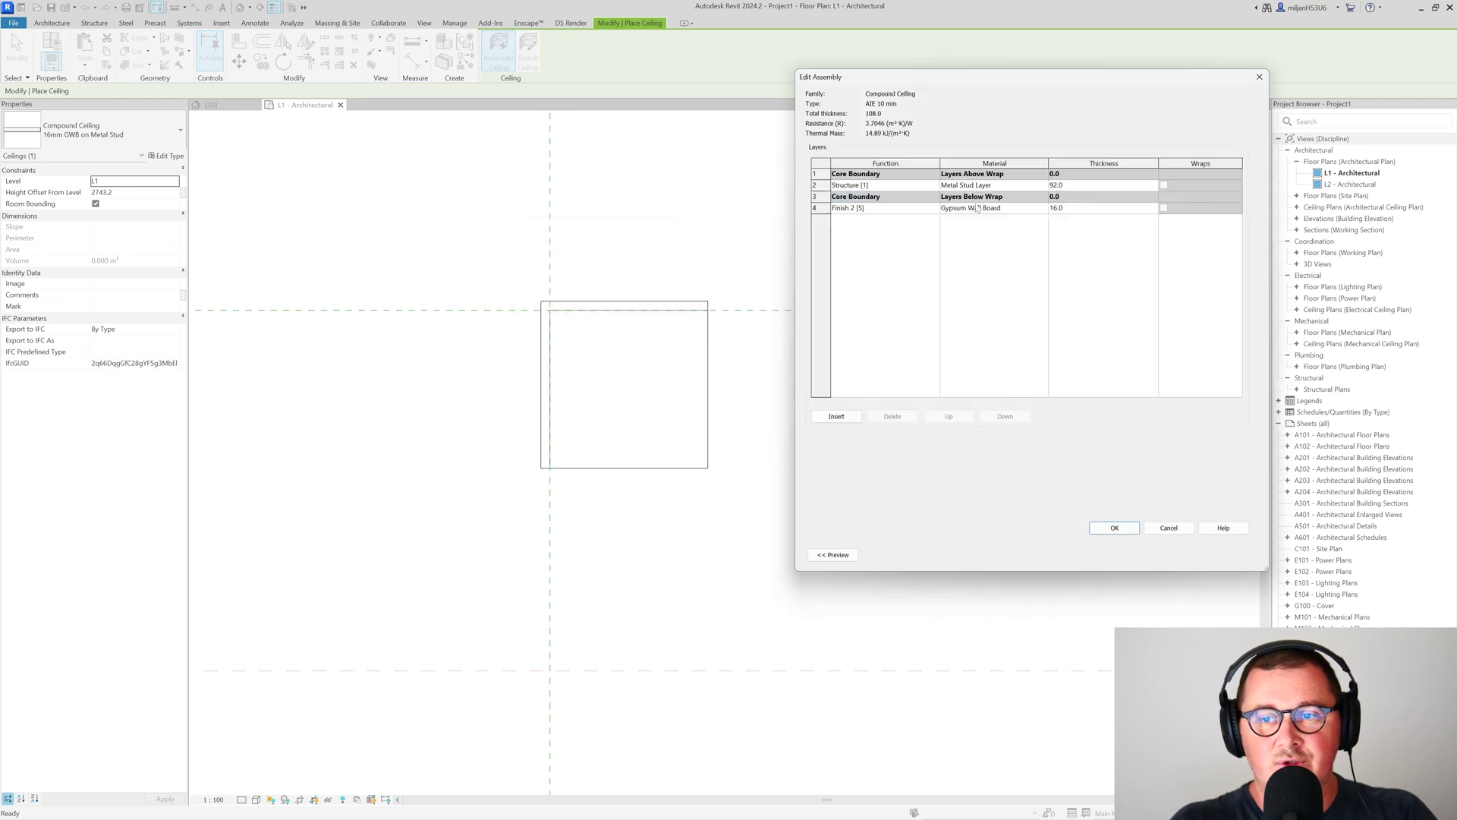
pyautogui.click(822, 208)
pyautogui.click(949, 416)
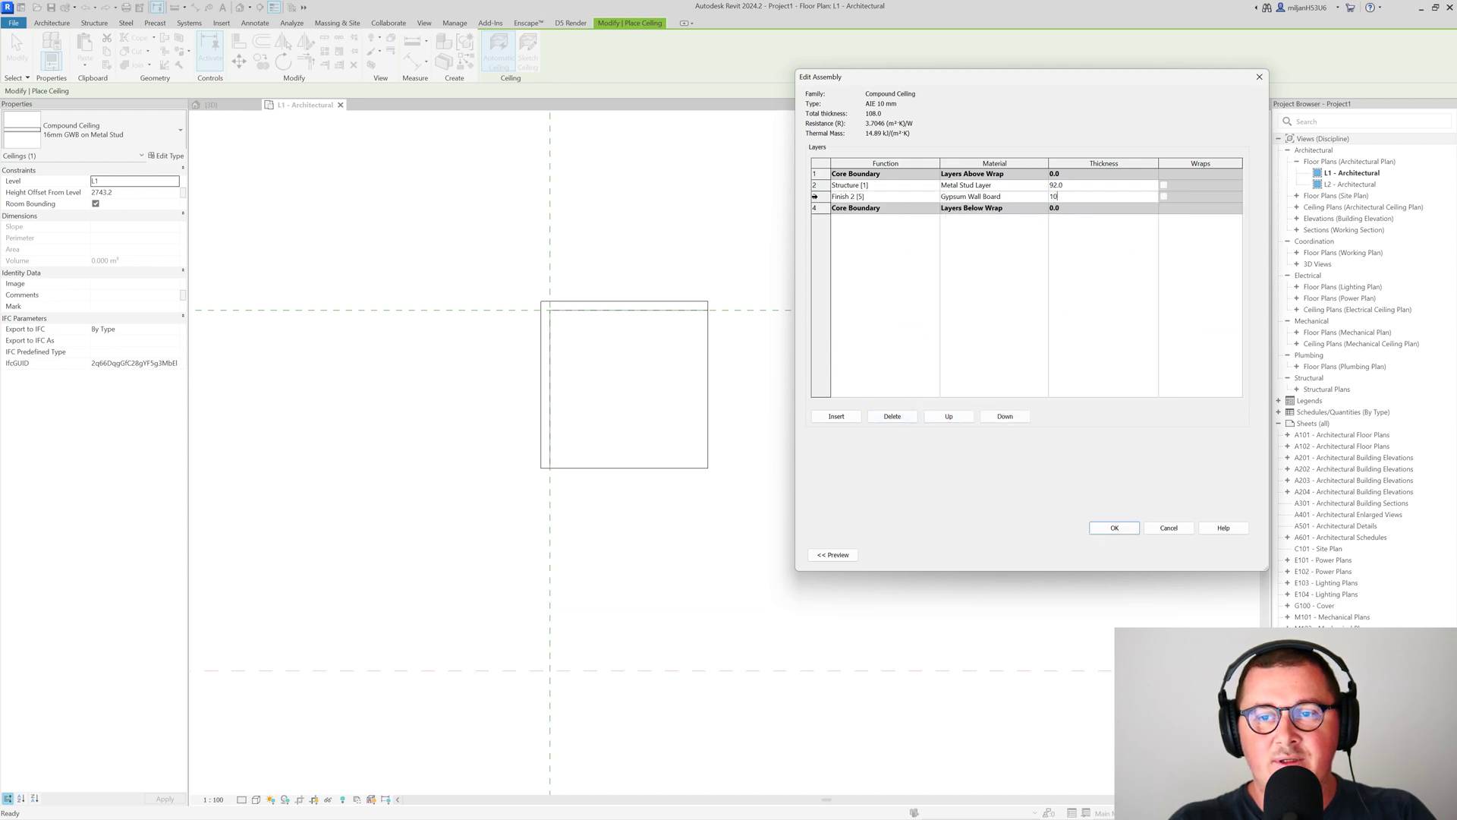
pyautogui.write('10')
pyautogui.click(837, 199)
pyautogui.press('Up')
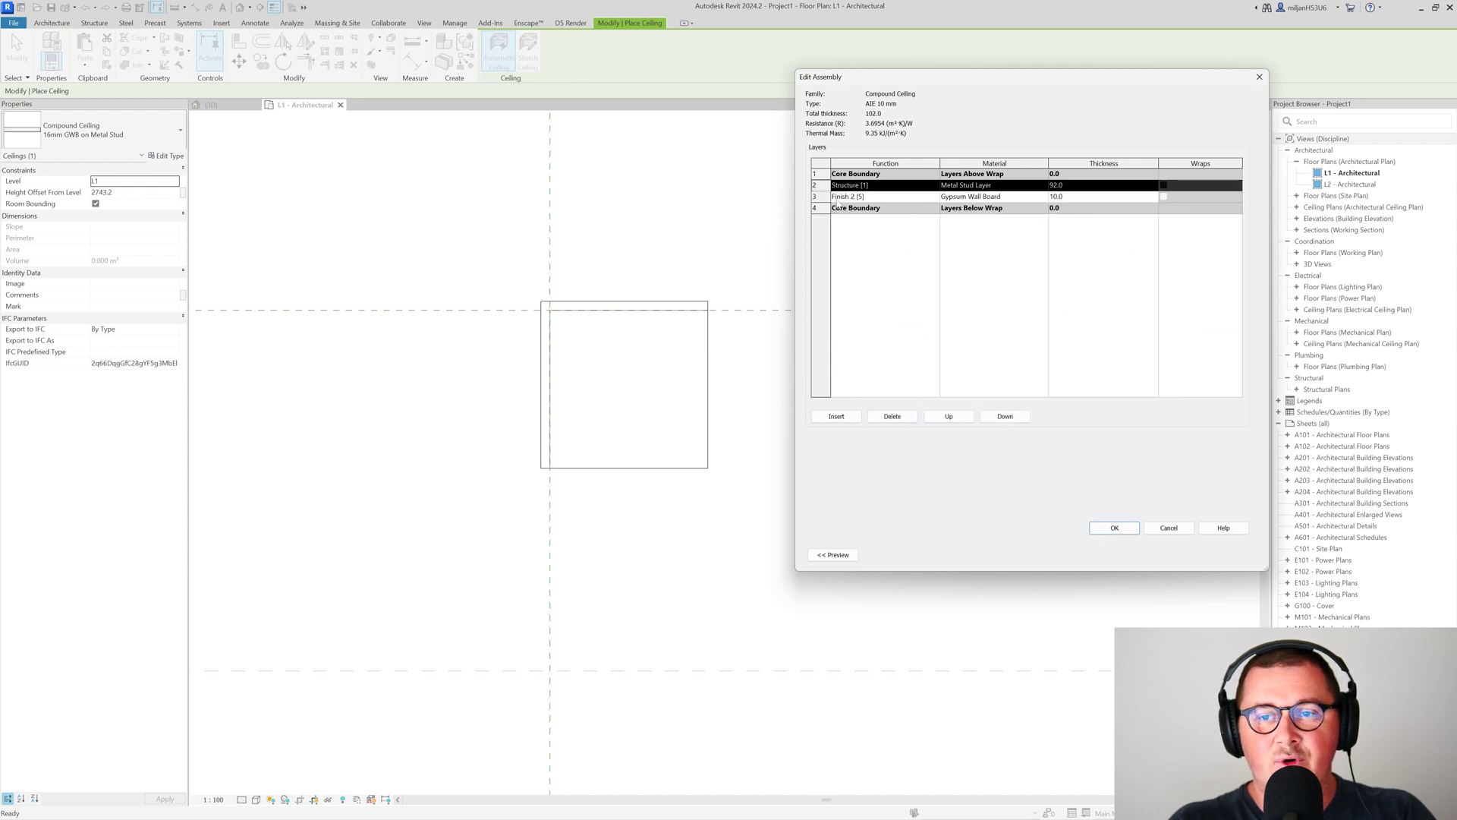
pyautogui.click(914, 419)
pyautogui.click(1124, 531)
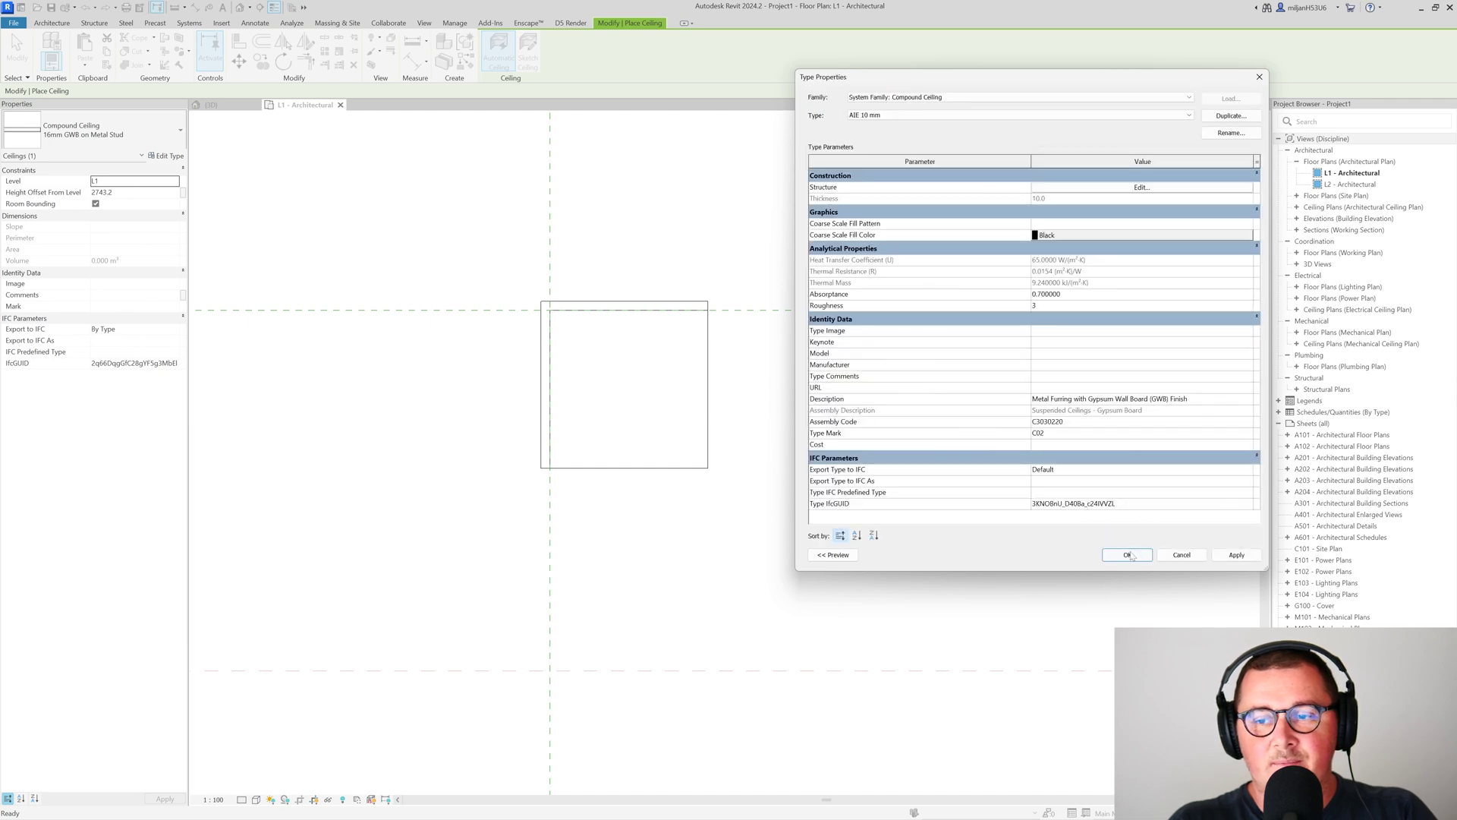
pyautogui.click(1122, 555)
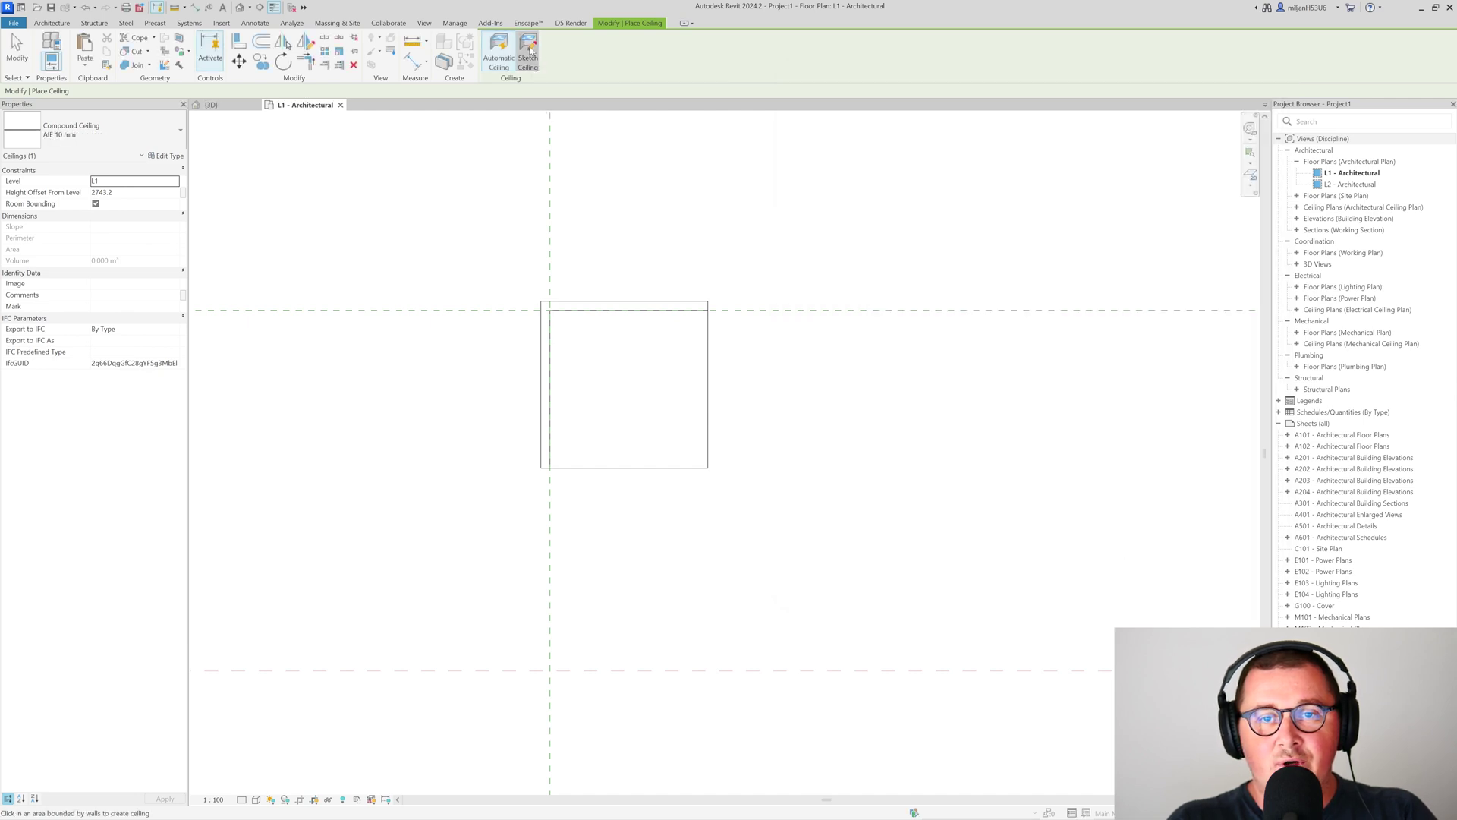
# Sketch two ceiling boundary lines picked from the inner faces of the walls with an inward offset of 100 mm.
pyautogui.click(529, 51)
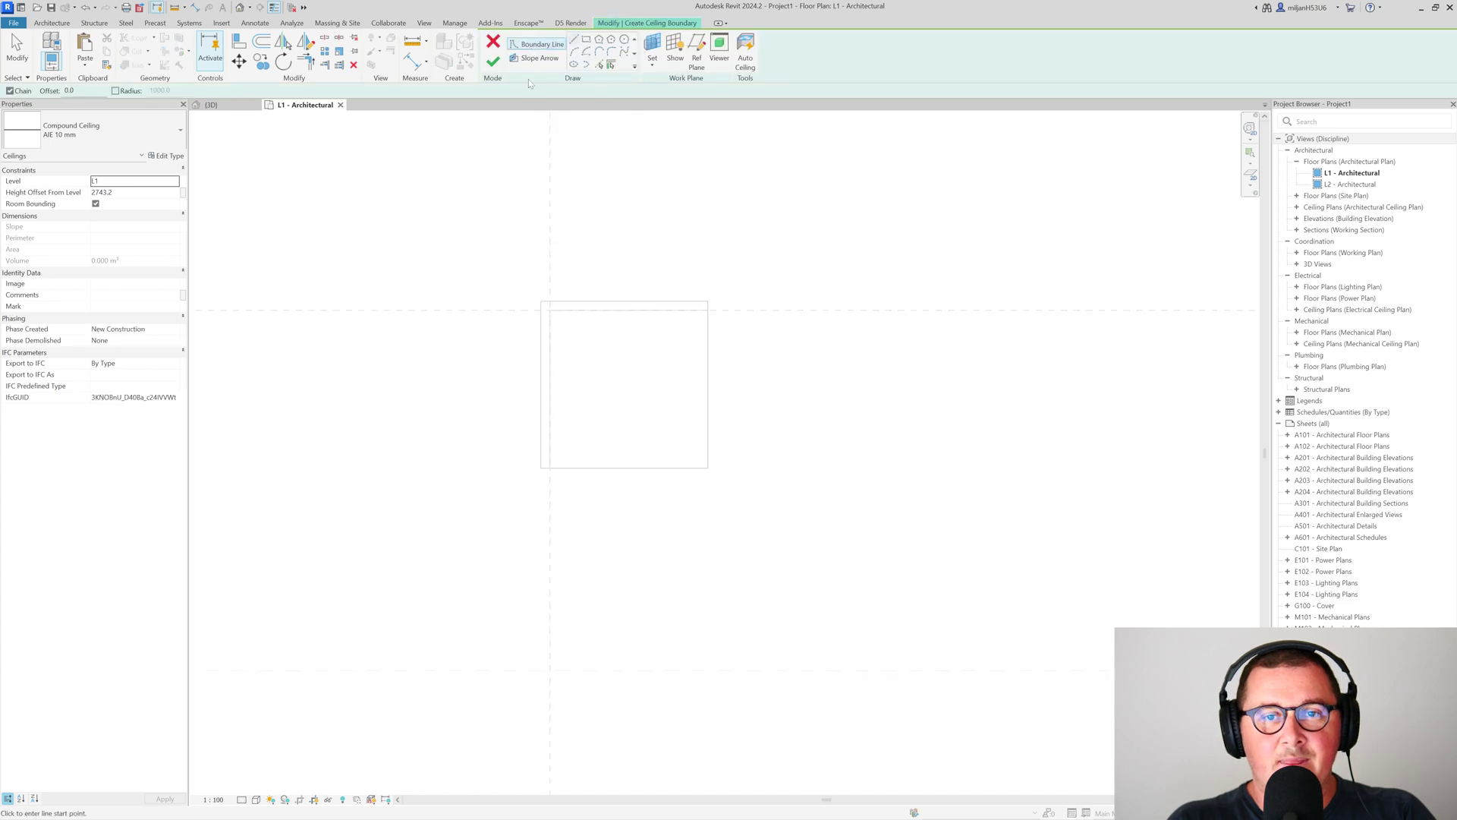
pyautogui.click(599, 65)
pyautogui.scroll(2, 590, 312)
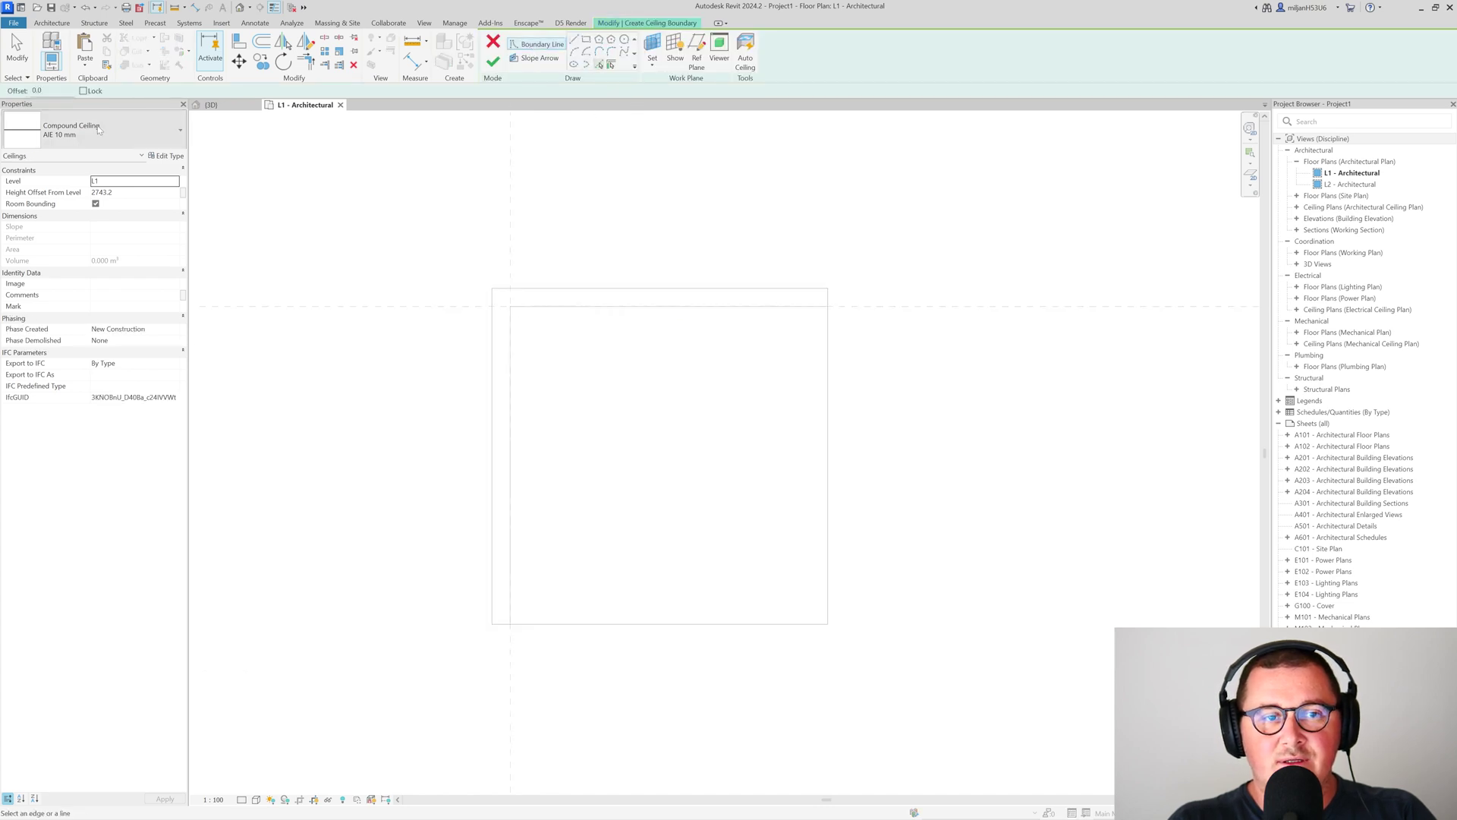
pyautogui.click(561, 308)
pyautogui.click(514, 355)
pyautogui.moveTo(544, 402); pyautogui.dragTo(511, 303, button='middle')
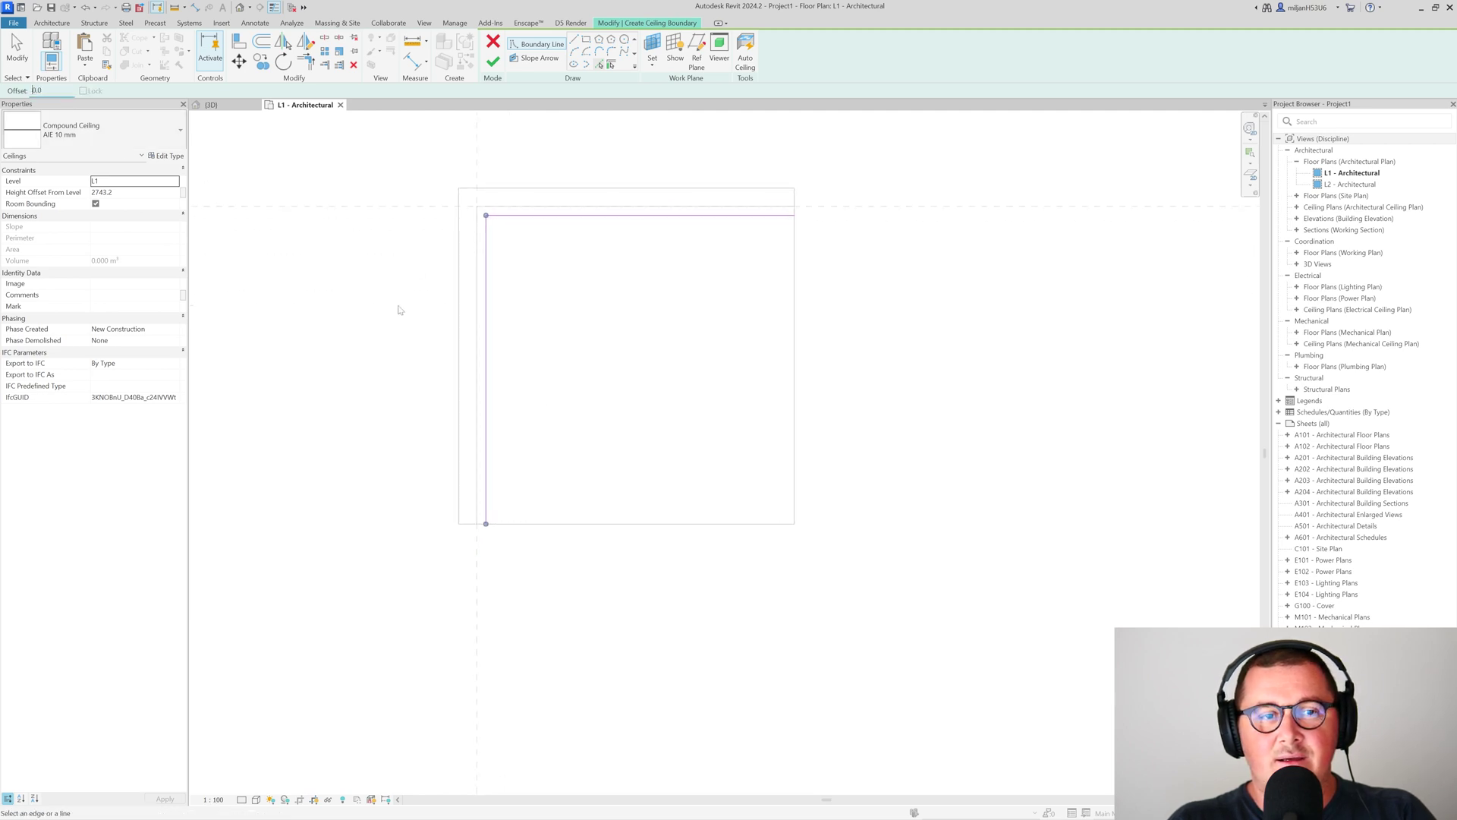
# Add boundary lines along the two open floor edges with zero offset and trim the corners into a closed ceiling outline.
pyautogui.click(611, 525)
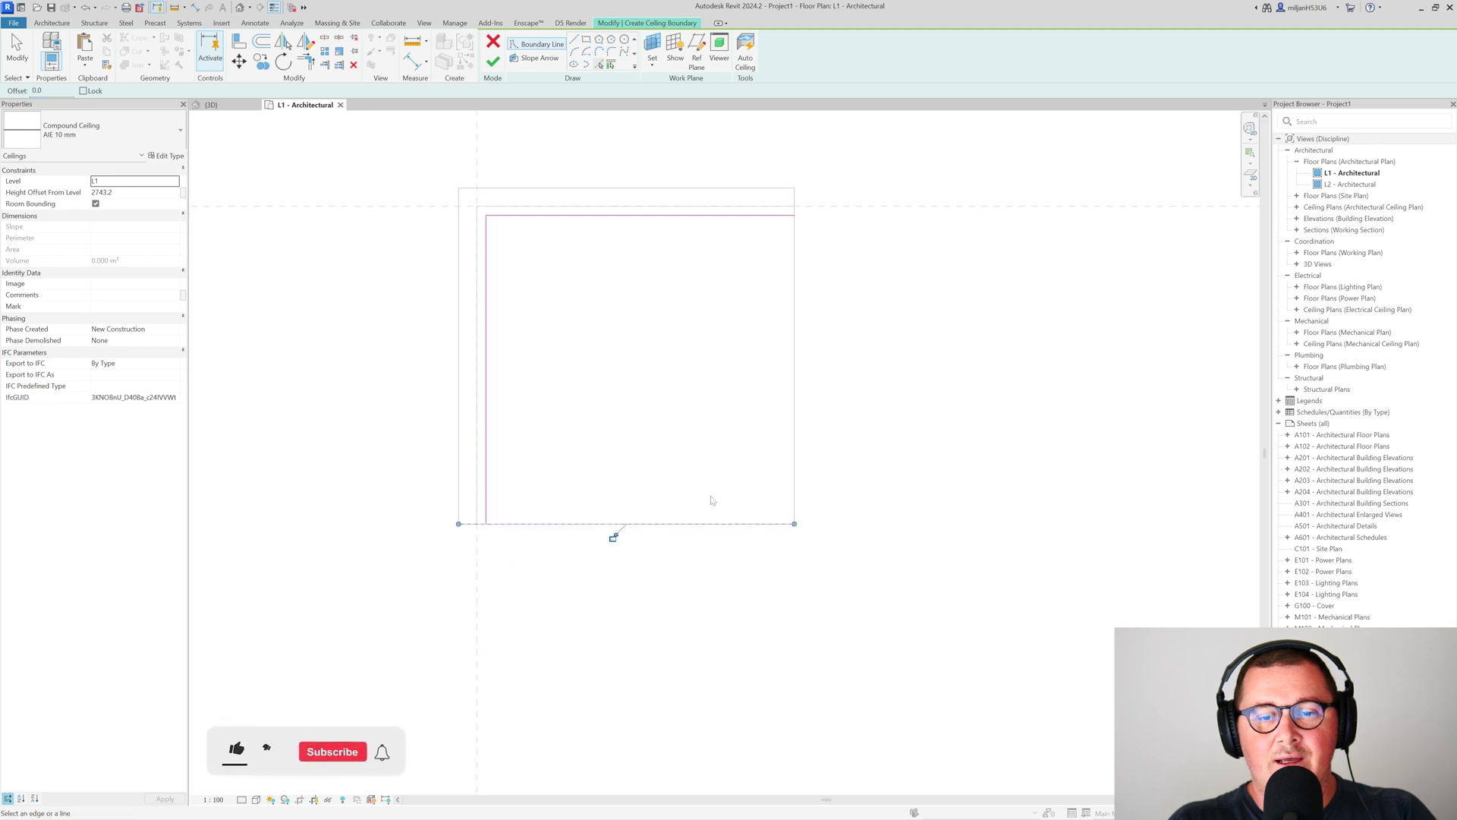
pyautogui.click(792, 471)
pyautogui.press('Escape')
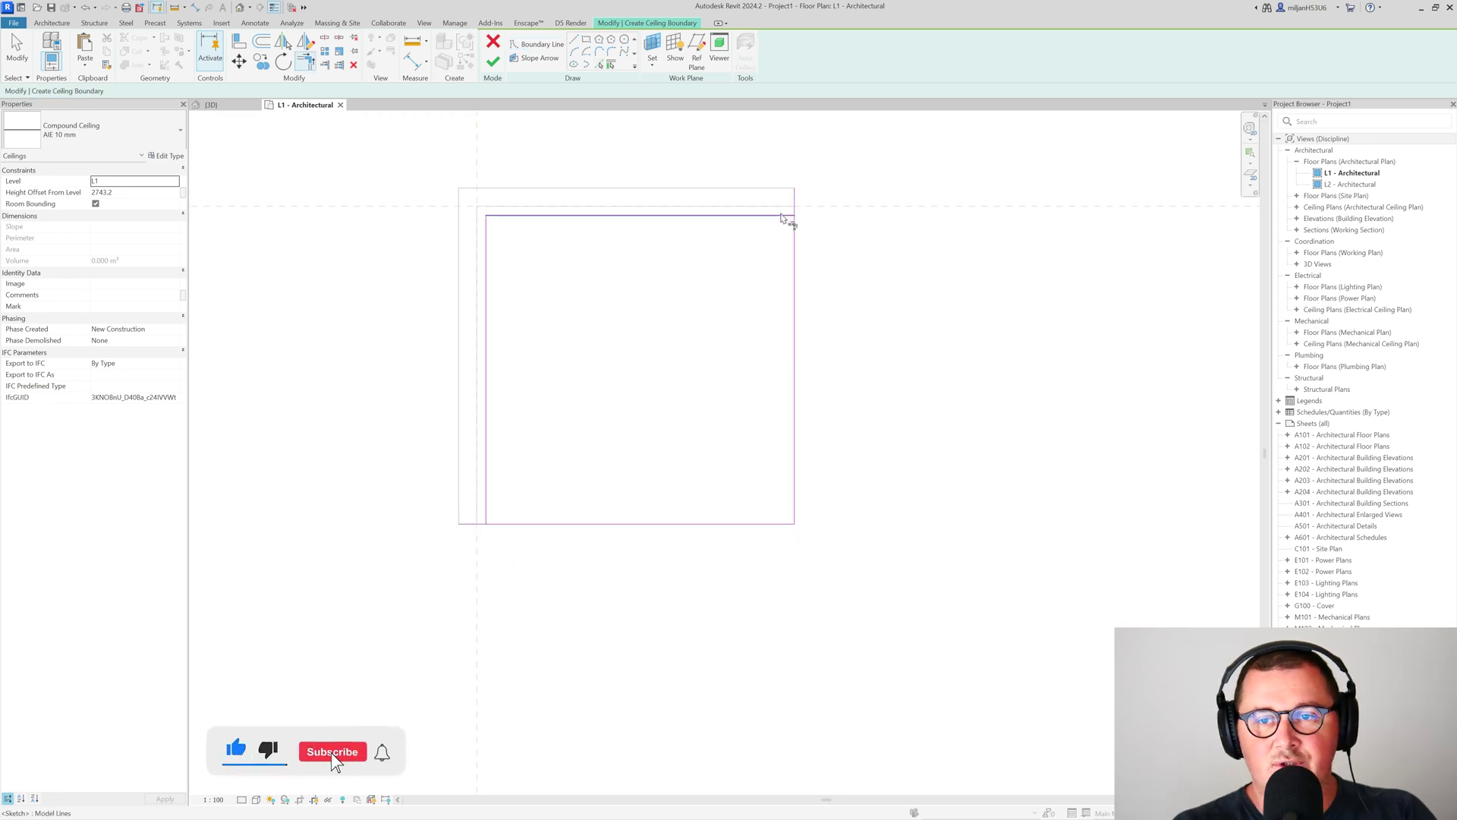
pyautogui.click(784, 217)
pyautogui.click(798, 250)
pyautogui.click(488, 483)
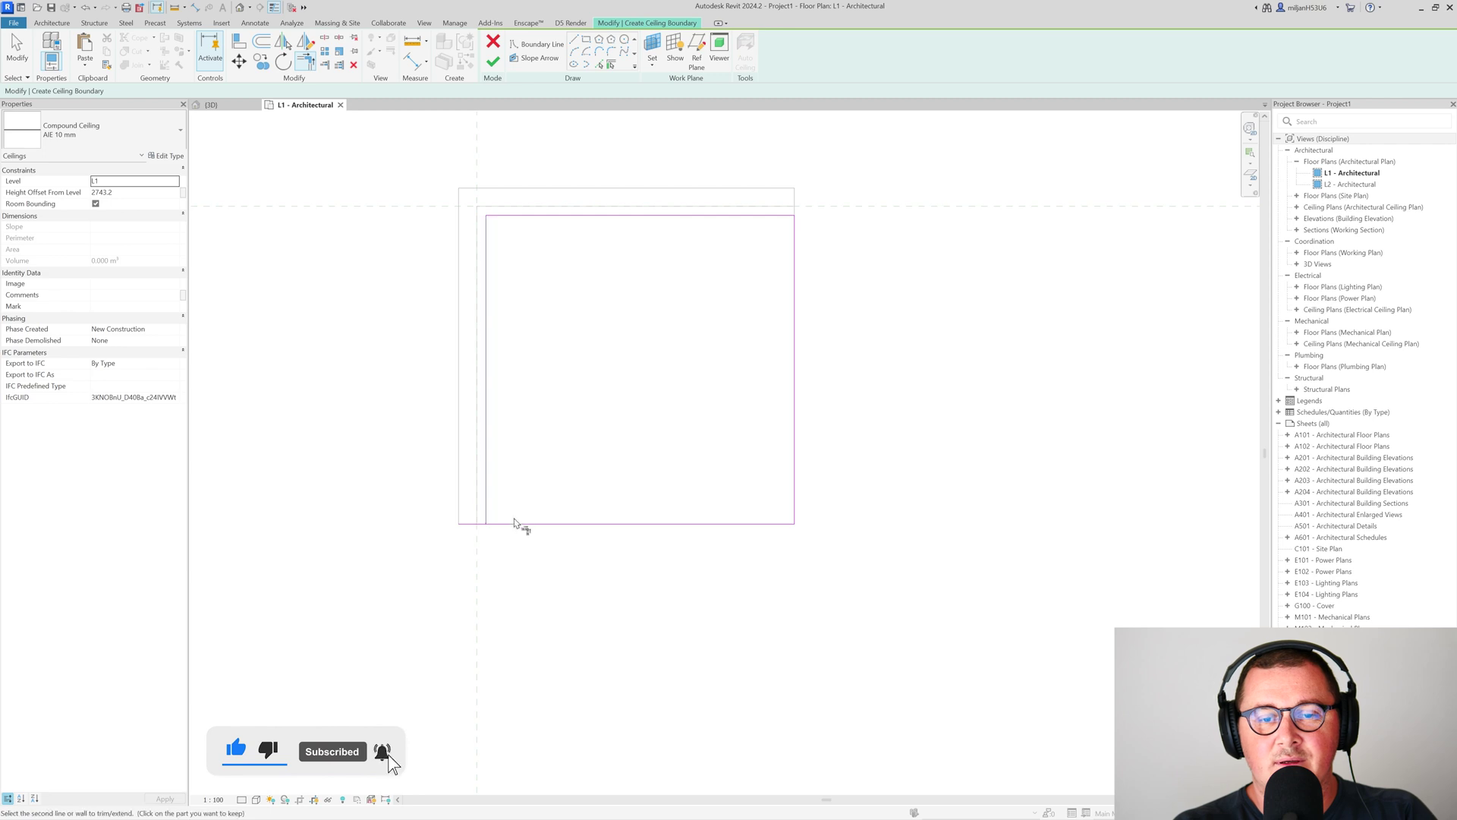
pyautogui.click(514, 524)
pyautogui.press('Escape')
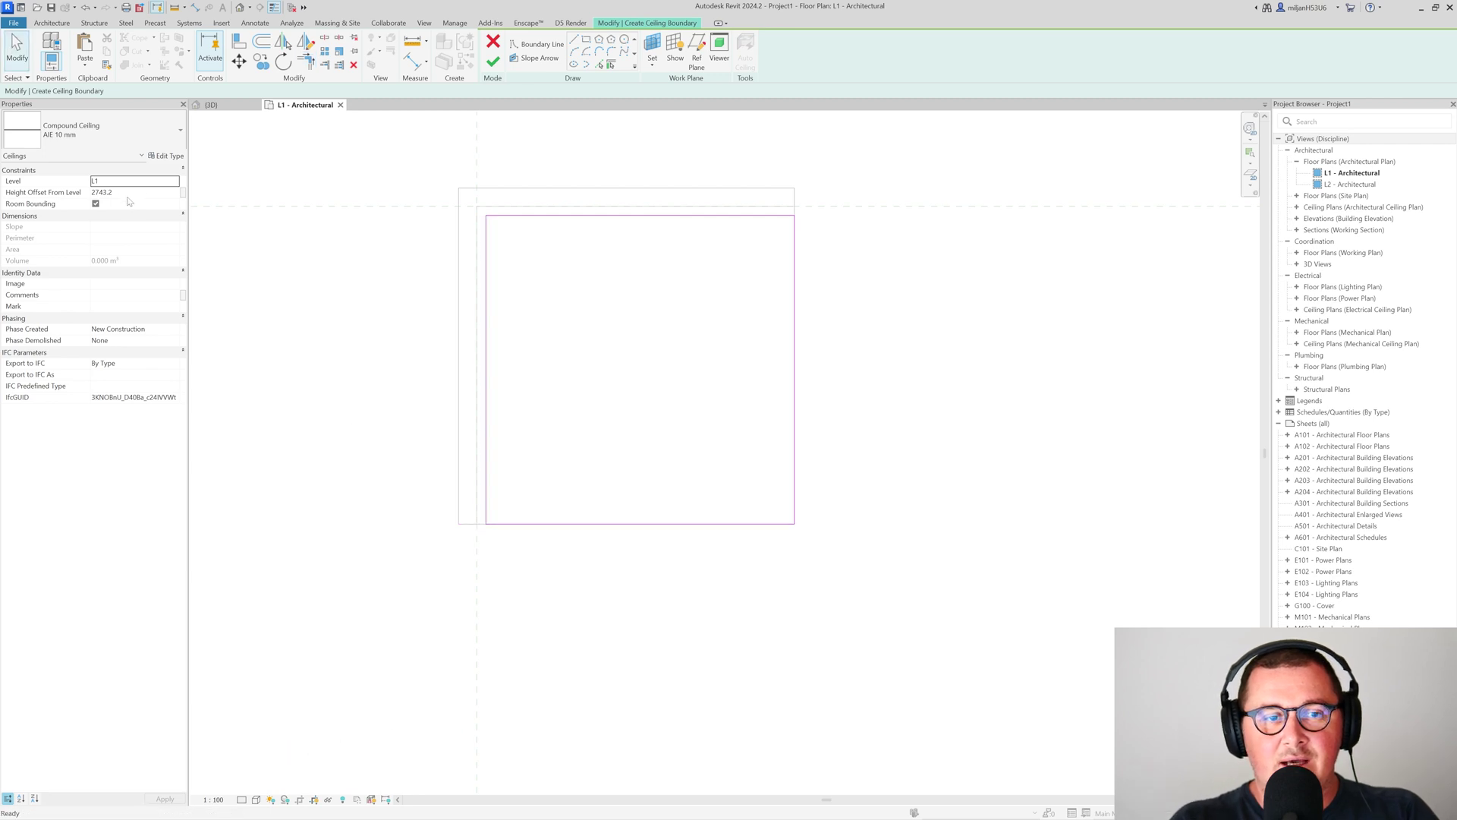
# Set the ceiling's height offset from L1 to 2600 mm and finish the sketch.
pyautogui.press('Tab')
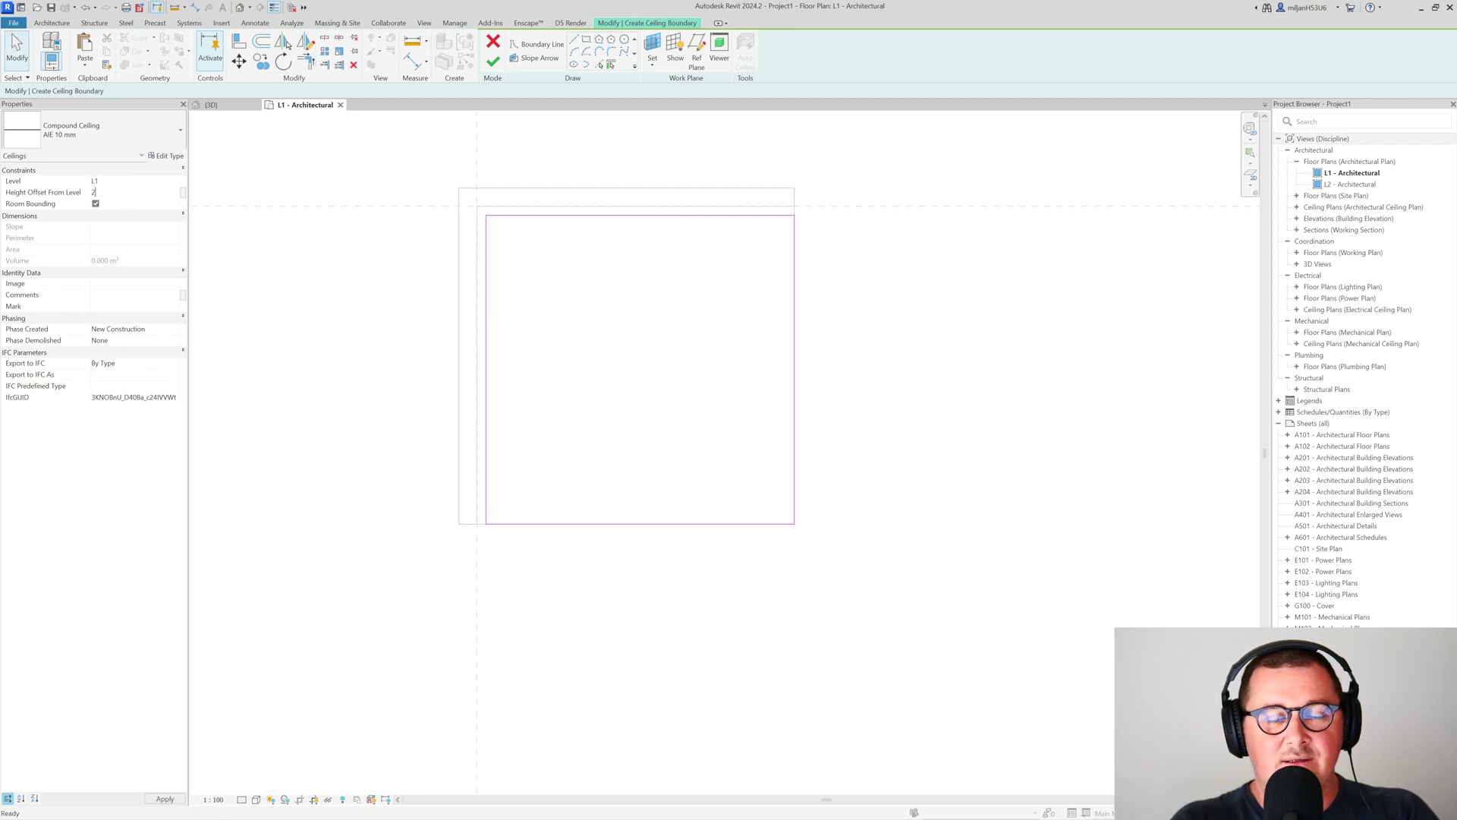
pyautogui.write('2600')
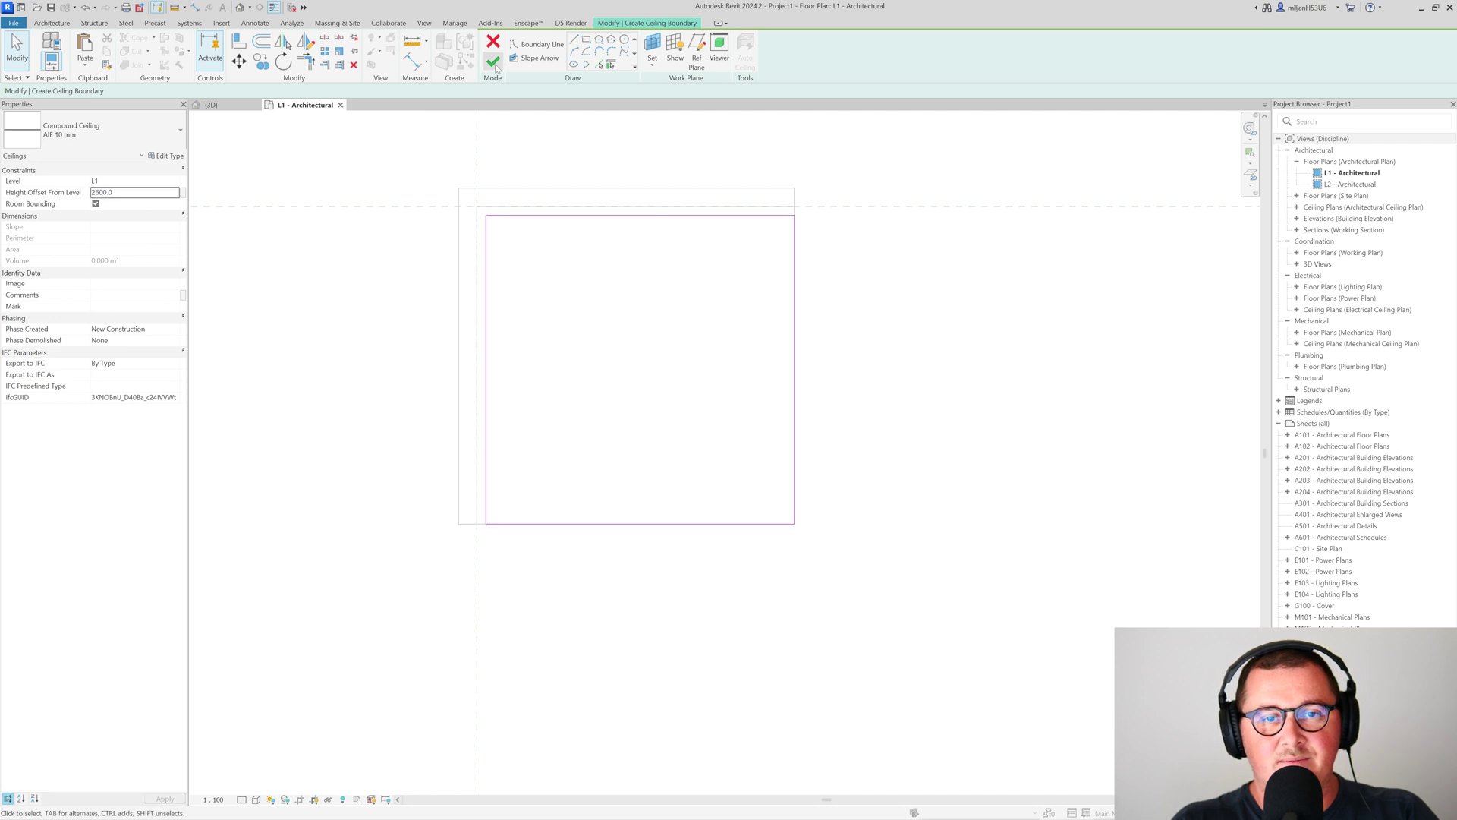
pyautogui.click(494, 62)
# Open the Section 1 view from the section line below the room in the L1 plan.
pyautogui.scroll(-4, 612, 209)
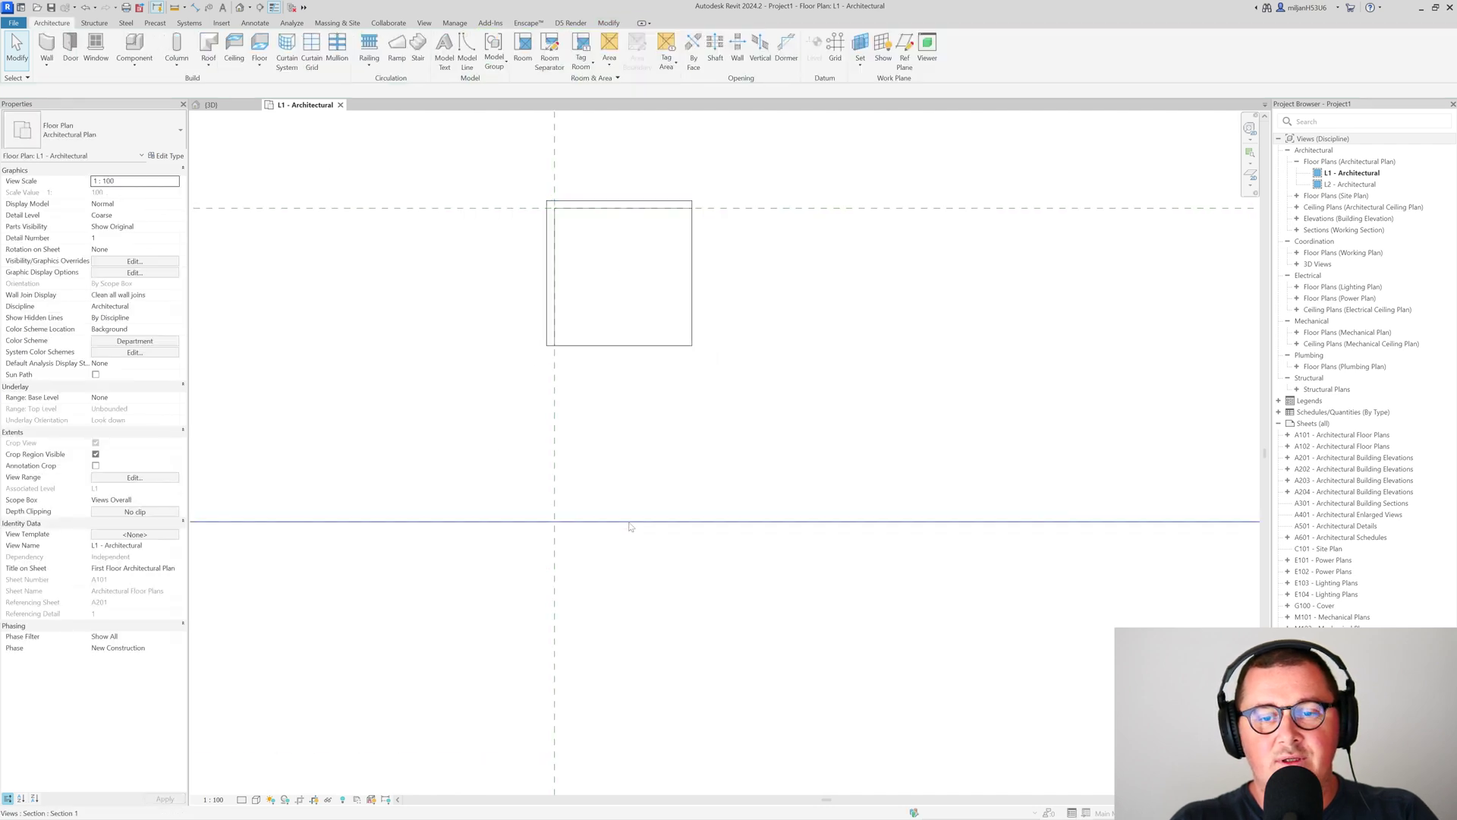
pyautogui.scroll(-4, 628, 524)
pyautogui.rightClick(629, 523)
pyautogui.press('Escape')
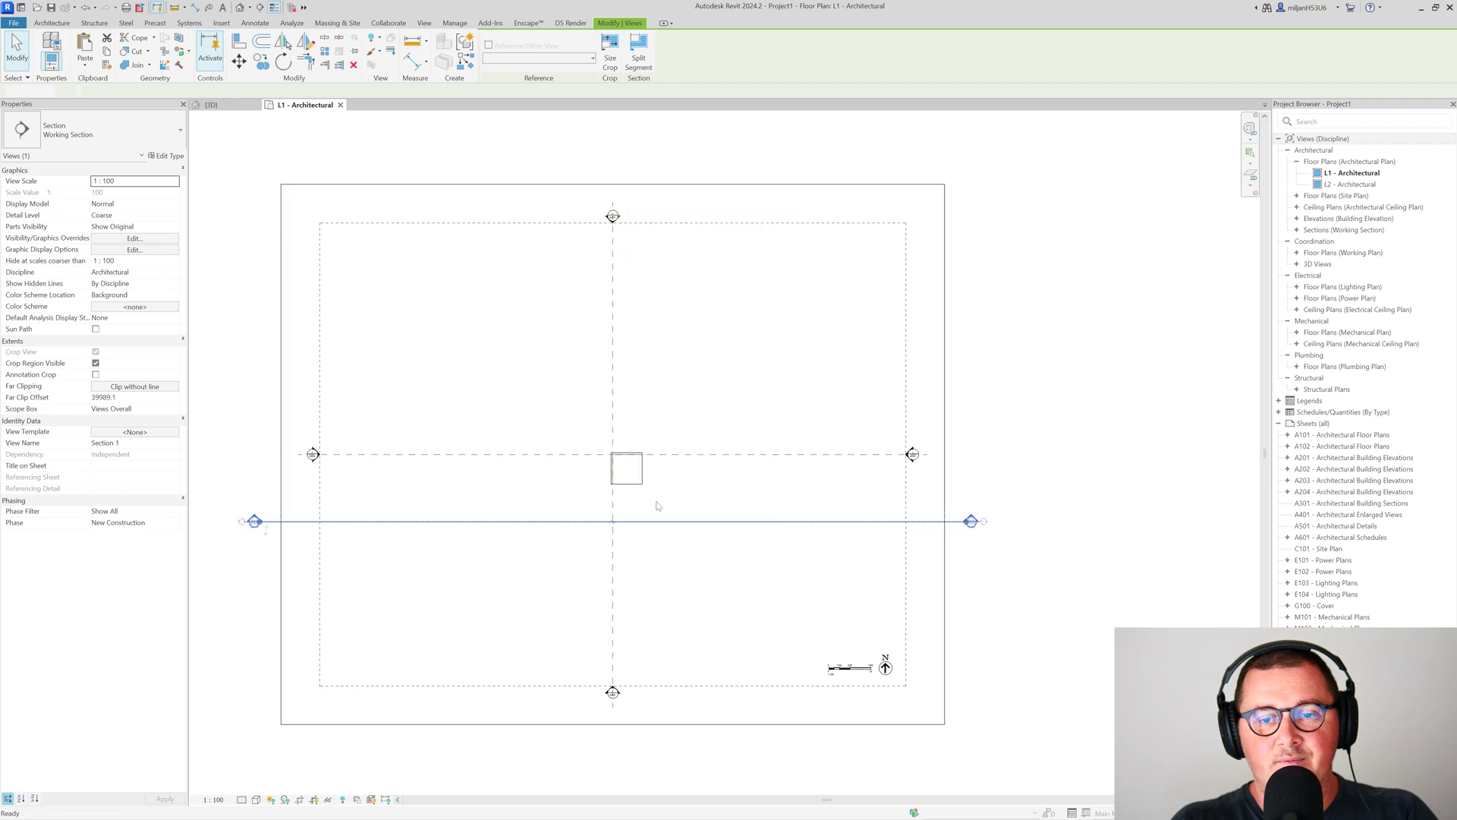
pyautogui.doubleClick(657, 520)
# Set the elevation of level L2 to 3000 mm in the section view.
pyautogui.scroll(4, 975, 427)
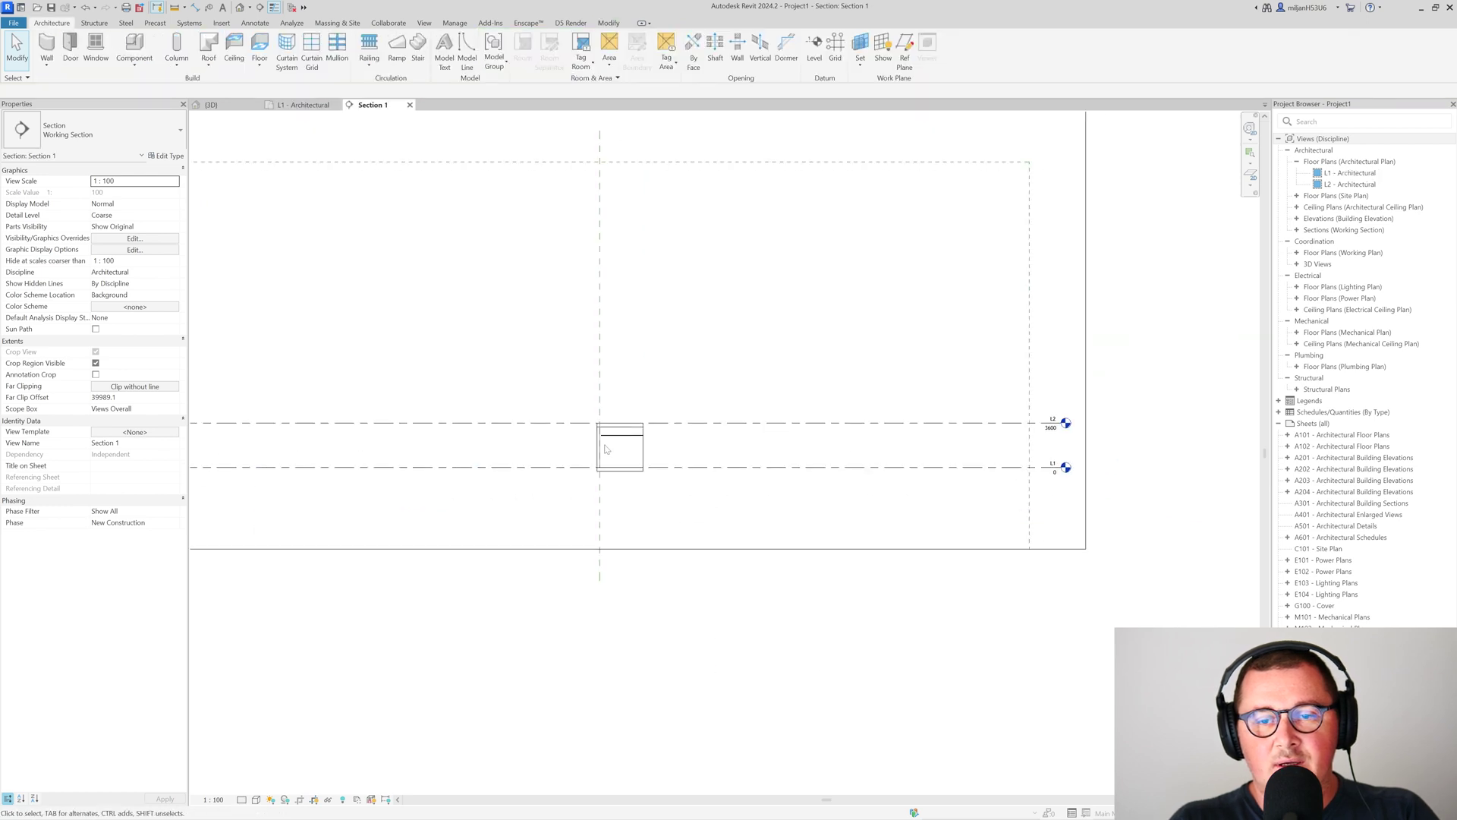
pyautogui.click(974, 416)
pyautogui.write('3')
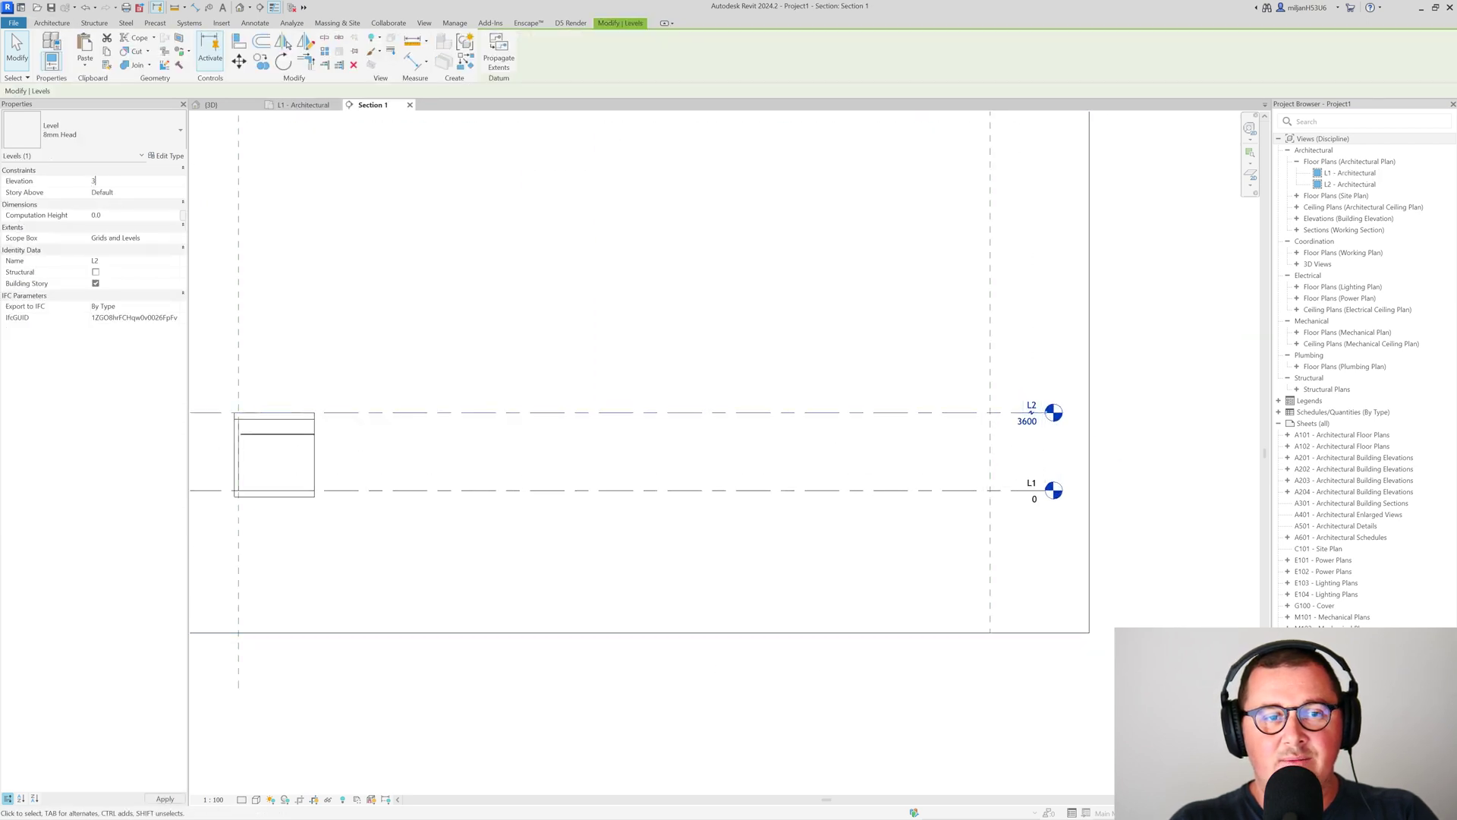
pyautogui.write('000')
pyautogui.press('Return')
pyautogui.scroll(3, 486, 379)
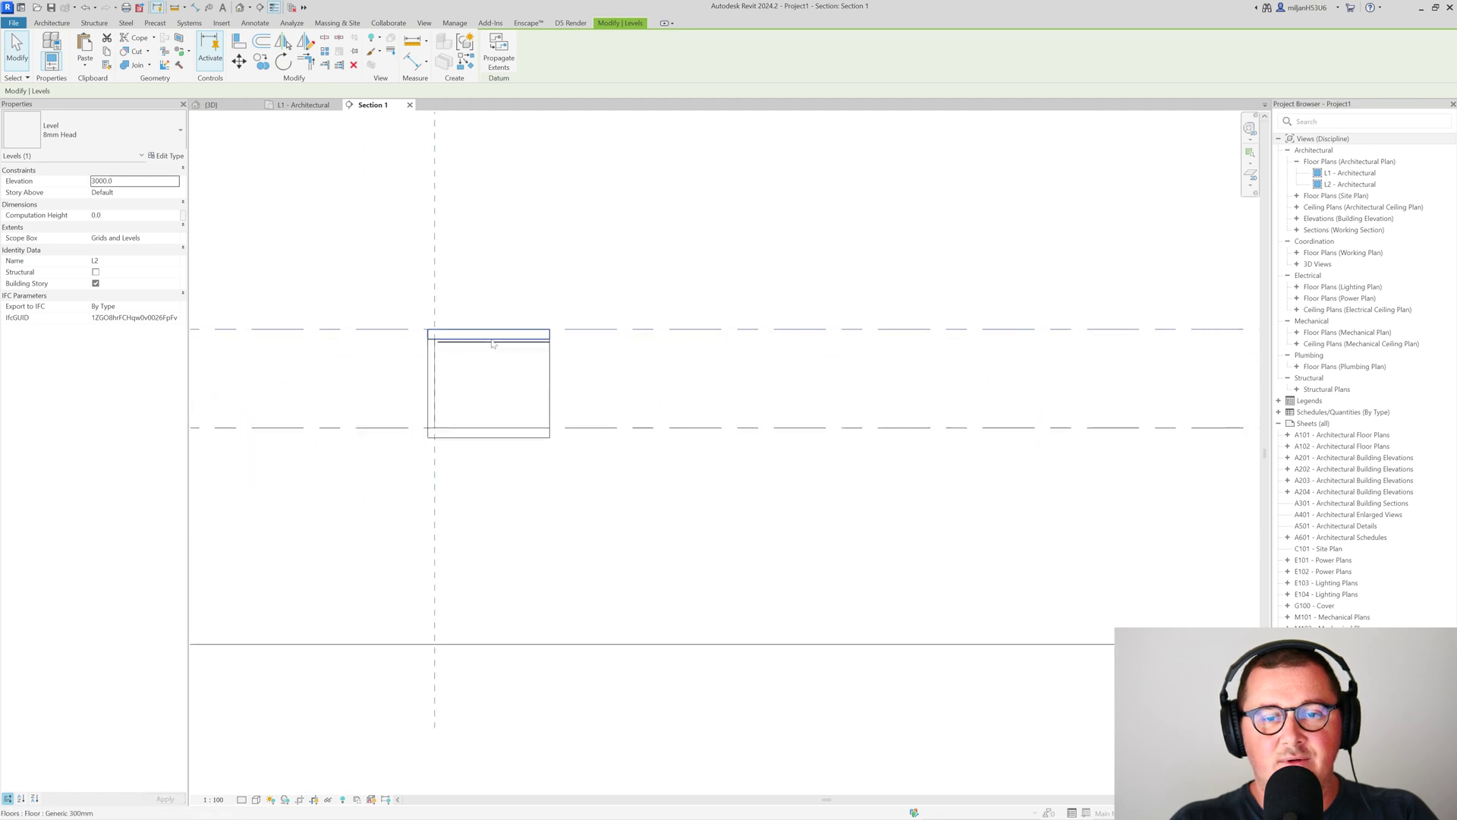
# Set the suspended ceiling's height offset from L1 to 2400 mm in the section view.
pyautogui.scroll(2, 487, 380)
pyautogui.click(474, 316)
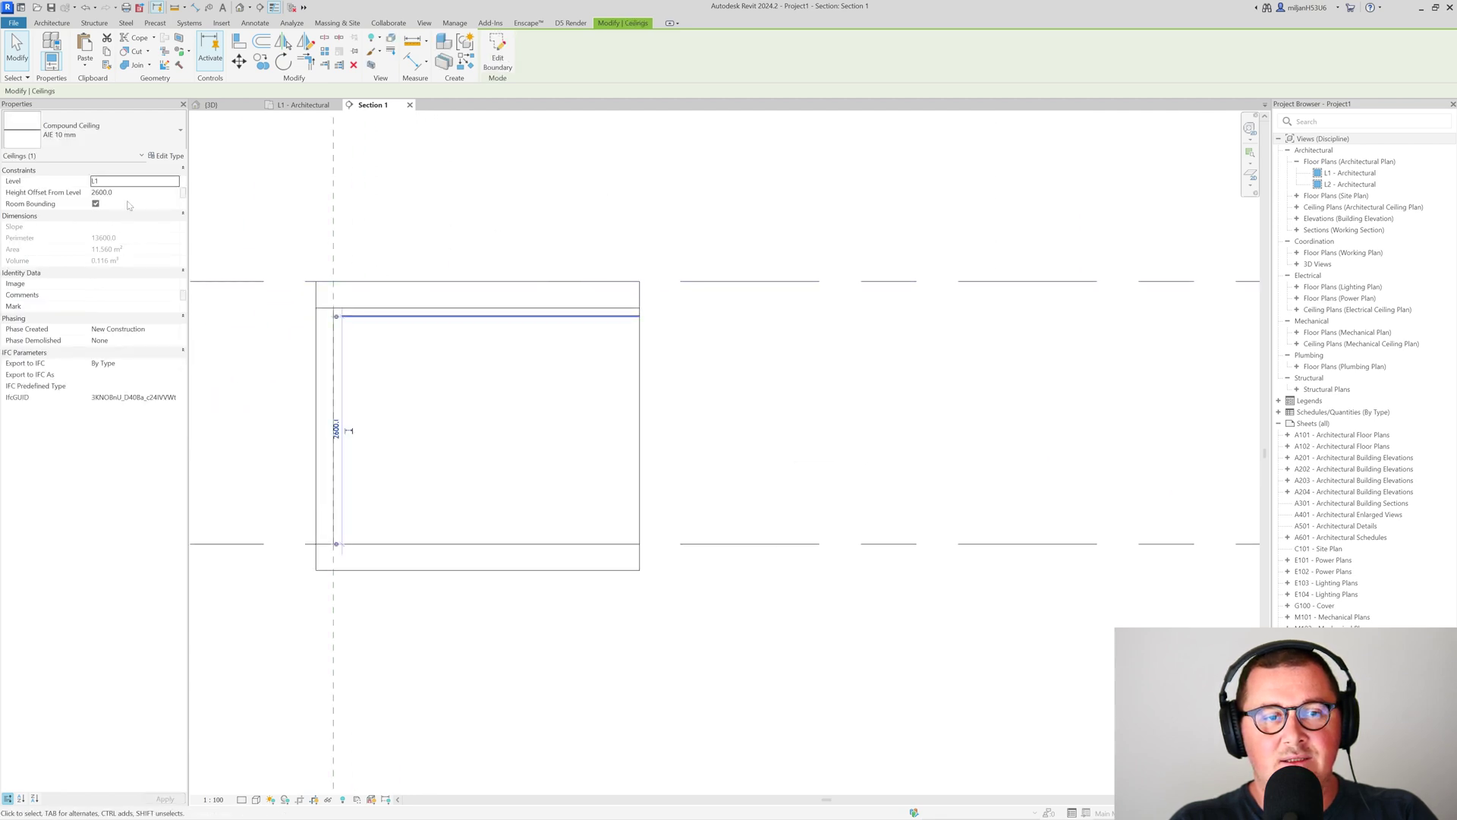
pyautogui.click(102, 192)
pyautogui.write('240')
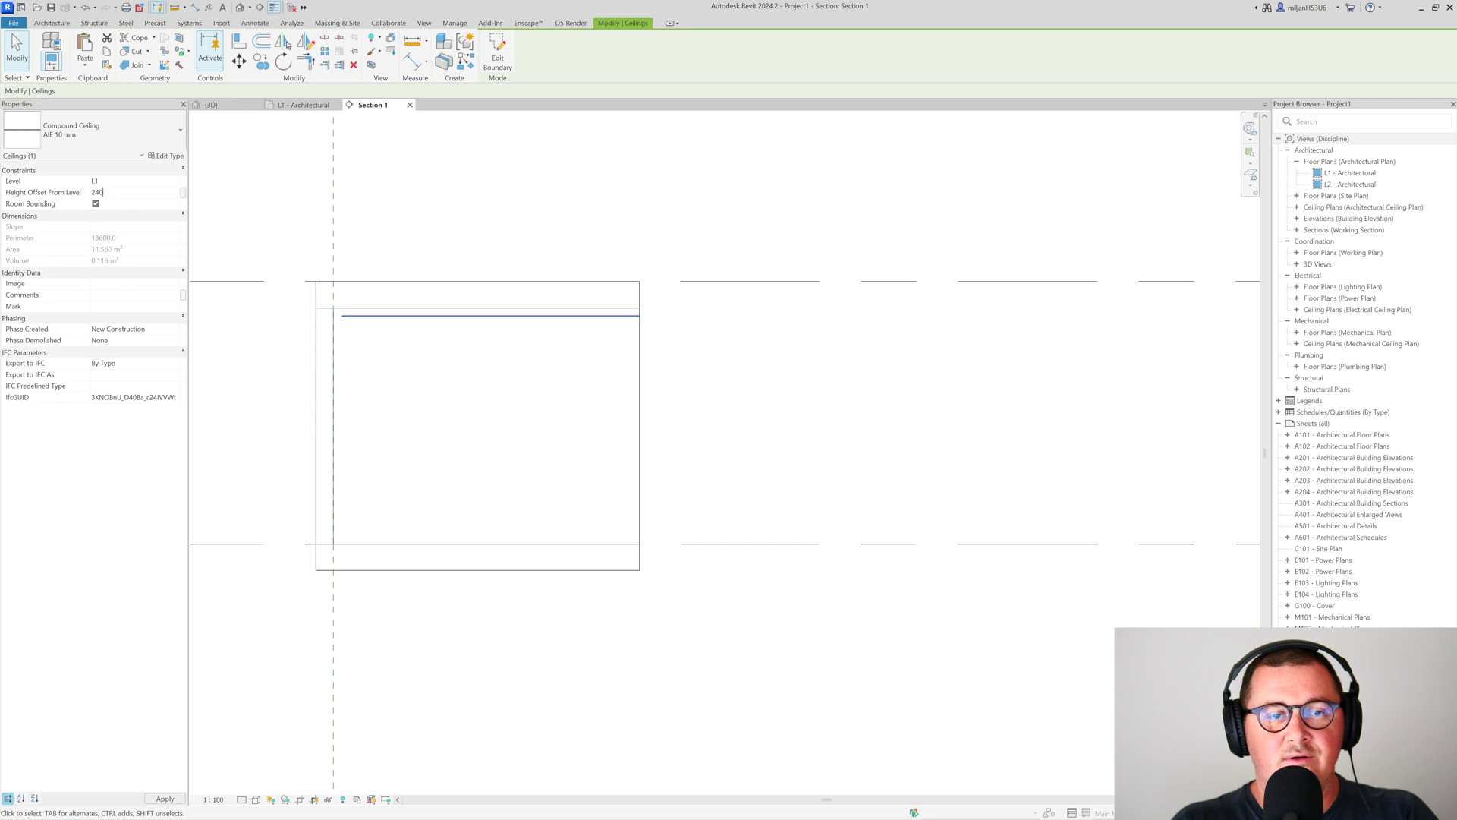
pyautogui.write('0')
pyautogui.click(546, 221)
pyautogui.scroll(-2, 544, 217)
pyautogui.moveTo(454, 310); pyautogui.dragTo(522, 335, button='middle')
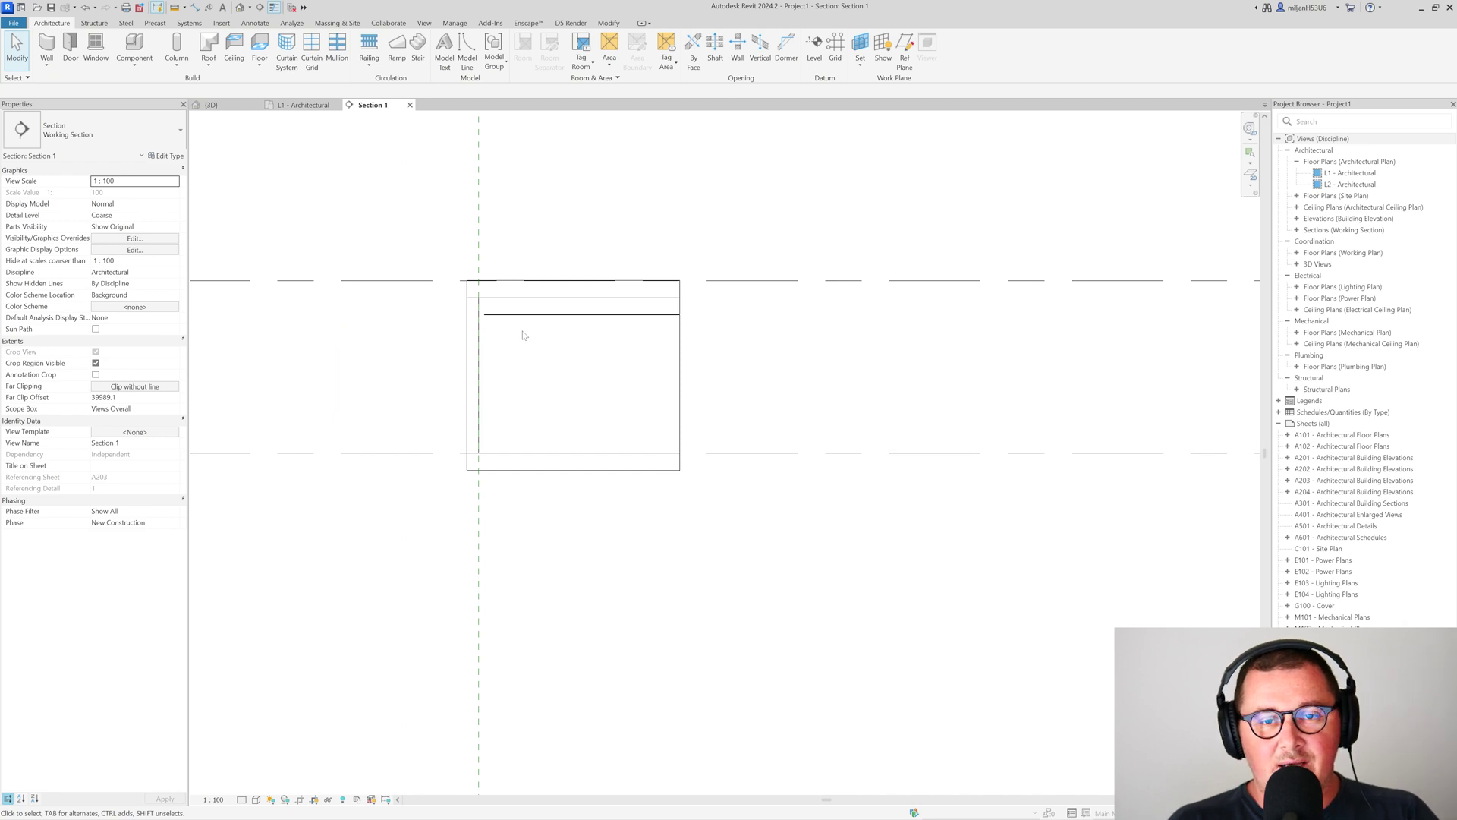
pyautogui.scroll(2, 522, 334)
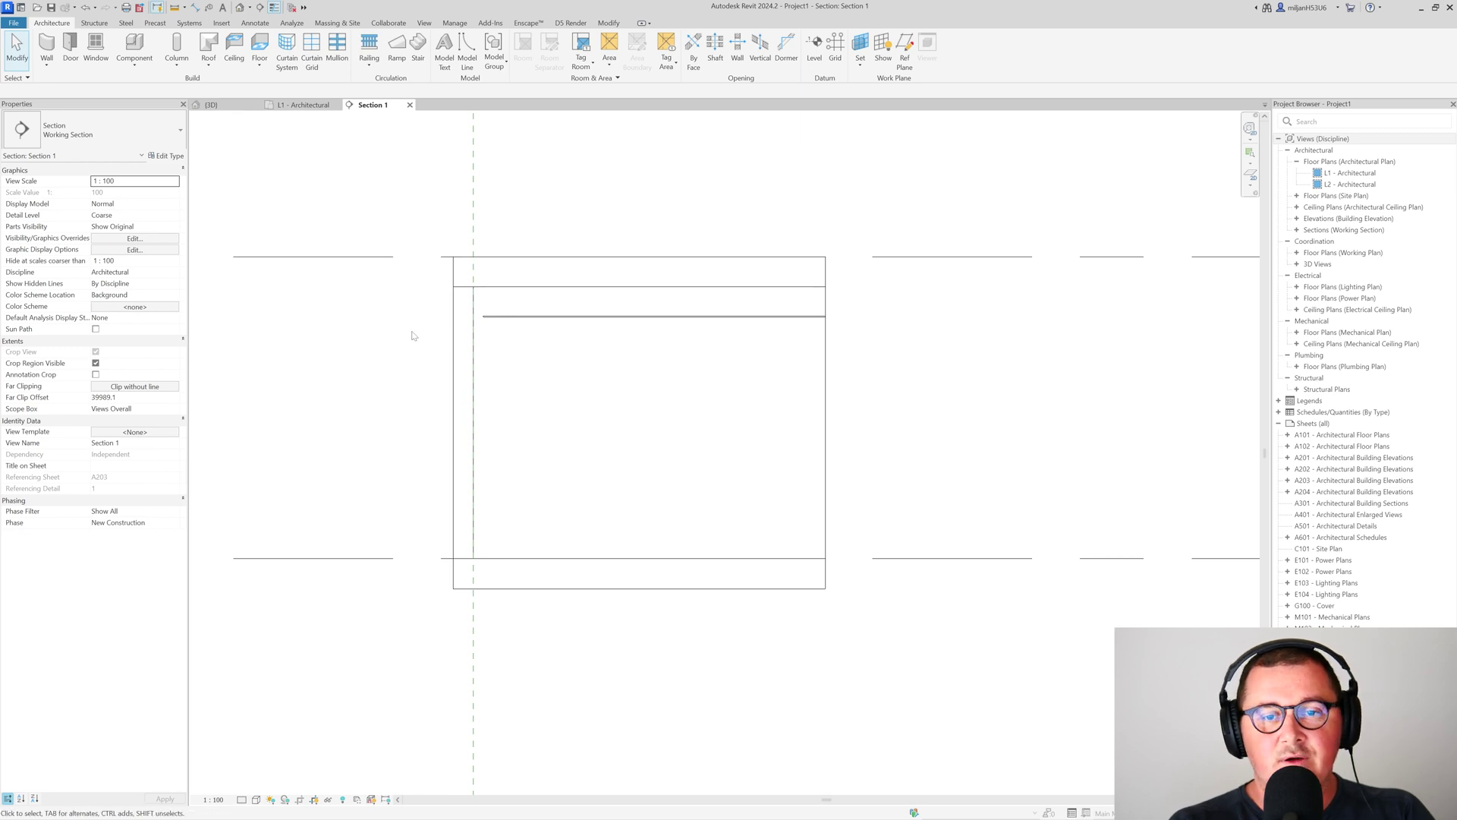
pyautogui.moveTo(490, 346); pyautogui.dragTo(461, 344, button='middle')
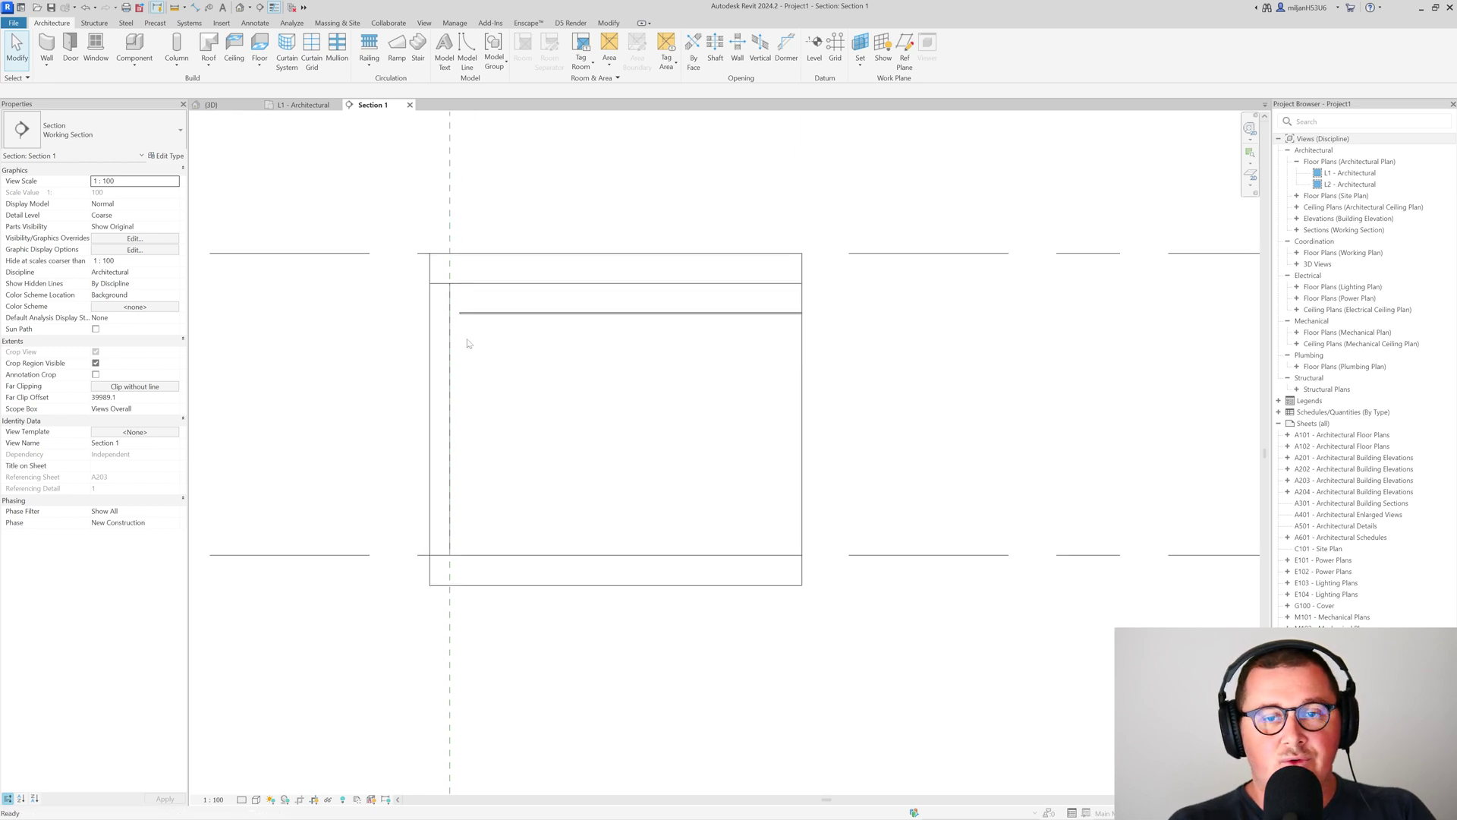
# Open the L1 architectural ceiling plan and set it to medium detail with the Hidden Line visual style.
pyautogui.click(306, 108)
pyautogui.scroll(3, 518, 368)
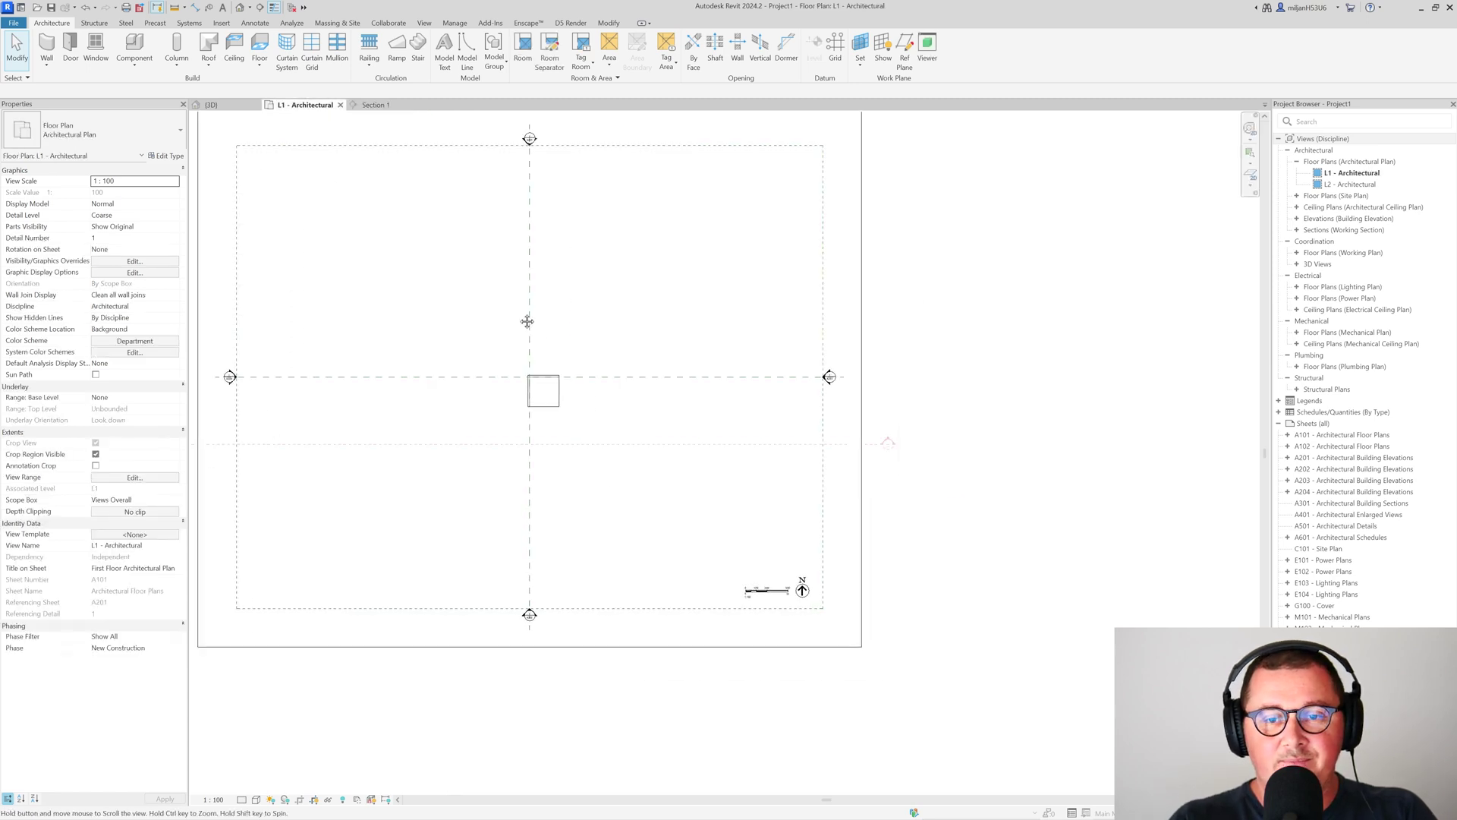
pyautogui.scroll(2, 505, 323)
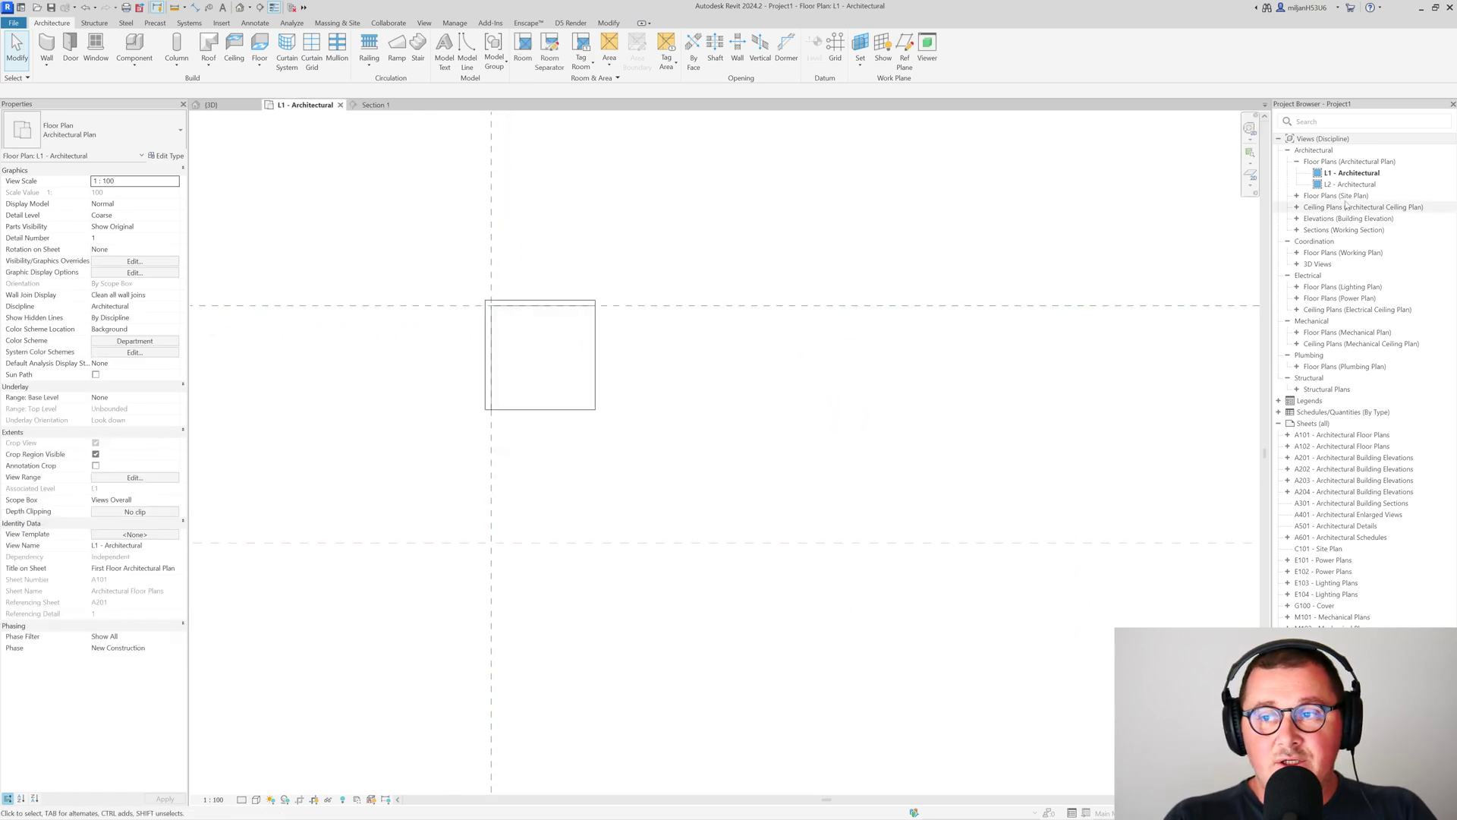
pyautogui.doubleClick(1325, 207)
pyautogui.click(1330, 219)
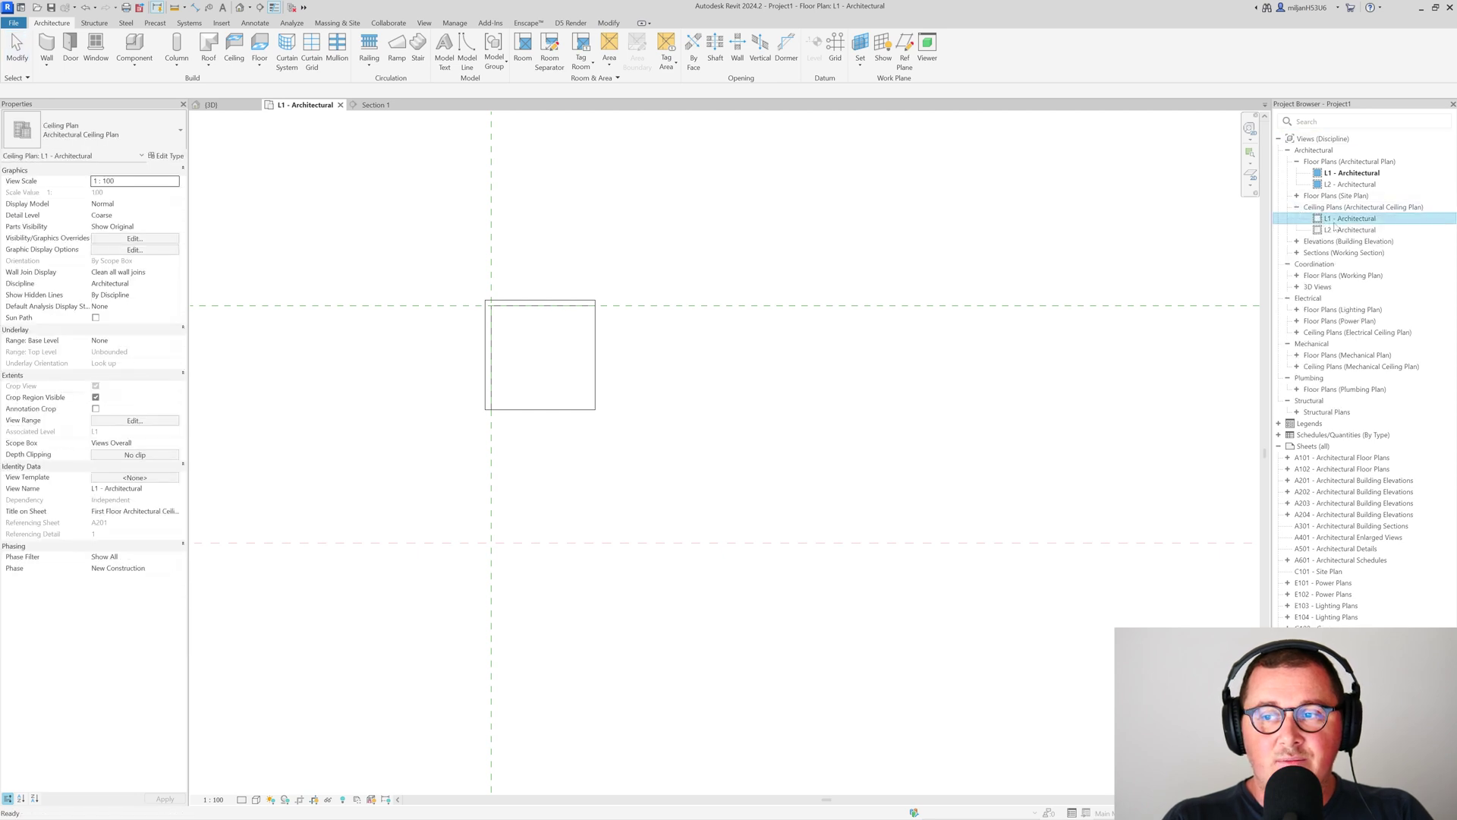
pyautogui.click(242, 800)
pyautogui.click(258, 776)
pyautogui.click(256, 799)
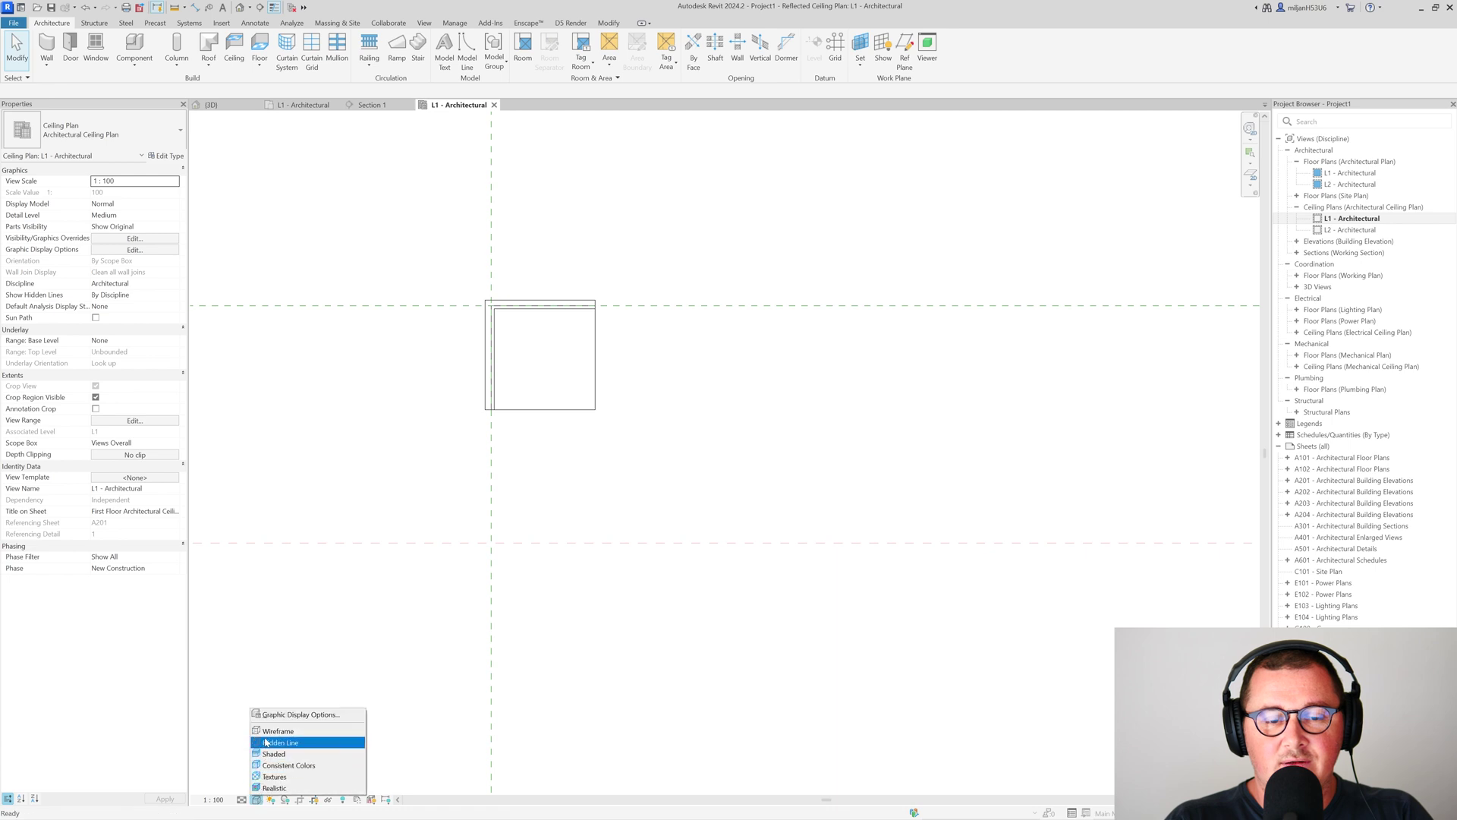
pyautogui.click(266, 743)
pyautogui.scroll(5, 536, 342)
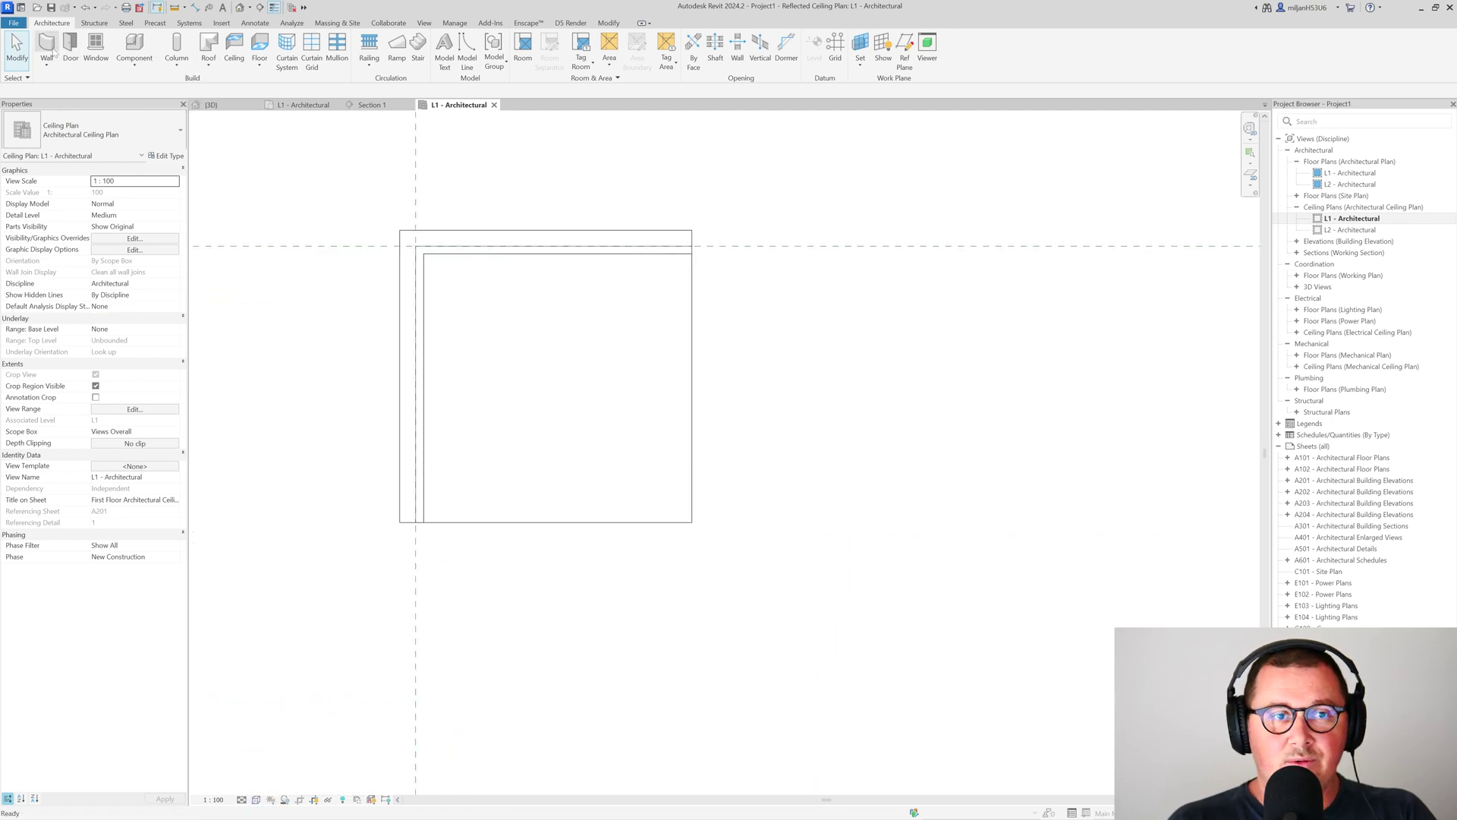
# Start a new wall and duplicate the Generic - 200mm type as "AIE 10 mm".
pyautogui.click(47, 46)
pyautogui.click(165, 156)
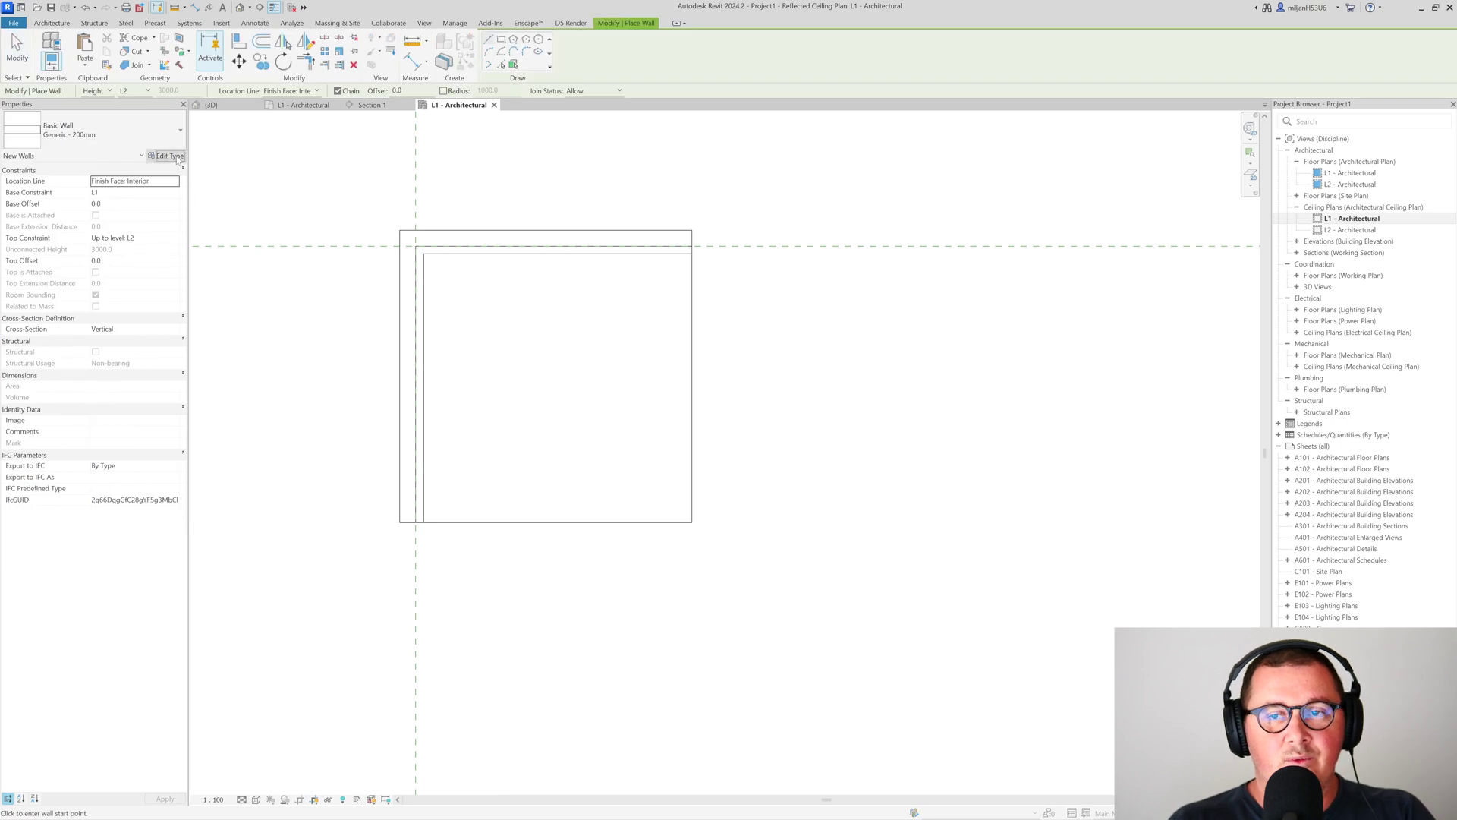
pyautogui.click(1208, 118)
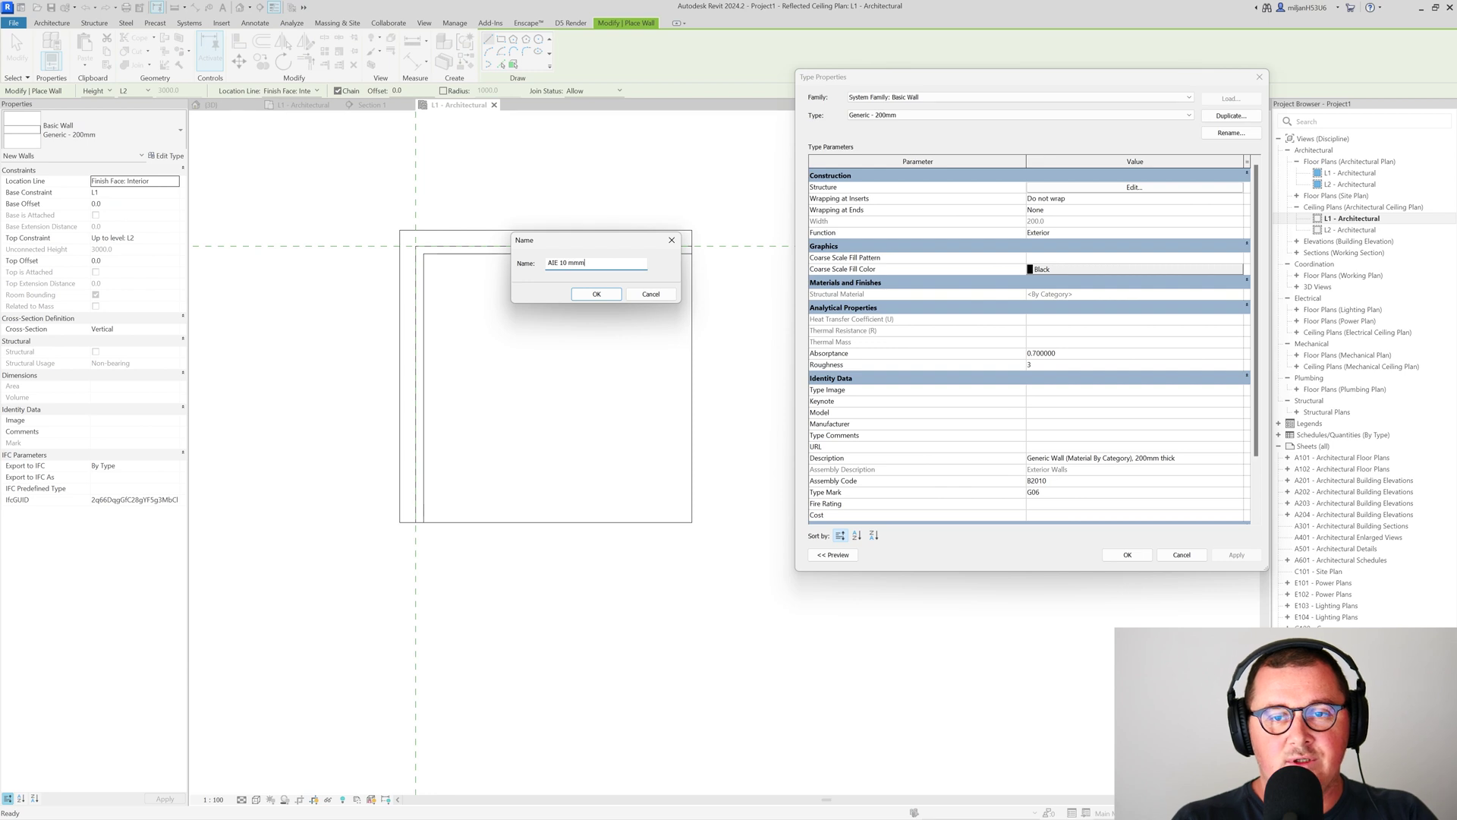
pyautogui.click(604, 300)
# Set the new wall type's structure layer to 10 mm thick with the Gypsum Wall Board material.
pyautogui.click(1131, 187)
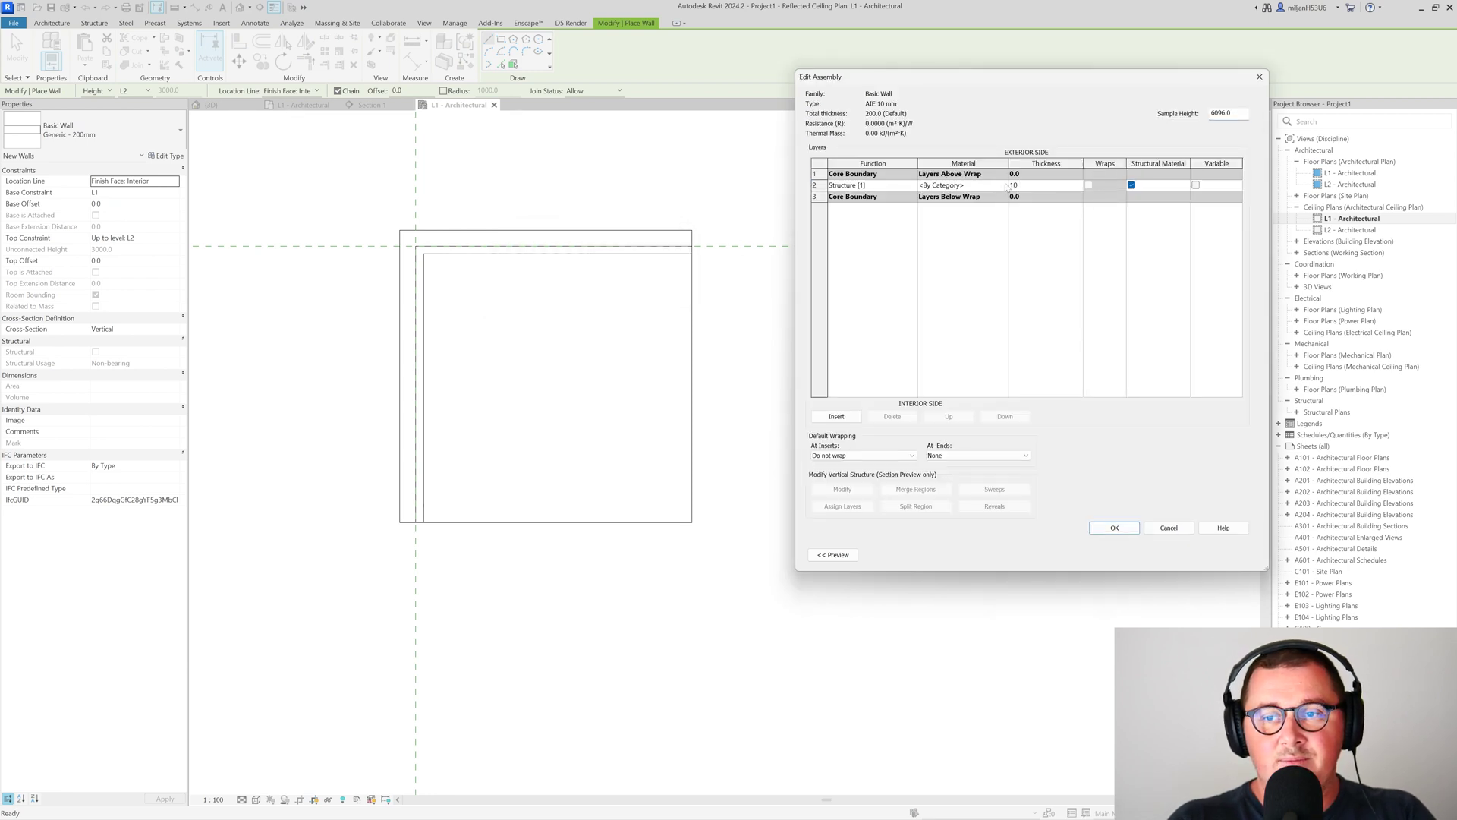
pyautogui.click(1002, 185)
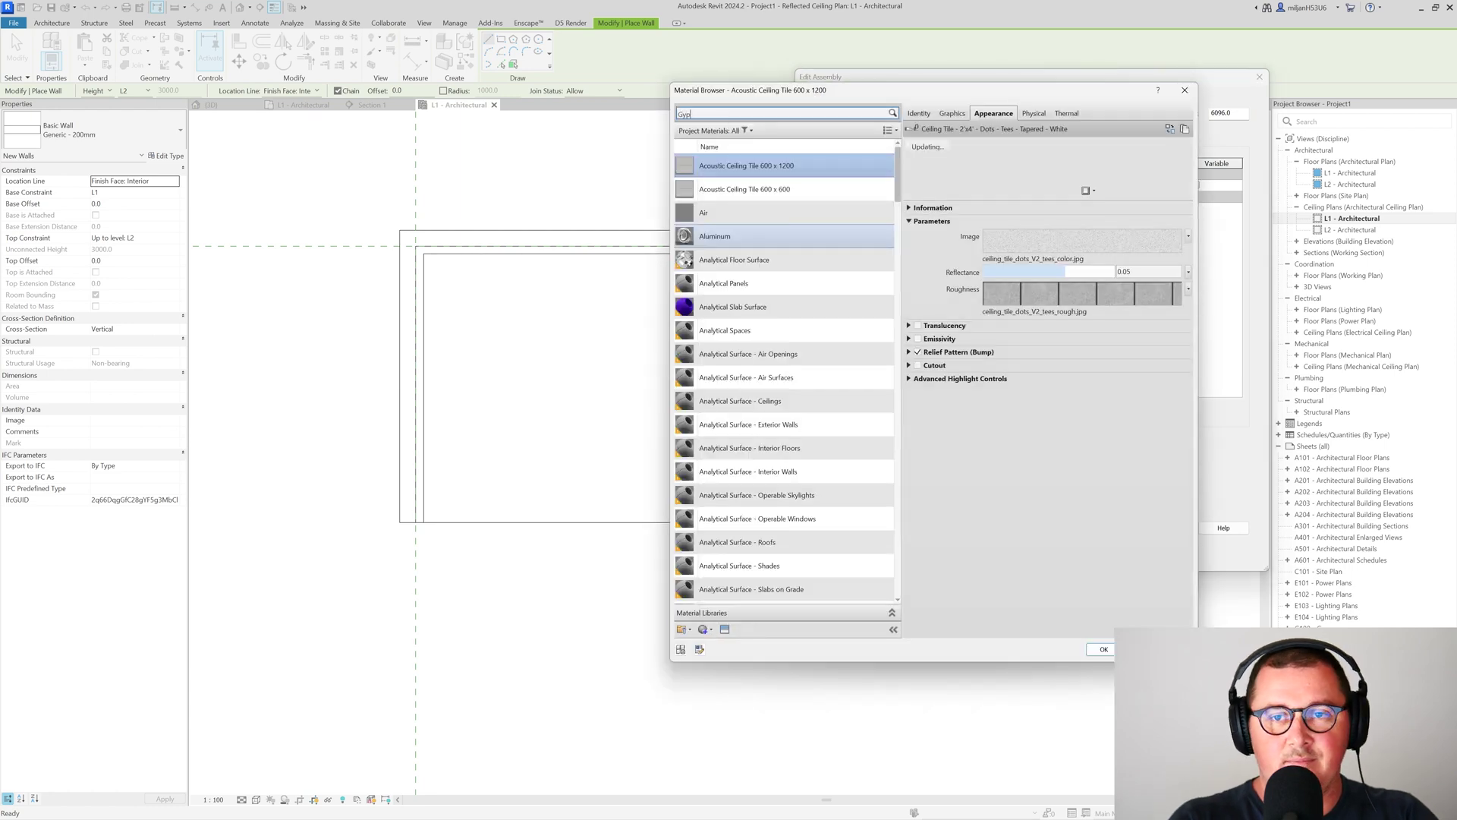
pyautogui.click(699, 183)
pyautogui.click(1103, 649)
pyautogui.click(1114, 528)
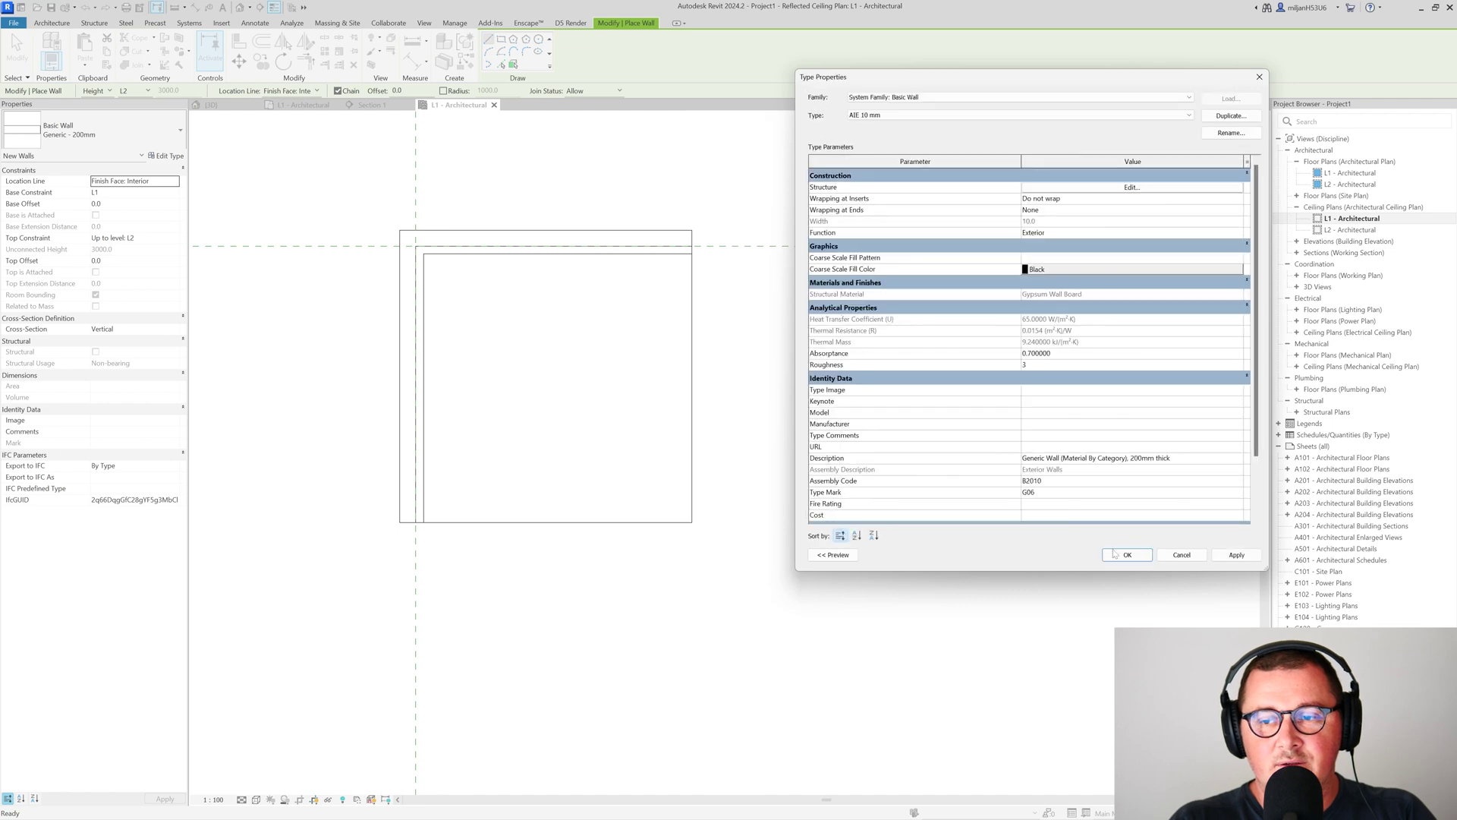
pyautogui.click(1115, 555)
# Place two AIE 10 mm walls inside the room by picking the existing walls' inner faces with a 150 mm offset.
pyautogui.click(501, 65)
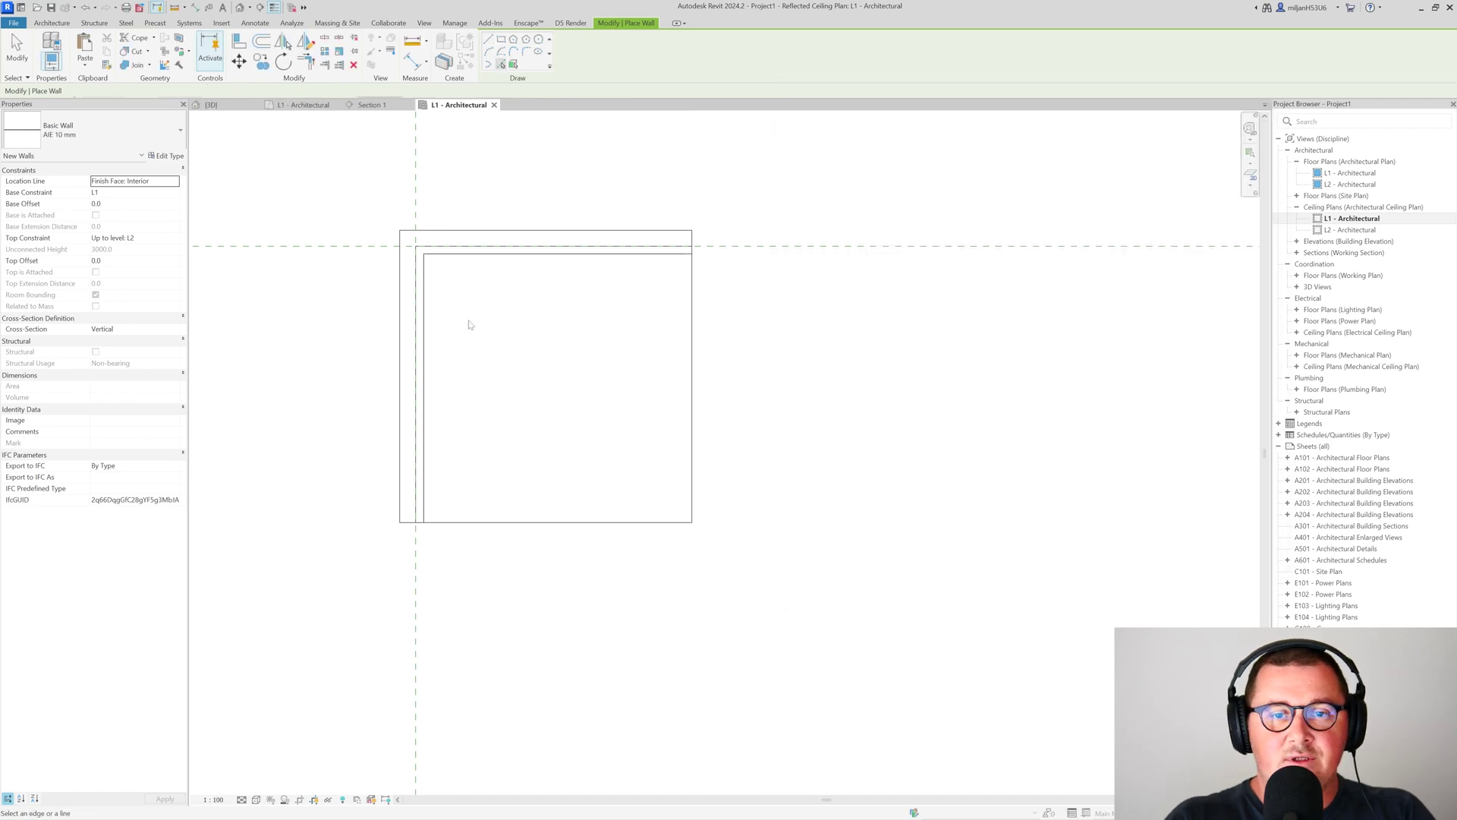
pyautogui.scroll(2, 467, 318)
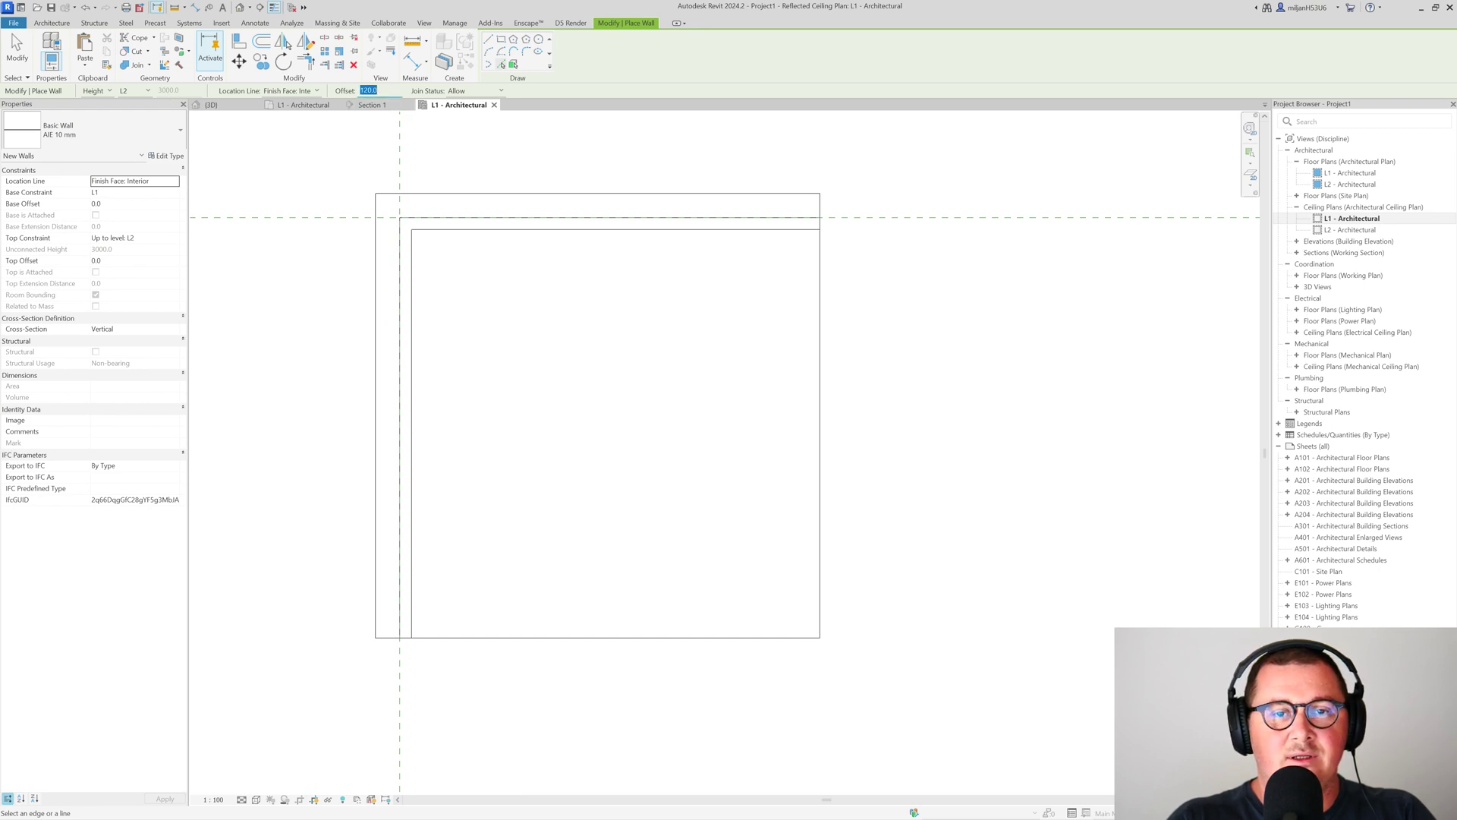
pyautogui.click(413, 334)
pyautogui.click(625, 251)
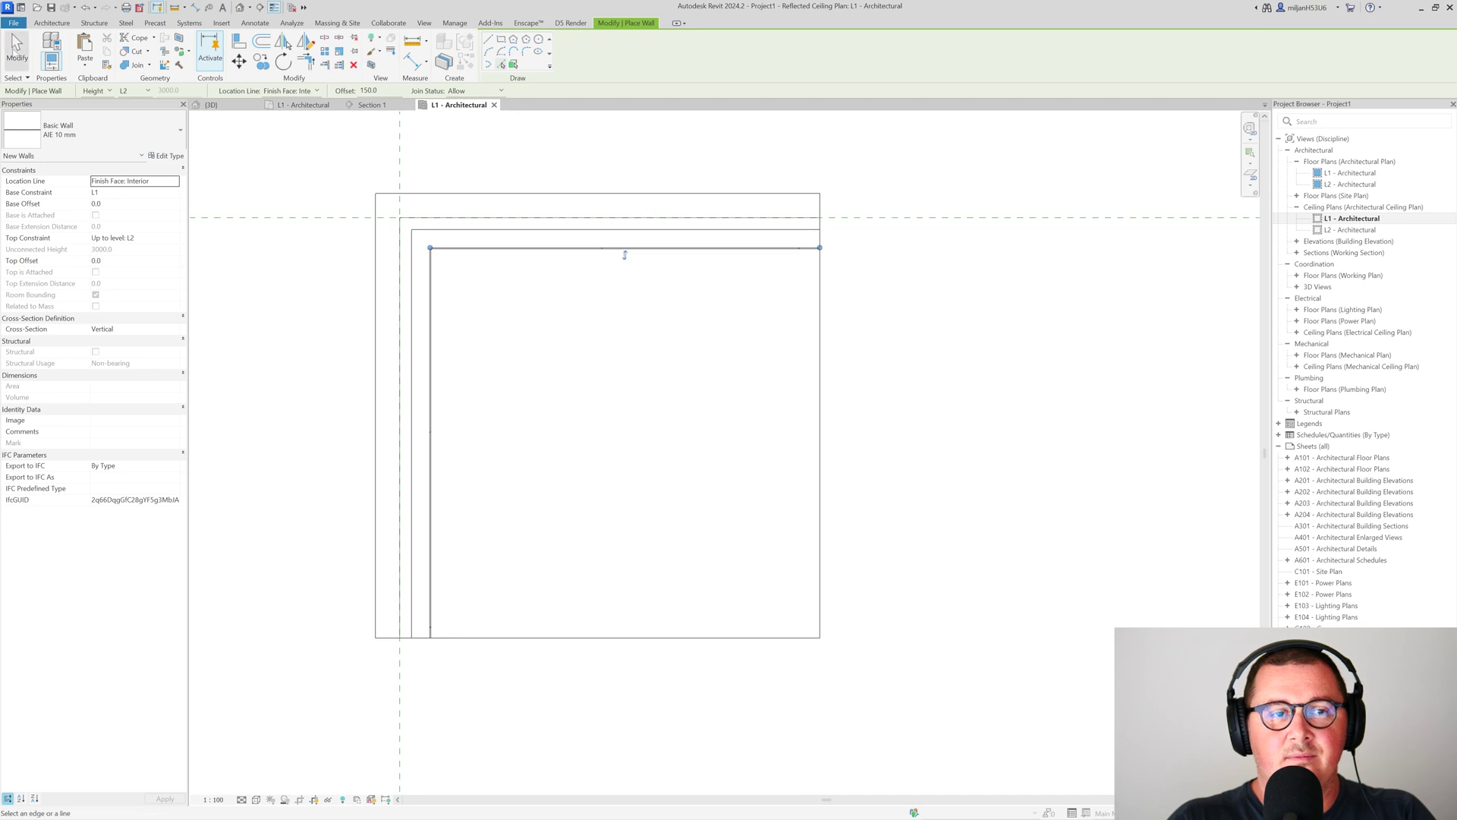
# In the 3D view, set the top offset of both thin lining walls to -300 mm.
pyautogui.click(211, 105)
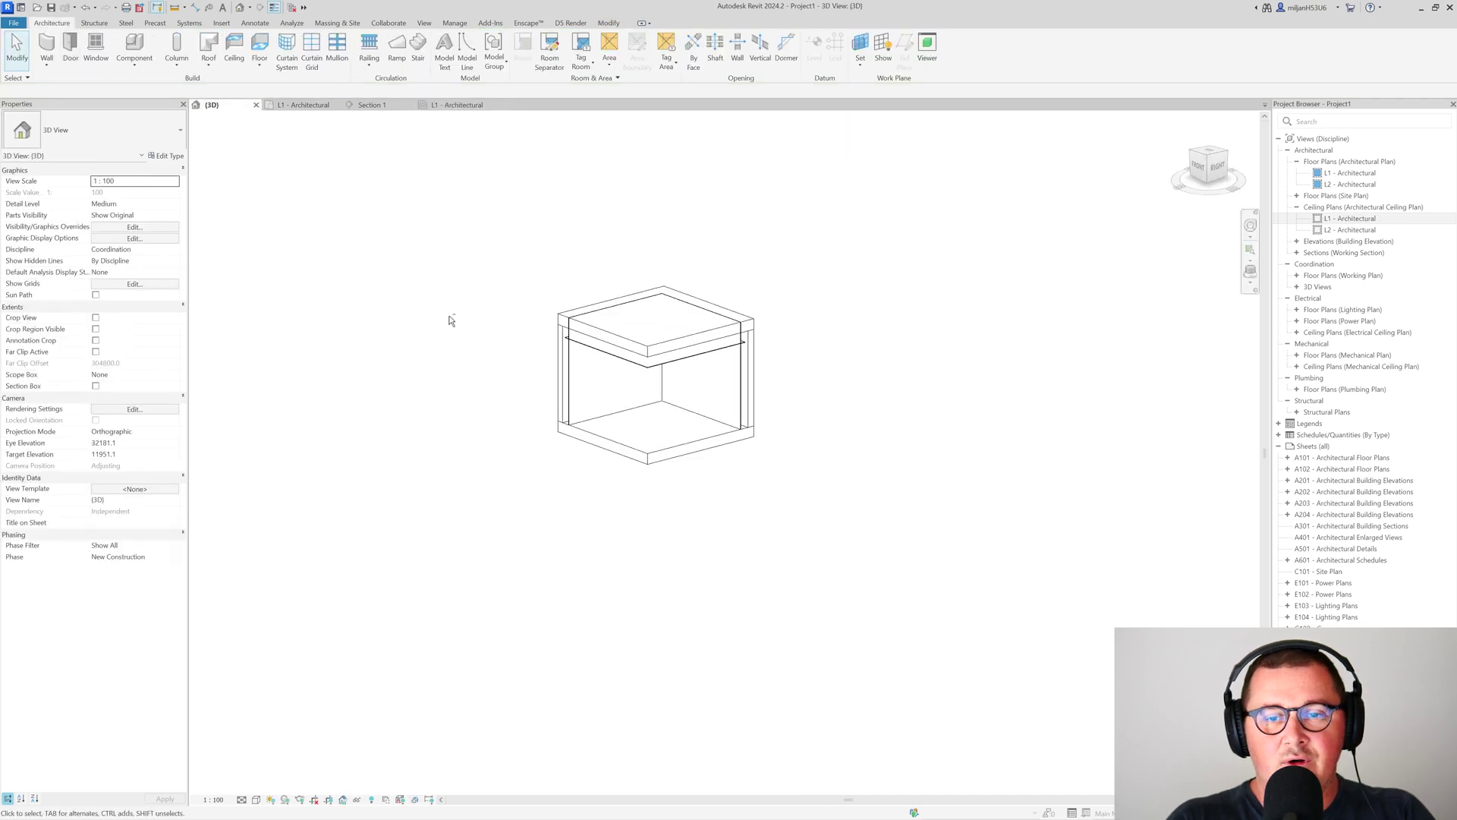
pyautogui.keyDown('shift'); pyautogui.moveTo(558, 377); pyautogui.dragTo(612, 385, button='middle'); pyautogui.keyUp('shift')
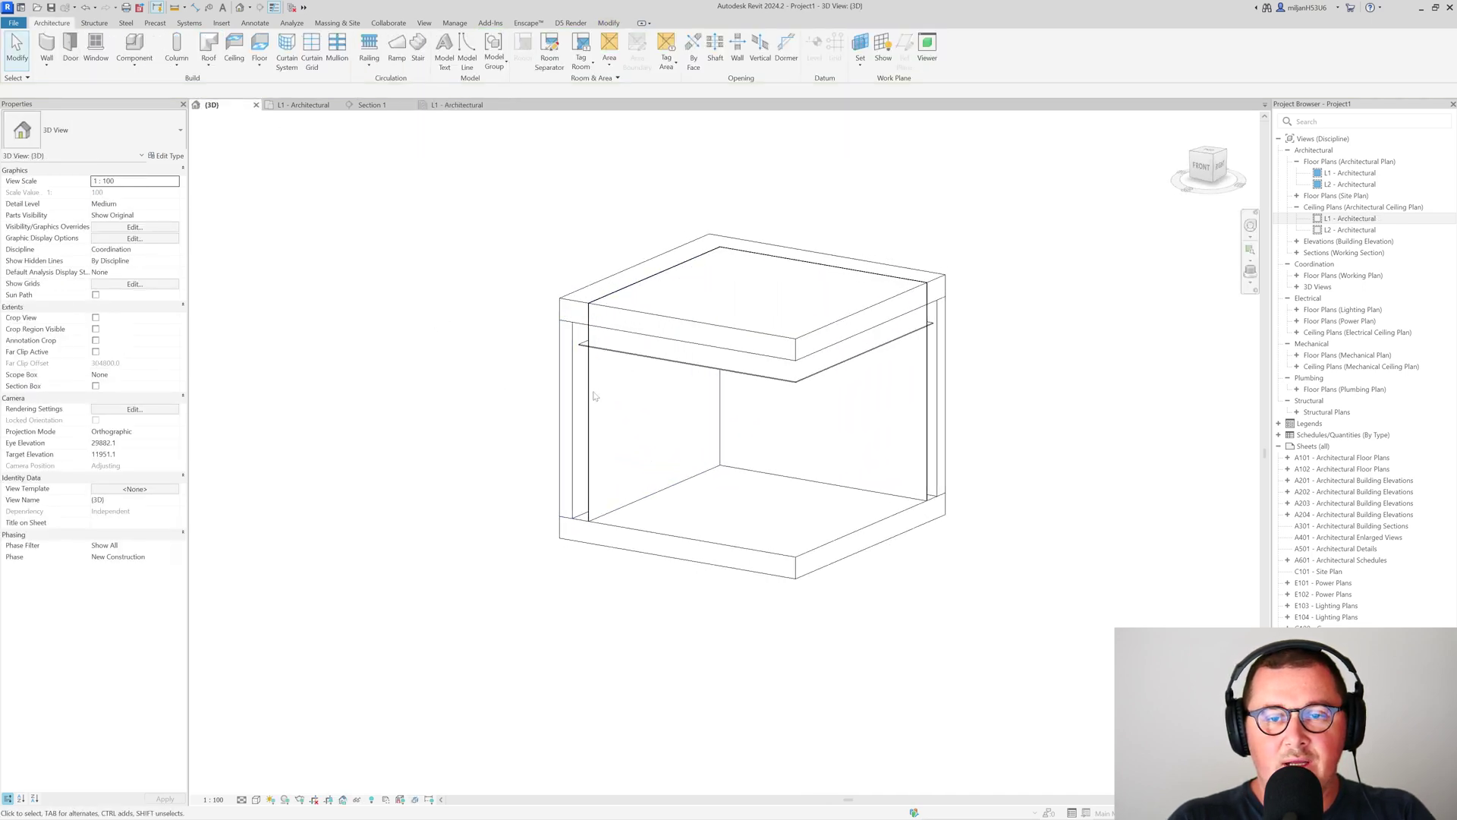
pyautogui.click(595, 396)
pyautogui.keyDown('ctrl'); pyautogui.click(835, 395); pyautogui.keyUp('ctrl')
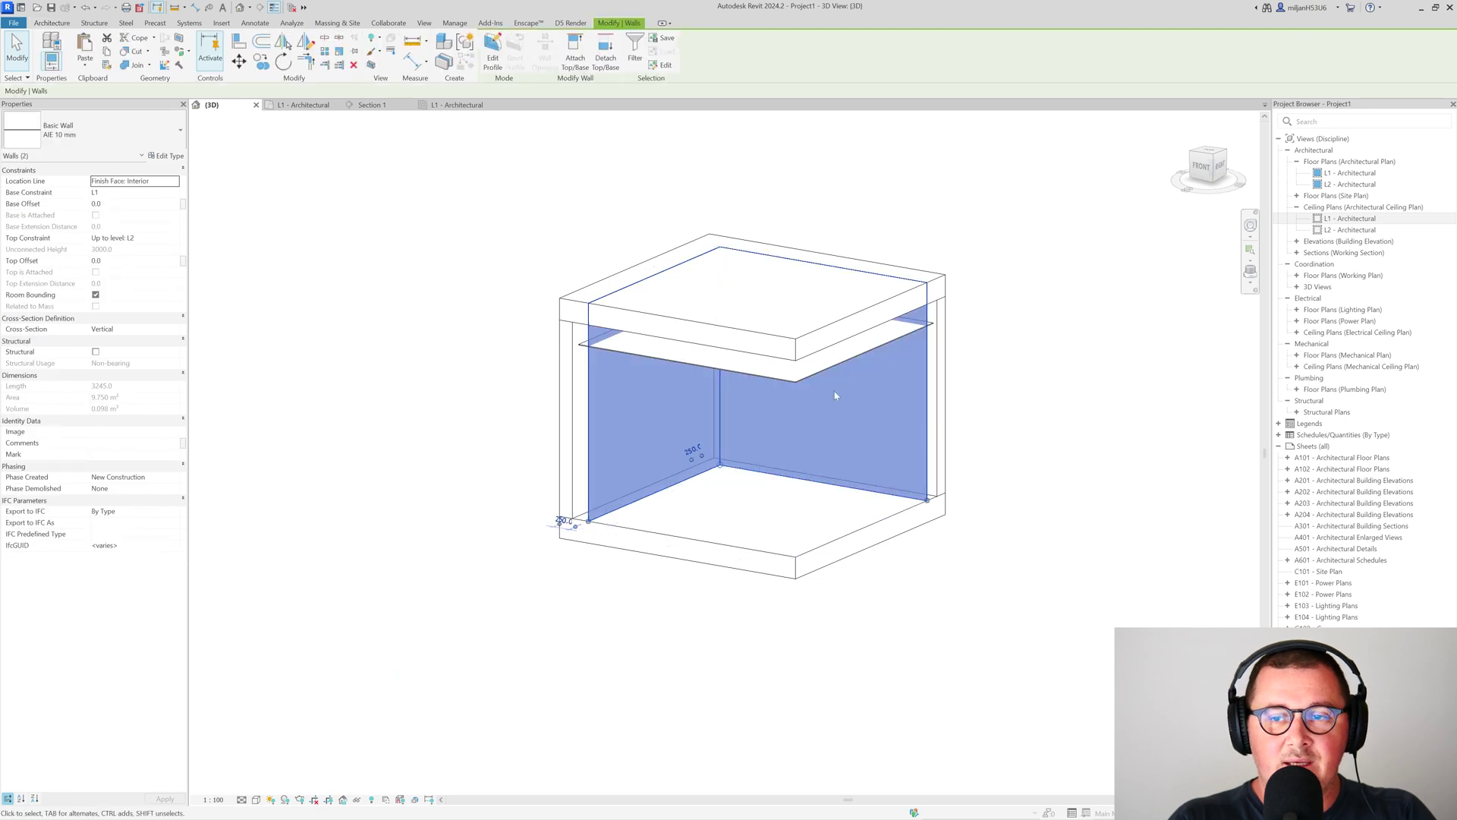
pyautogui.keyDown('shift'); pyautogui.moveTo(835, 395); pyautogui.dragTo(713, 328, button='middle'); pyautogui.keyUp('shift')
pyautogui.scroll(3, 938, 276)
pyautogui.scroll(-1, 935, 278)
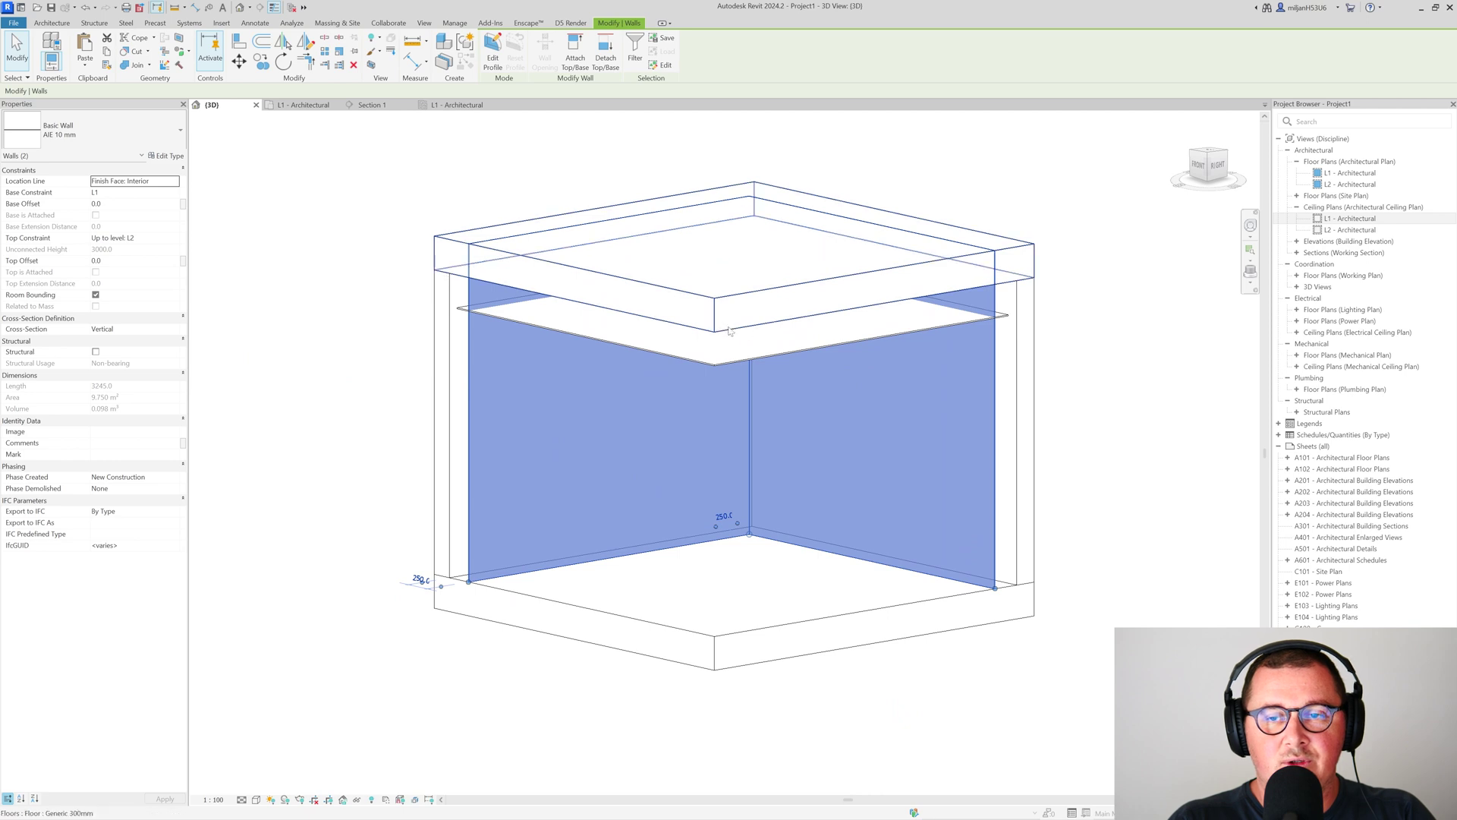
pyautogui.click(138, 261)
pyautogui.write('-3')
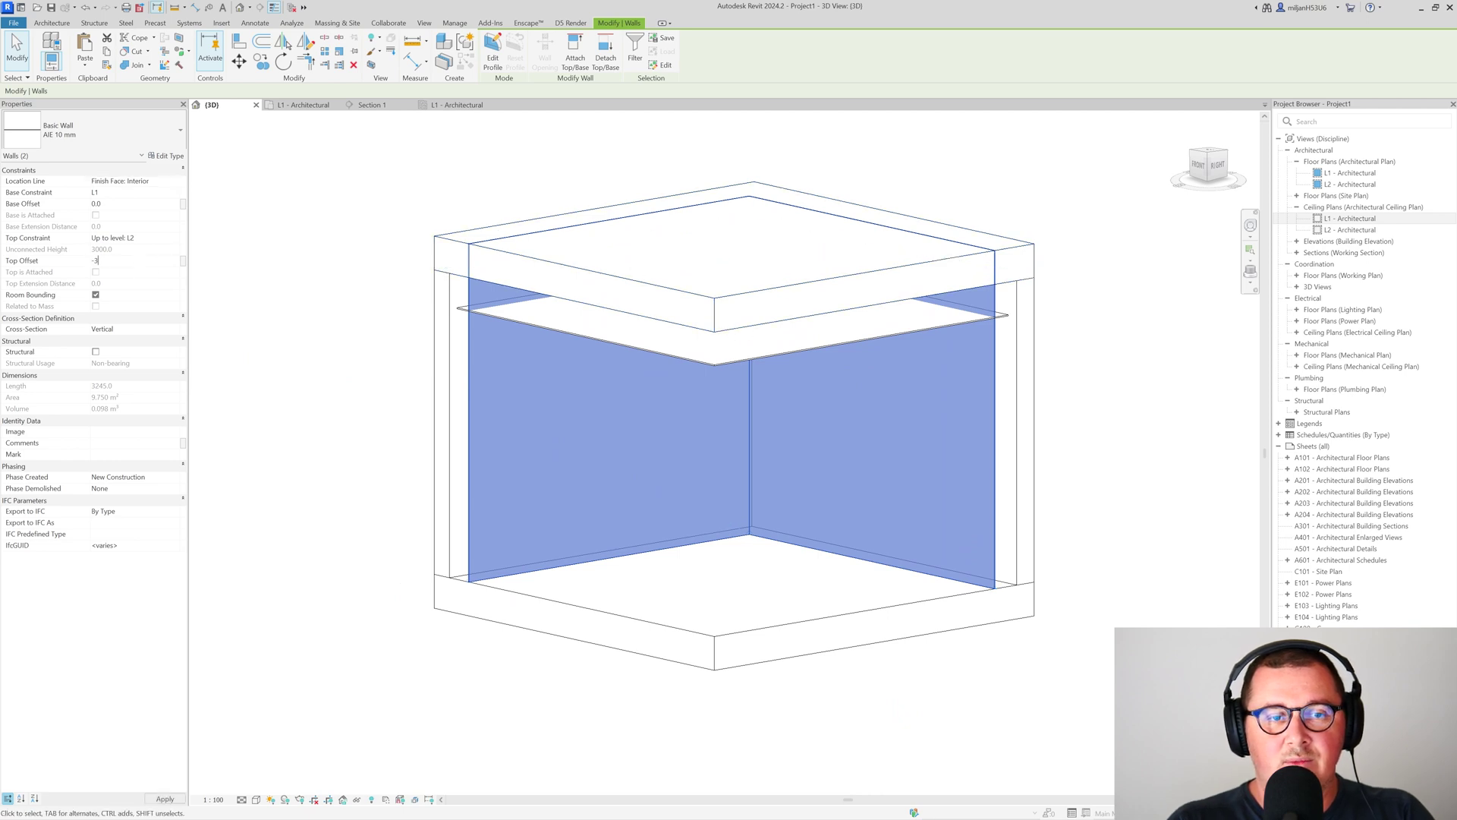
pyautogui.write('00')
pyautogui.click(343, 160)
pyautogui.scroll(-2, 343, 159)
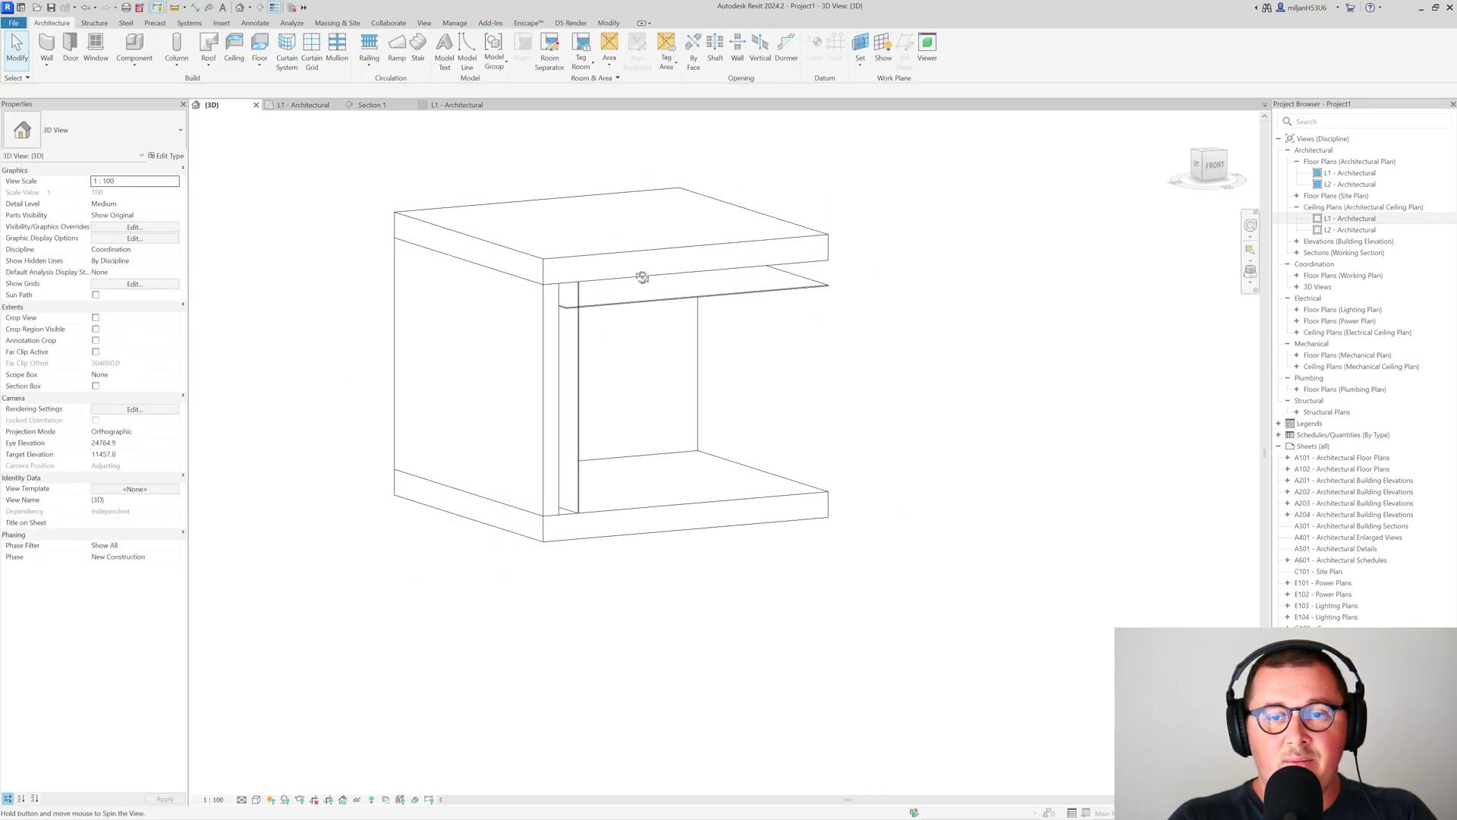
# Examine how the thin lining walls and the suspended ceiling sit relative to each other in 3D.
pyautogui.keyDown('shift'); pyautogui.moveTo(643, 278); pyautogui.dragTo(380, 282, button='middle'); pyautogui.keyUp('shift')
pyautogui.scroll(3, 556, 294)
pyautogui.click(542, 299)
pyautogui.scroll(-2, 540, 298)
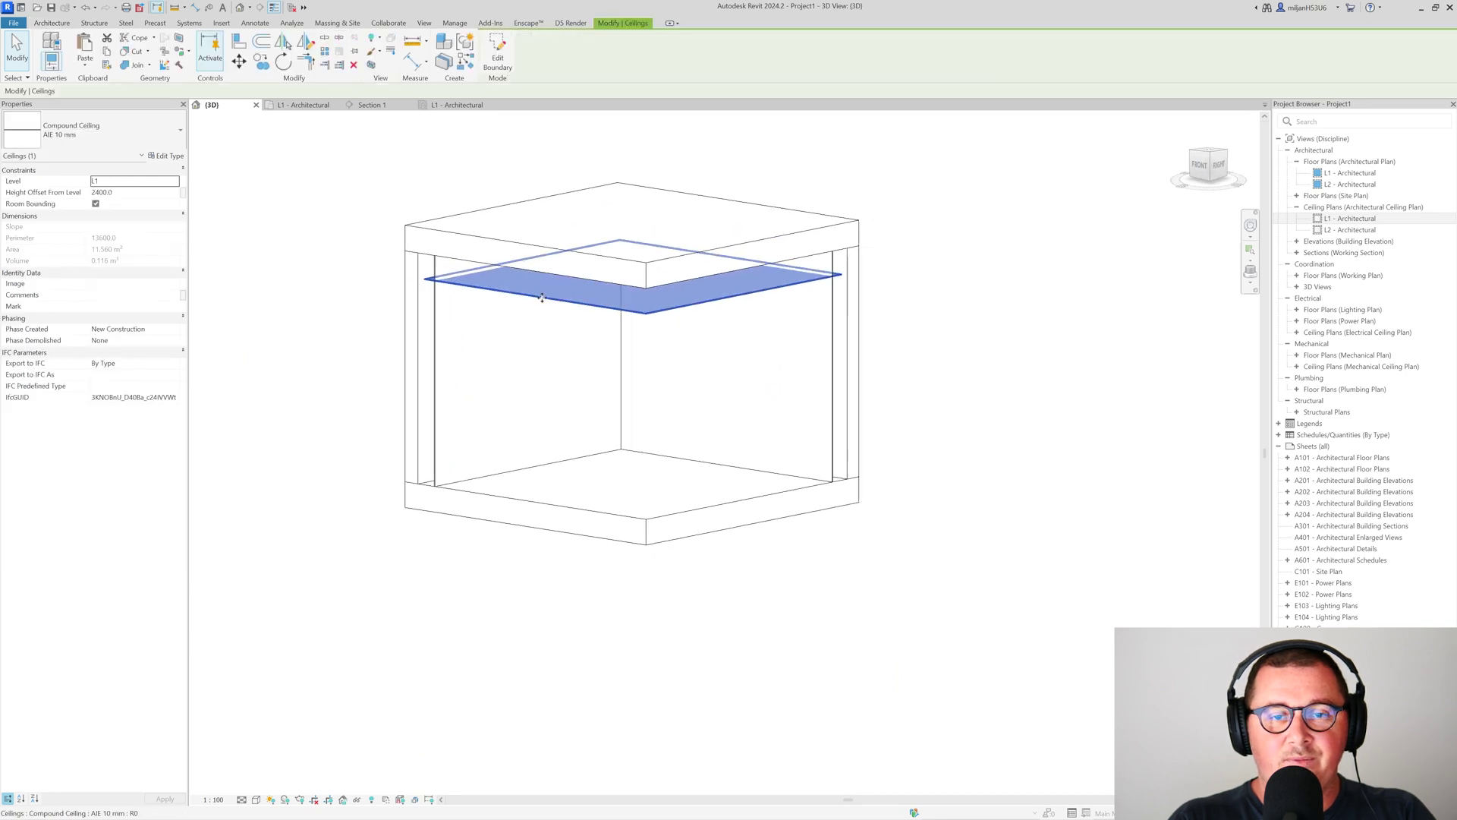
pyautogui.click(437, 354)
pyautogui.keyDown('shift'); pyautogui.moveTo(318, 349); pyautogui.dragTo(353, 347, button='middle'); pyautogui.keyUp('shift')
pyautogui.scroll(2, 537, 482)
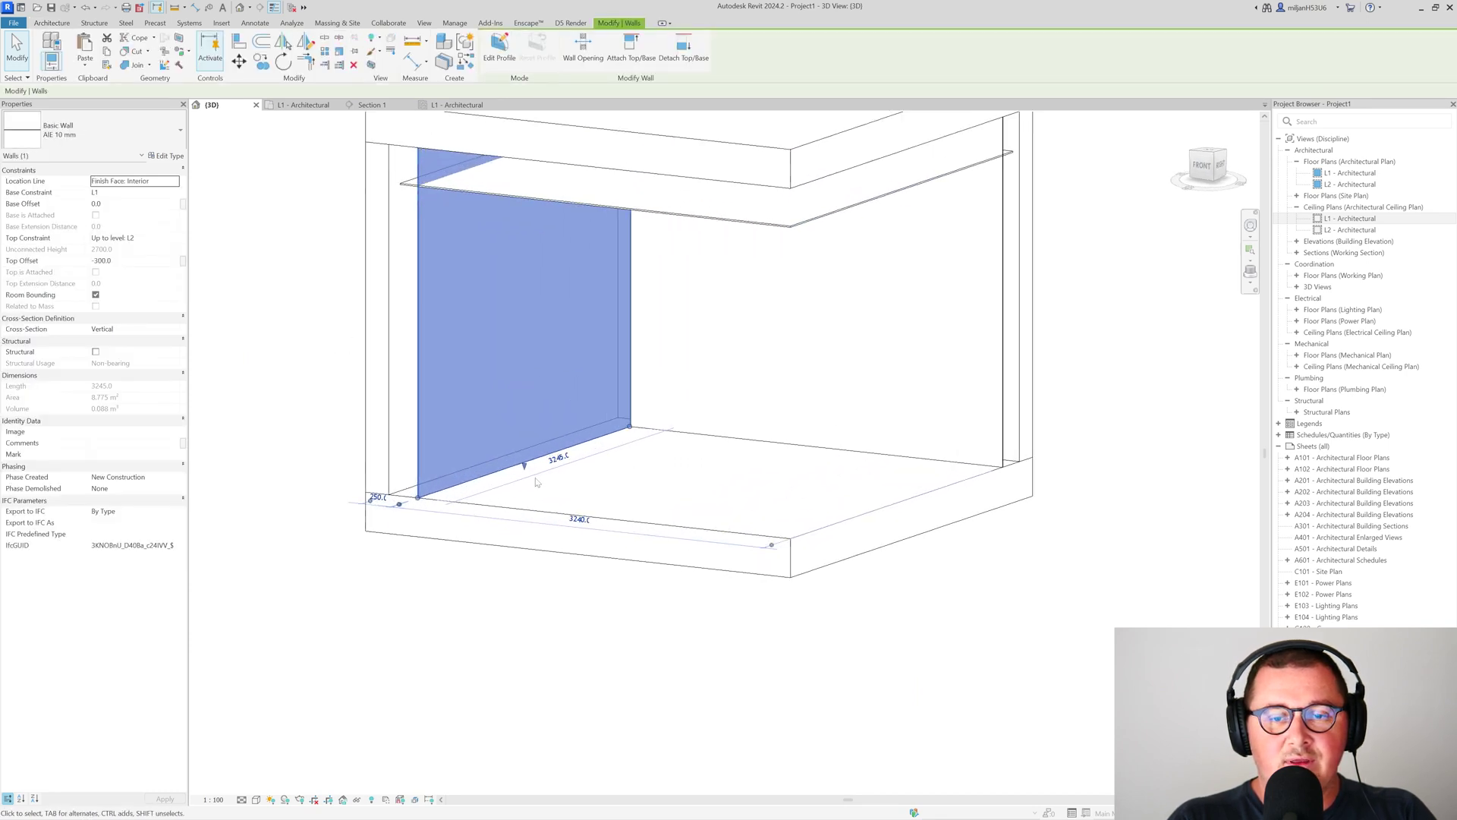
pyautogui.moveTo(524, 470); pyautogui.dragTo(477, 154)
# Lower the suspended ceiling to a height offset of 2200 mm from L1.
pyautogui.click(486, 191)
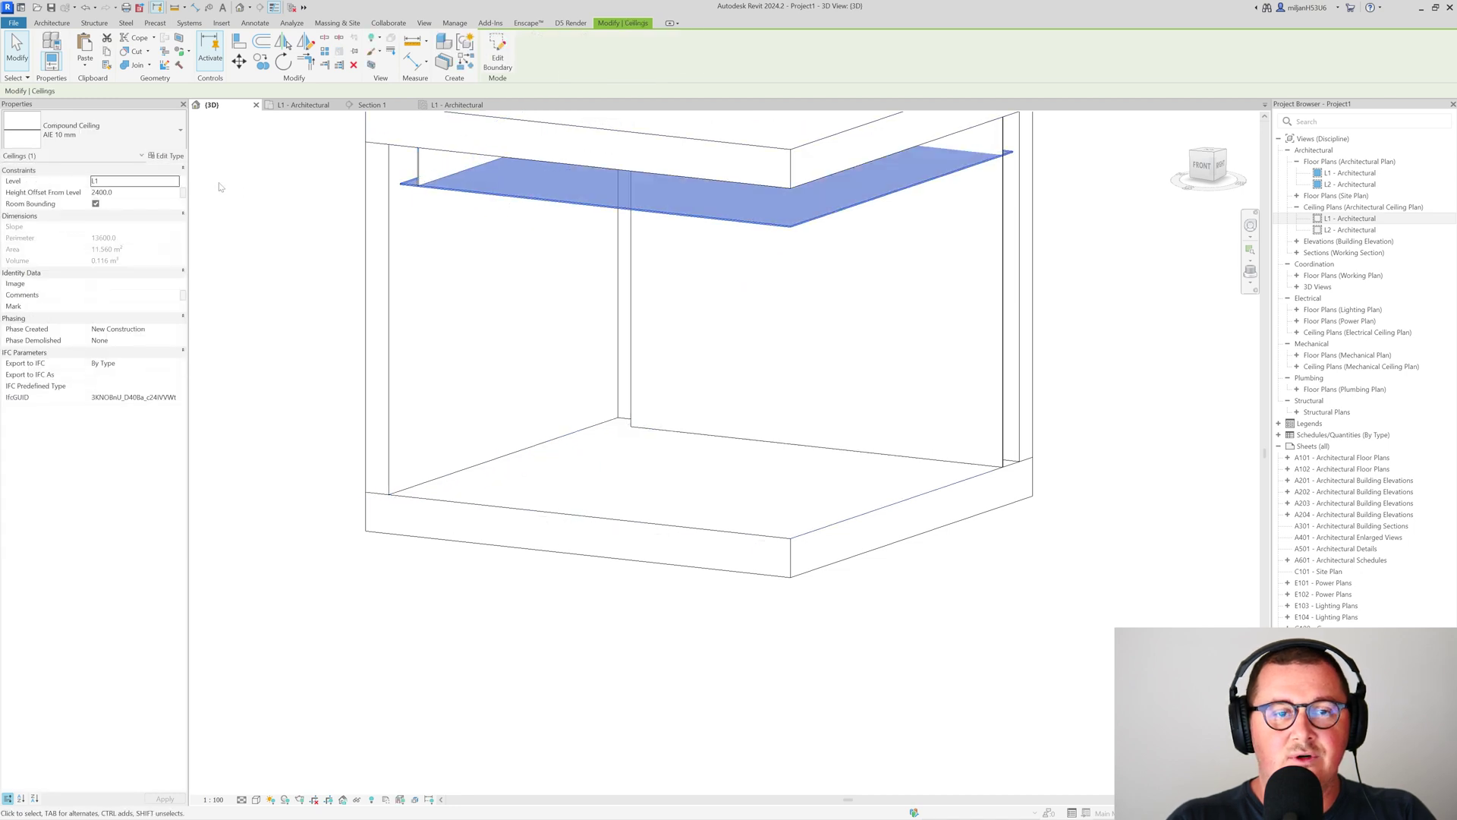
pyautogui.click(140, 194)
pyautogui.write('26')
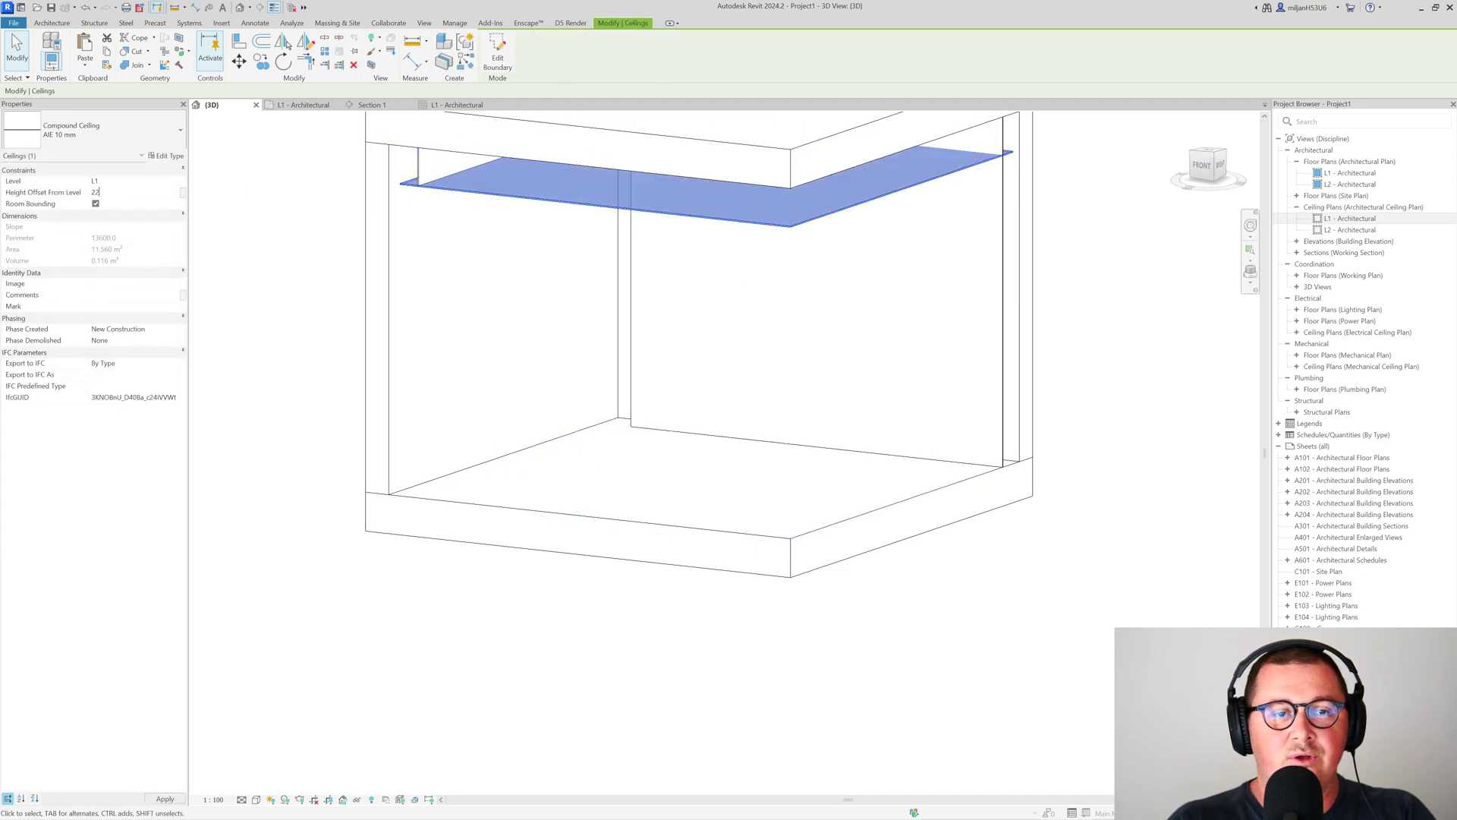
pyautogui.write('200')
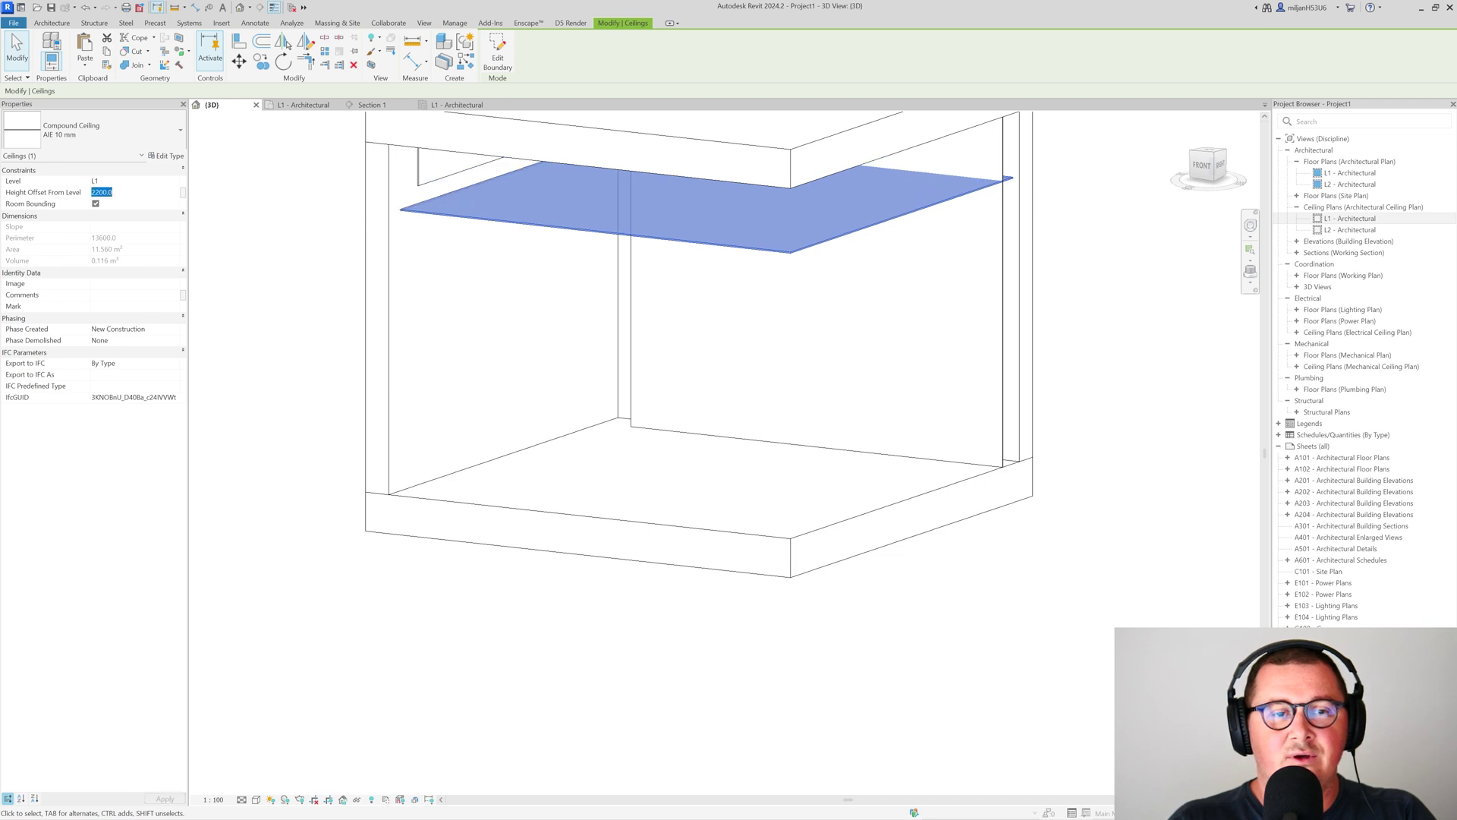
pyautogui.keyDown('shift'); pyautogui.moveTo(330, 283); pyautogui.dragTo(429, 346, button='middle'); pyautogui.keyUp('shift')
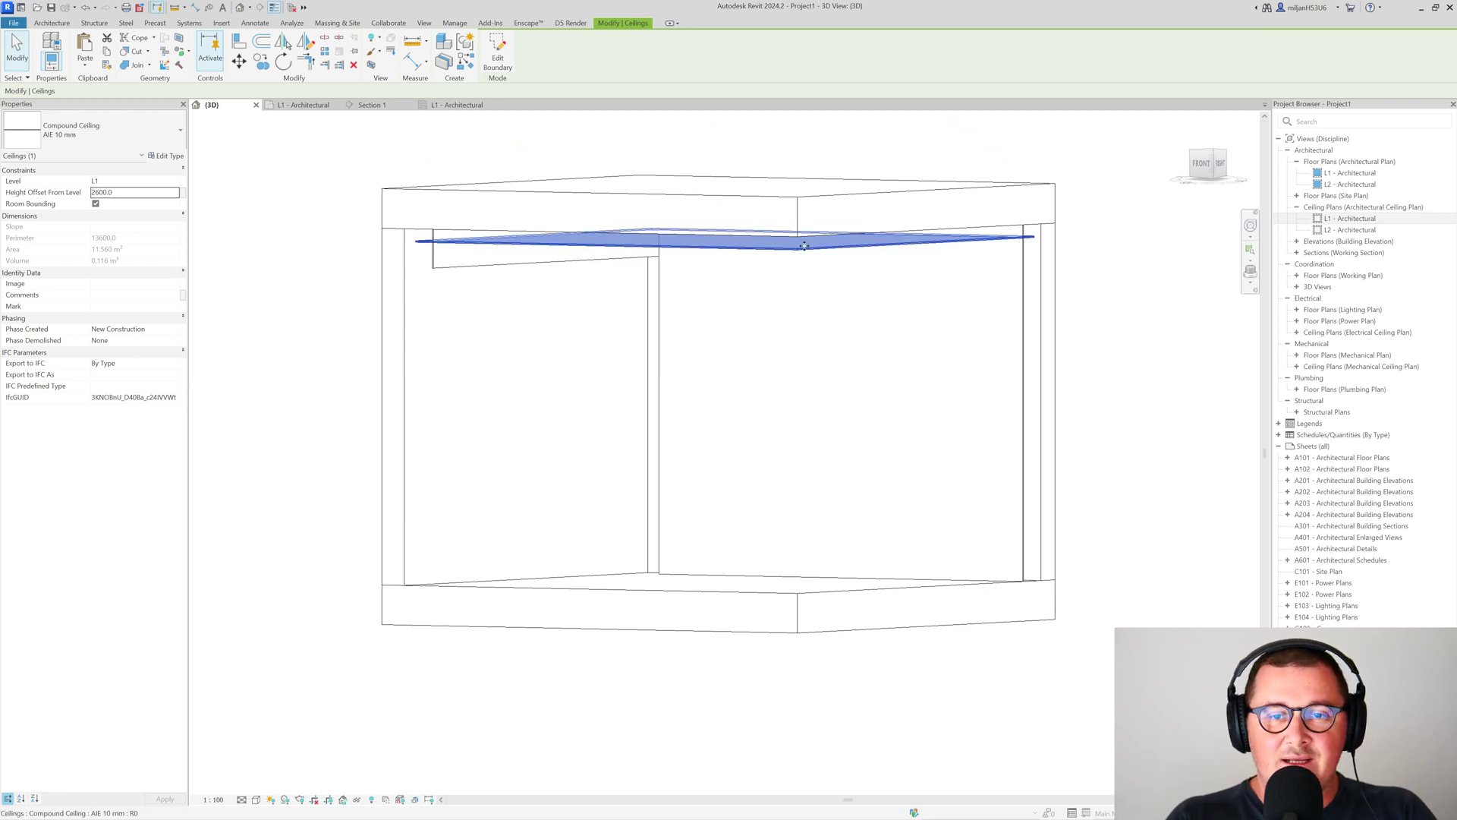
# Associate the ceiling's Height Offset From Level with a new global length parameter named A, grouped under Dimensions.
pyautogui.click(184, 197)
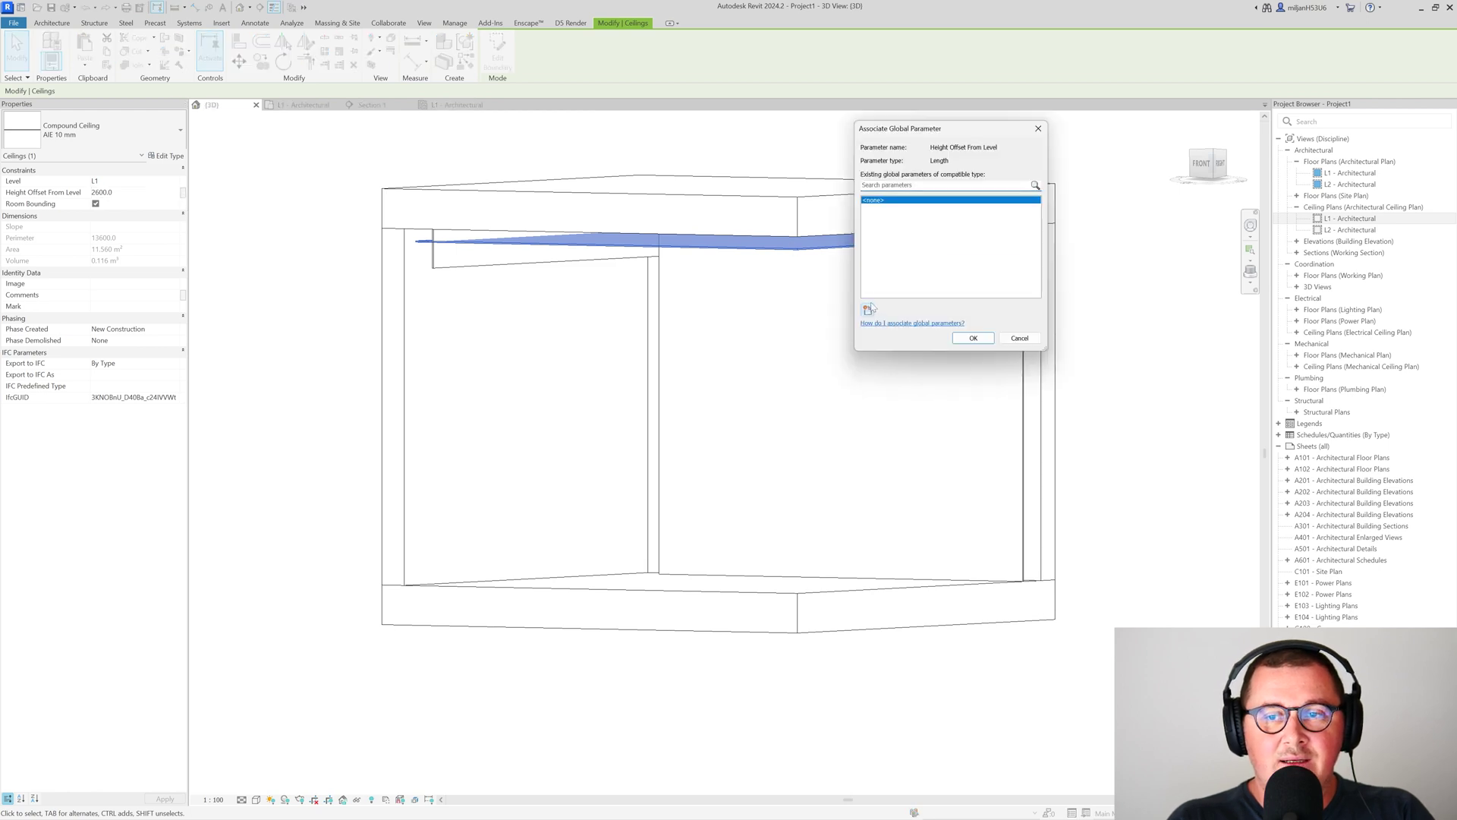
pyautogui.click(867, 309)
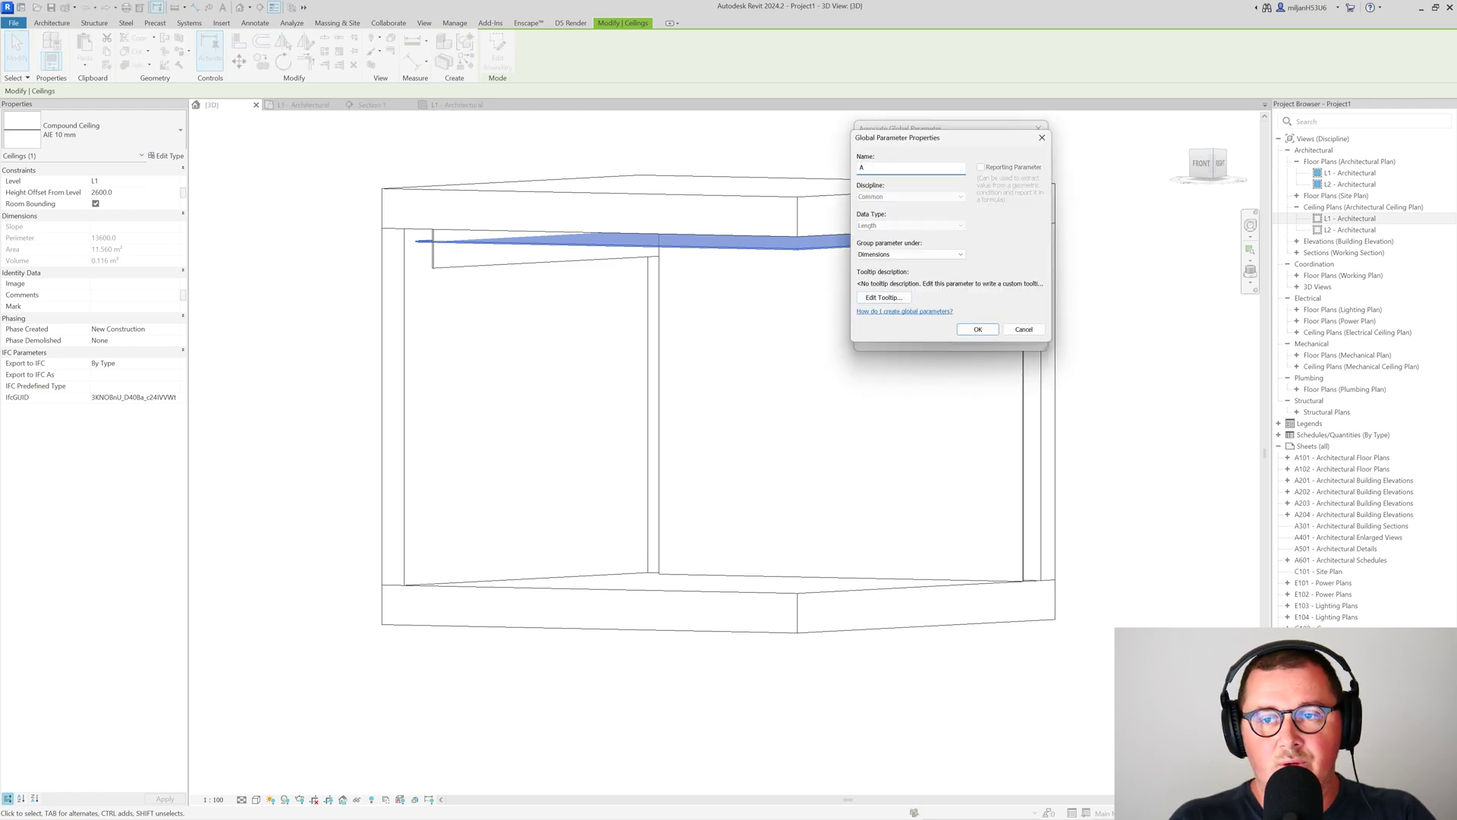
pyautogui.click(978, 331)
pyautogui.click(974, 338)
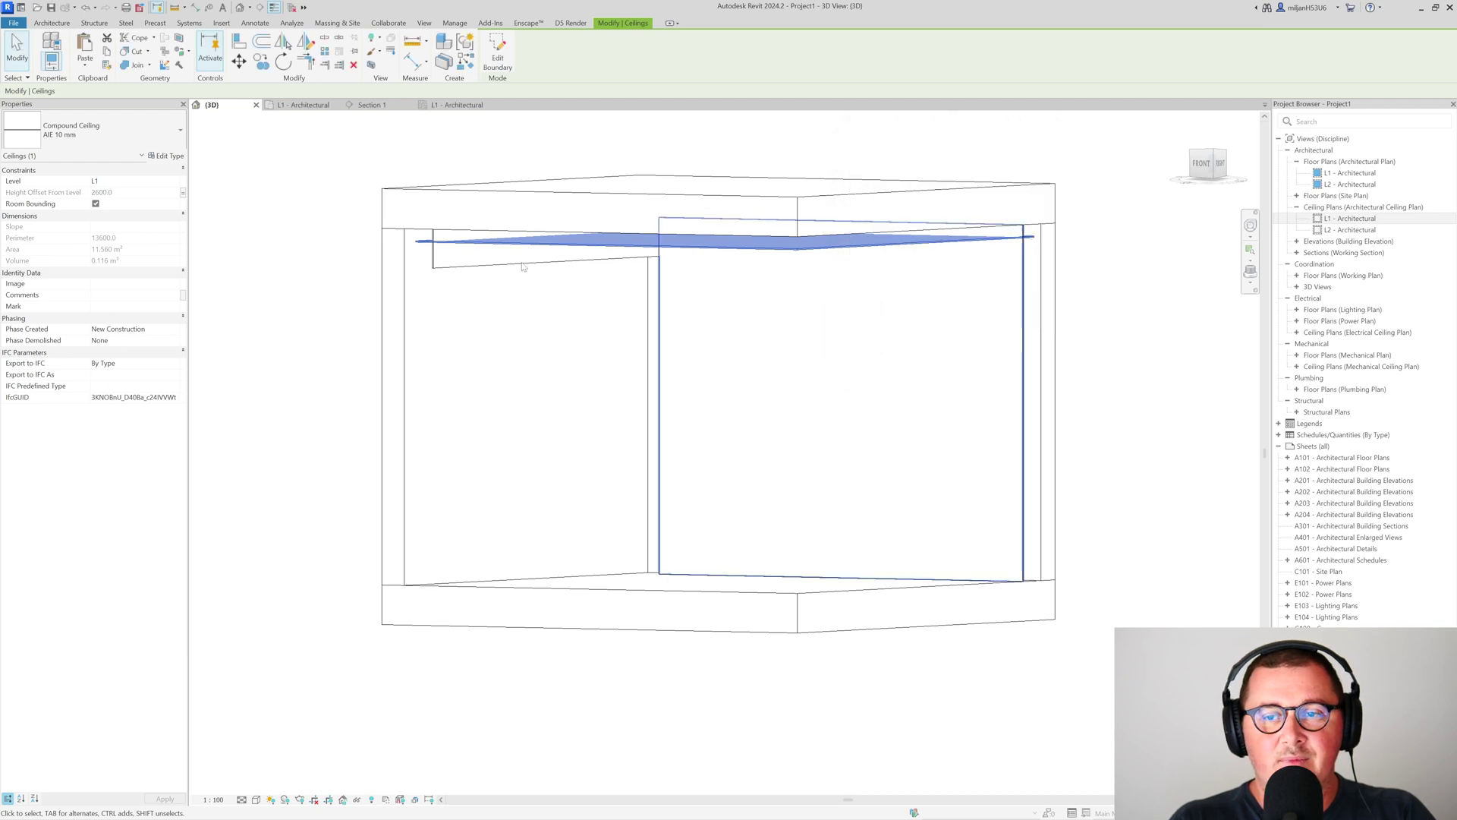
pyautogui.click(790, 374)
pyautogui.keyDown('shift'); pyautogui.moveTo(791, 374); pyautogui.dragTo(623, 436, button='middle'); pyautogui.keyUp('shift')
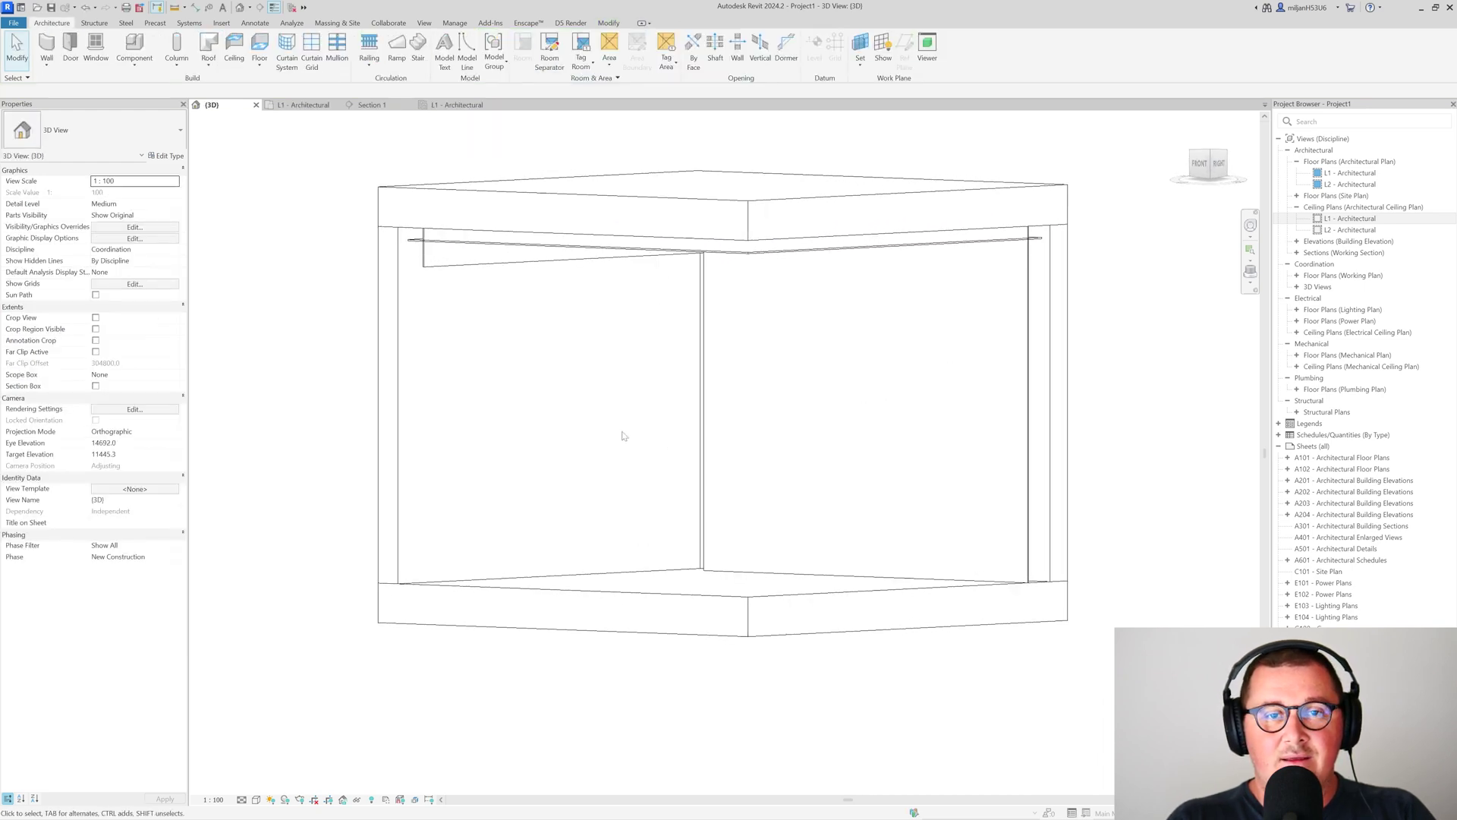
pyautogui.keyDown('shift'); pyautogui.moveTo(506, 326); pyautogui.dragTo(329, 187, button='middle'); pyautogui.keyUp('shift')
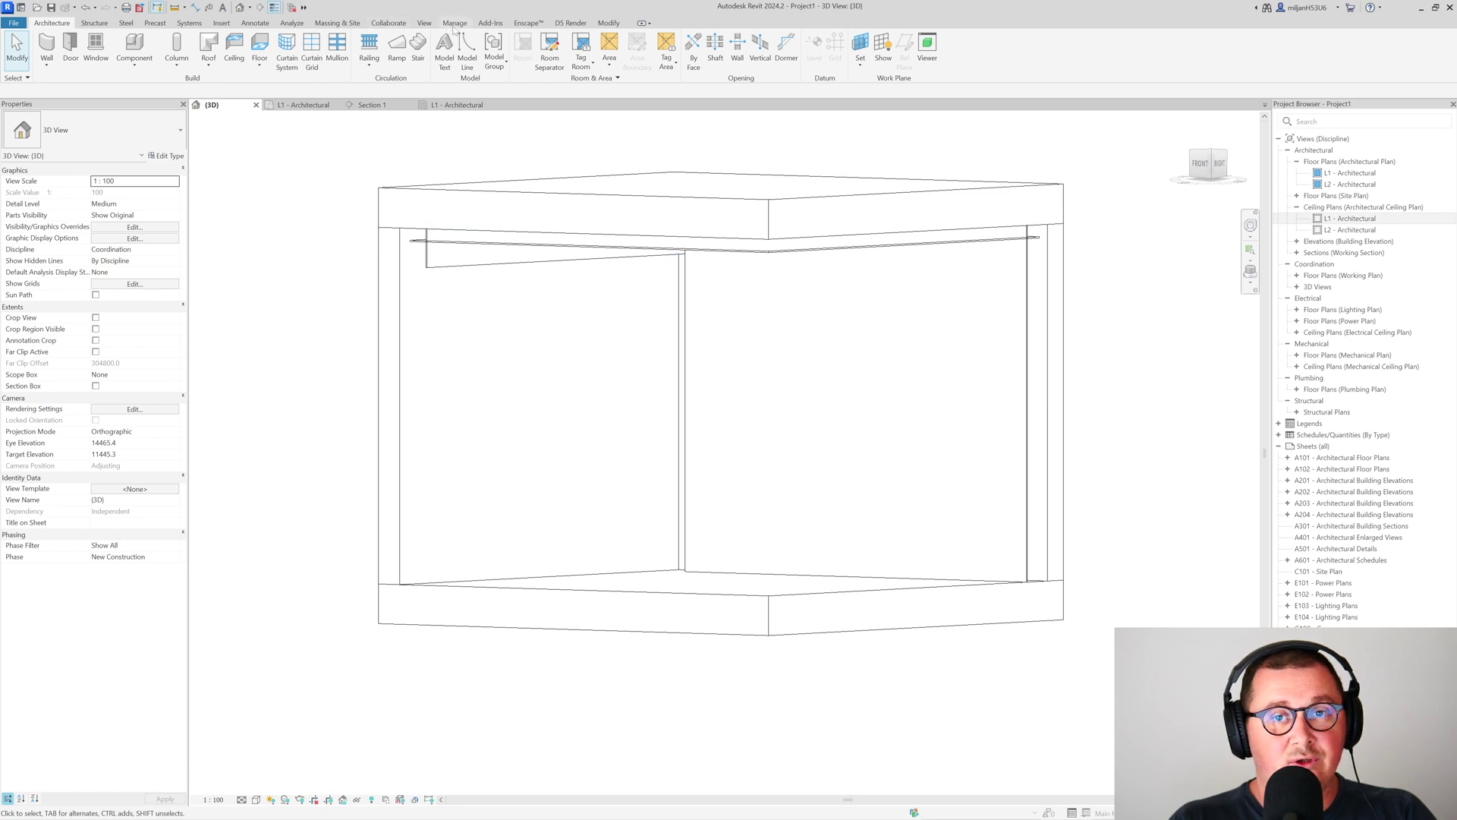
# Set global parameter A to 2400 mm and apply it to the model.
pyautogui.click(455, 23)
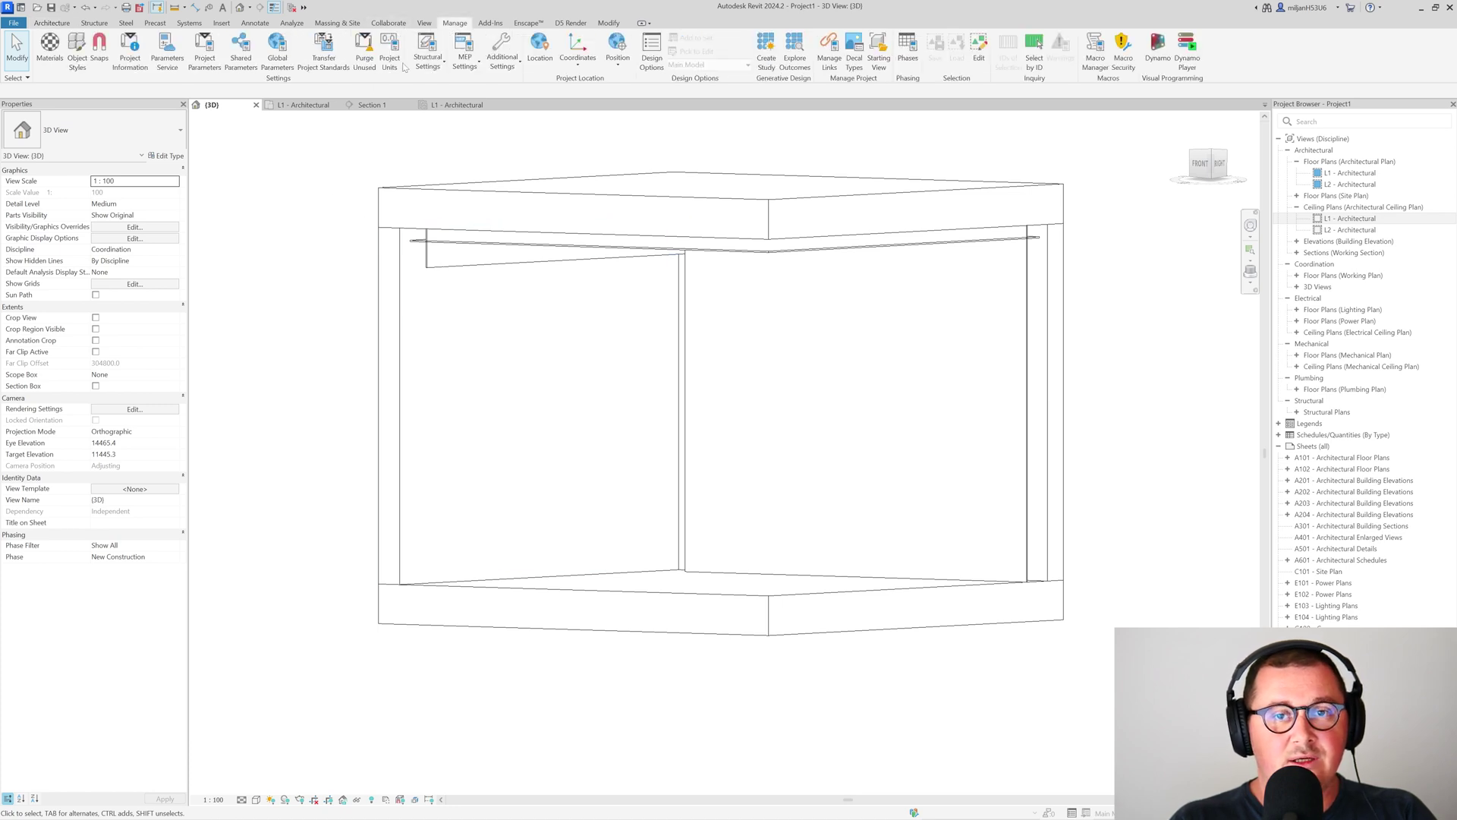
pyautogui.click(277, 50)
pyautogui.write('24')
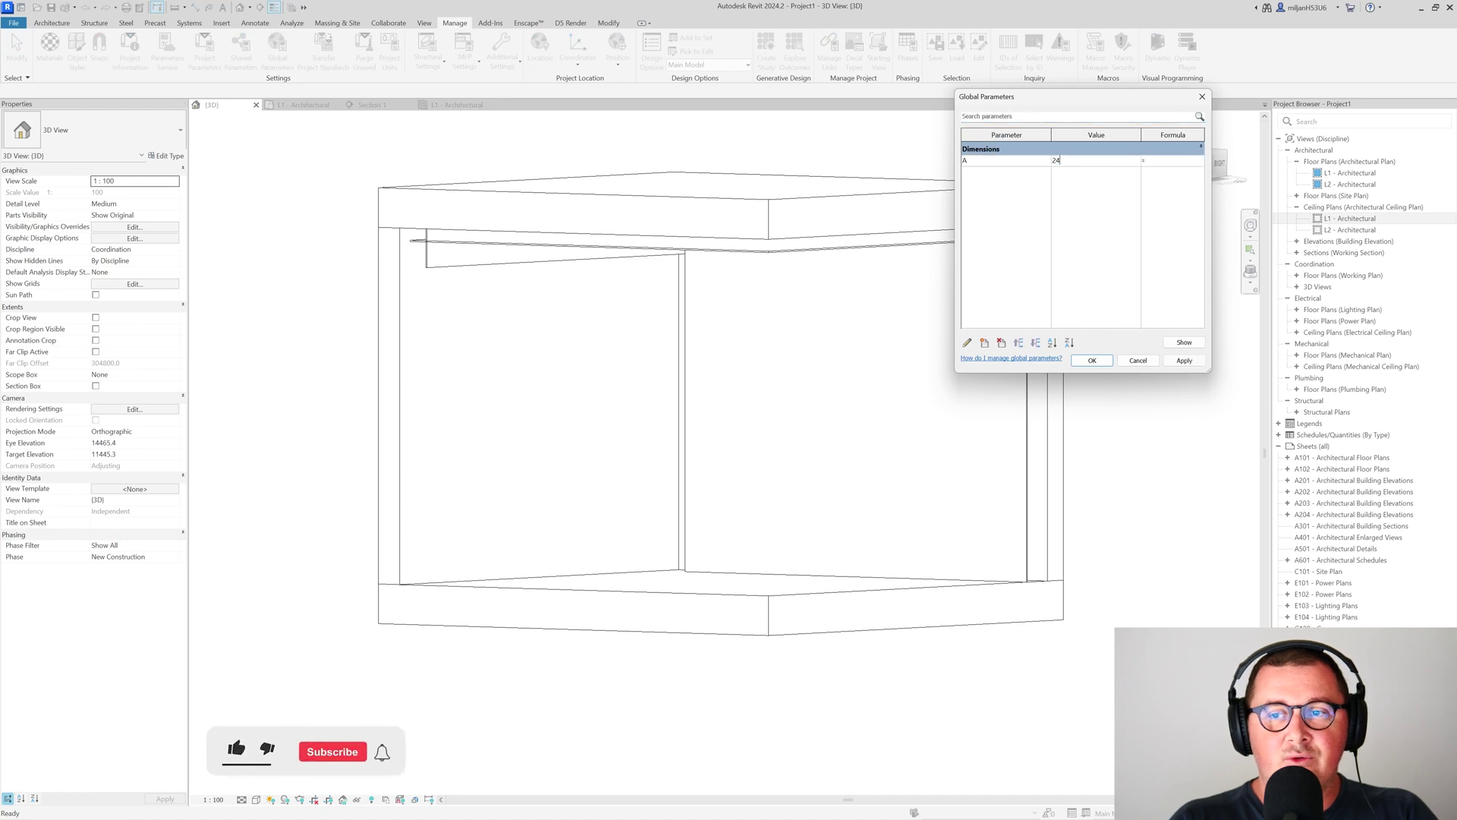
pyautogui.write('00')
pyautogui.click(1184, 360)
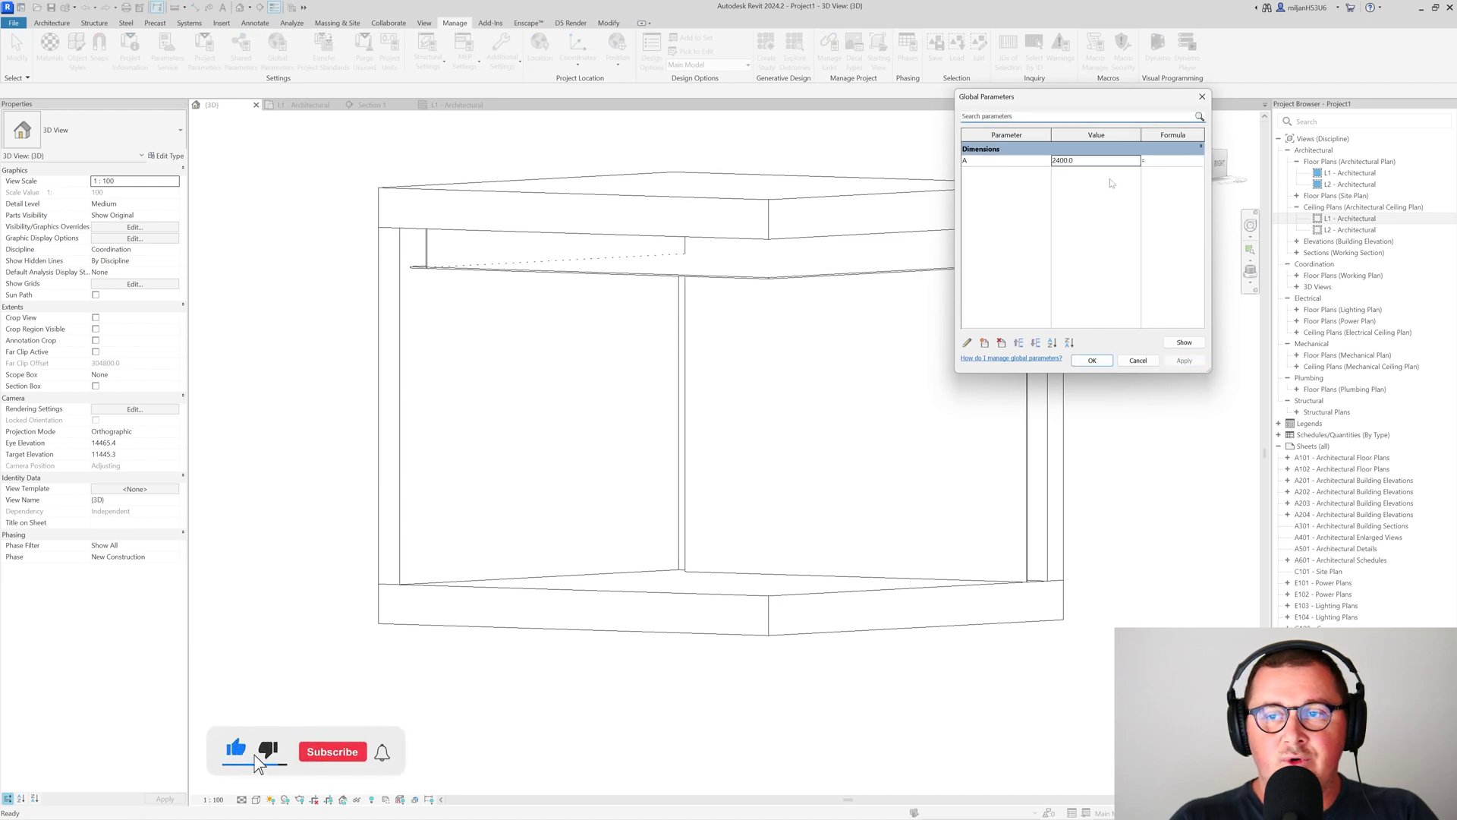
# Set global parameter A to 2000 mm and accept the global parameter changes.
pyautogui.click(1090, 162)
pyautogui.write('200')
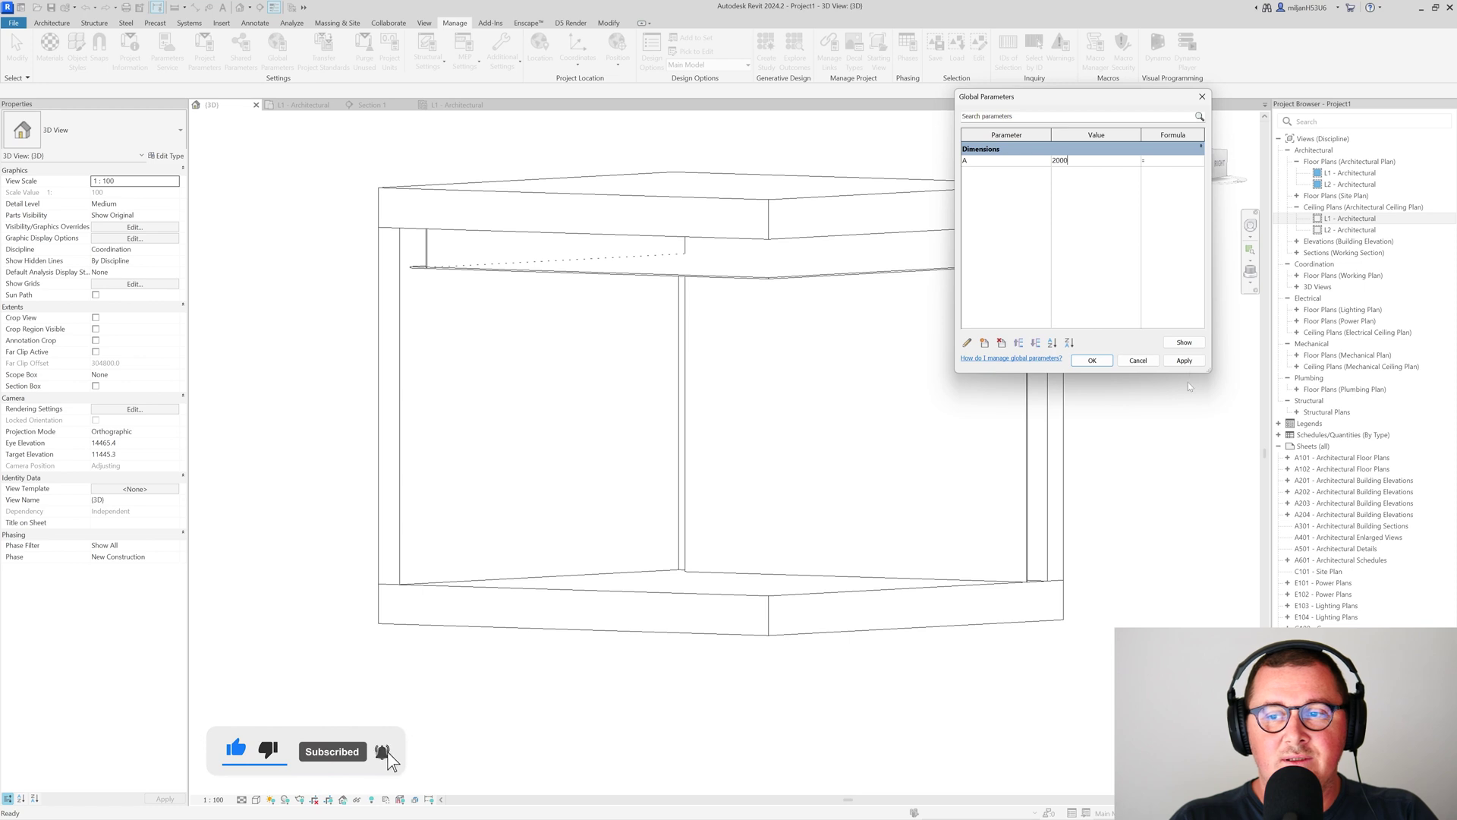
pyautogui.write('0')
pyautogui.click(1184, 360)
pyautogui.click(1093, 361)
# Examine in 3D how the lowered ceiling sits relative to the bottom edges of the thin lining walls.
pyautogui.moveTo(658, 407)
pyautogui.keyDown('shift'); pyautogui.mouseDown(button='middle')
pyautogui.moveTo(642, 410)
pyautogui.moveTo(668, 399)
pyautogui.mouseUp(button='middle'); pyautogui.keyUp('shift')
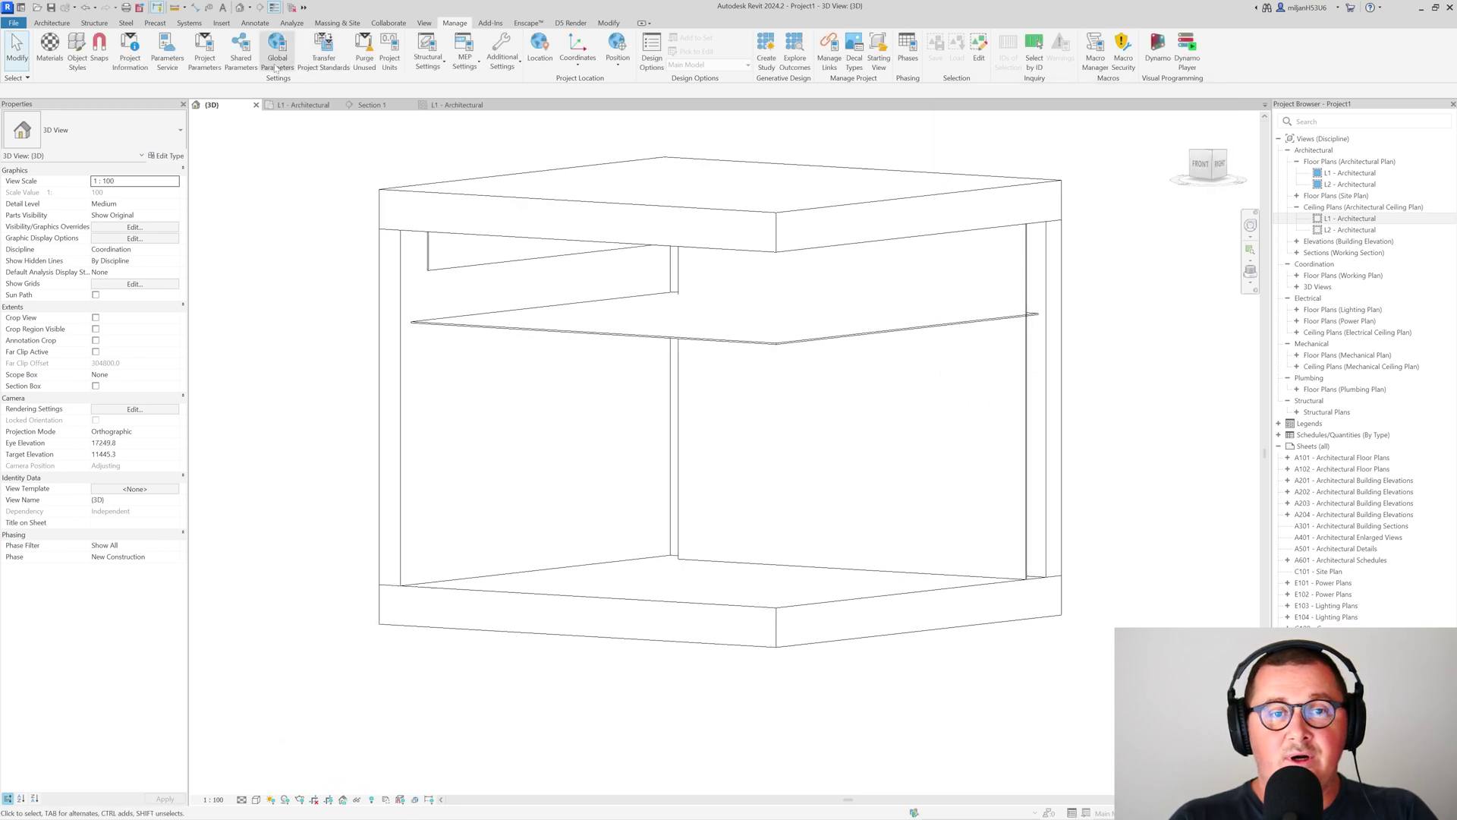
pyautogui.moveTo(589, 414); pyautogui.dragTo(576, 445, button='middle')
pyautogui.scroll(1, 373, 309)
pyautogui.scroll(2, 373, 308)
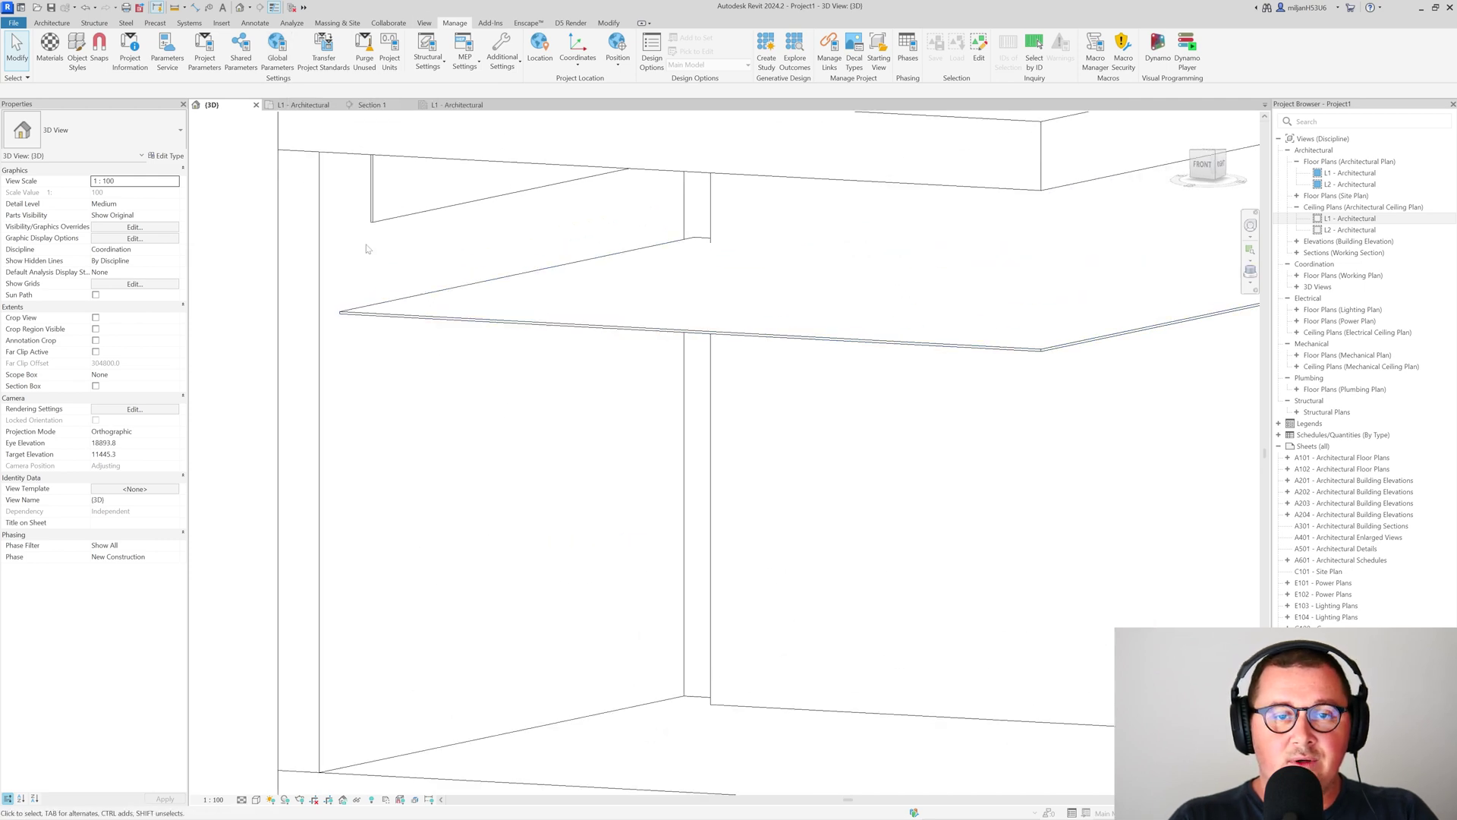
pyautogui.click(378, 314)
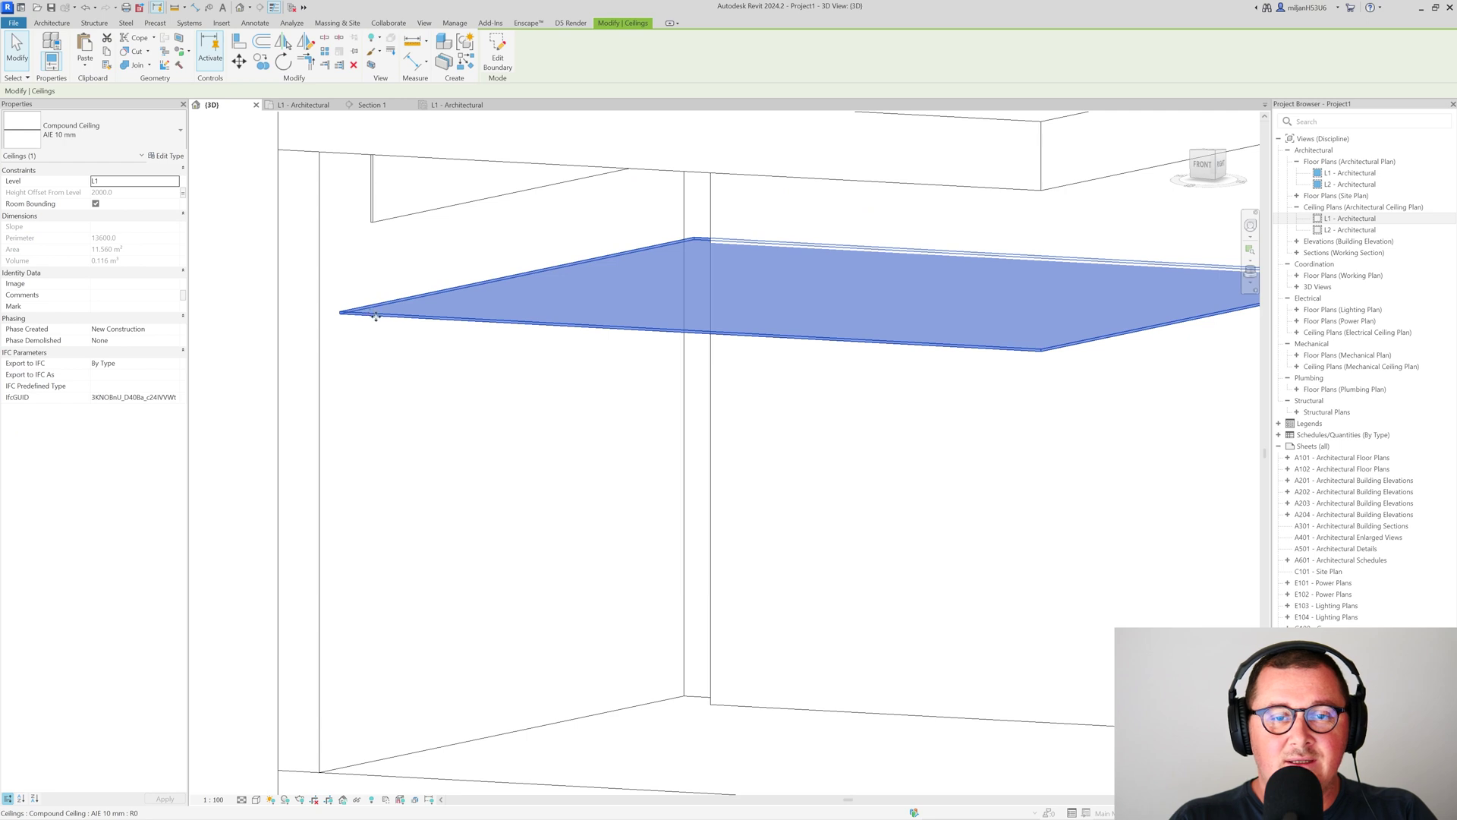
pyautogui.scroll(-3, 365, 314)
pyautogui.keyDown('shift'); pyautogui.moveTo(592, 462); pyautogui.dragTo(569, 471, button='middle'); pyautogui.keyUp('shift')
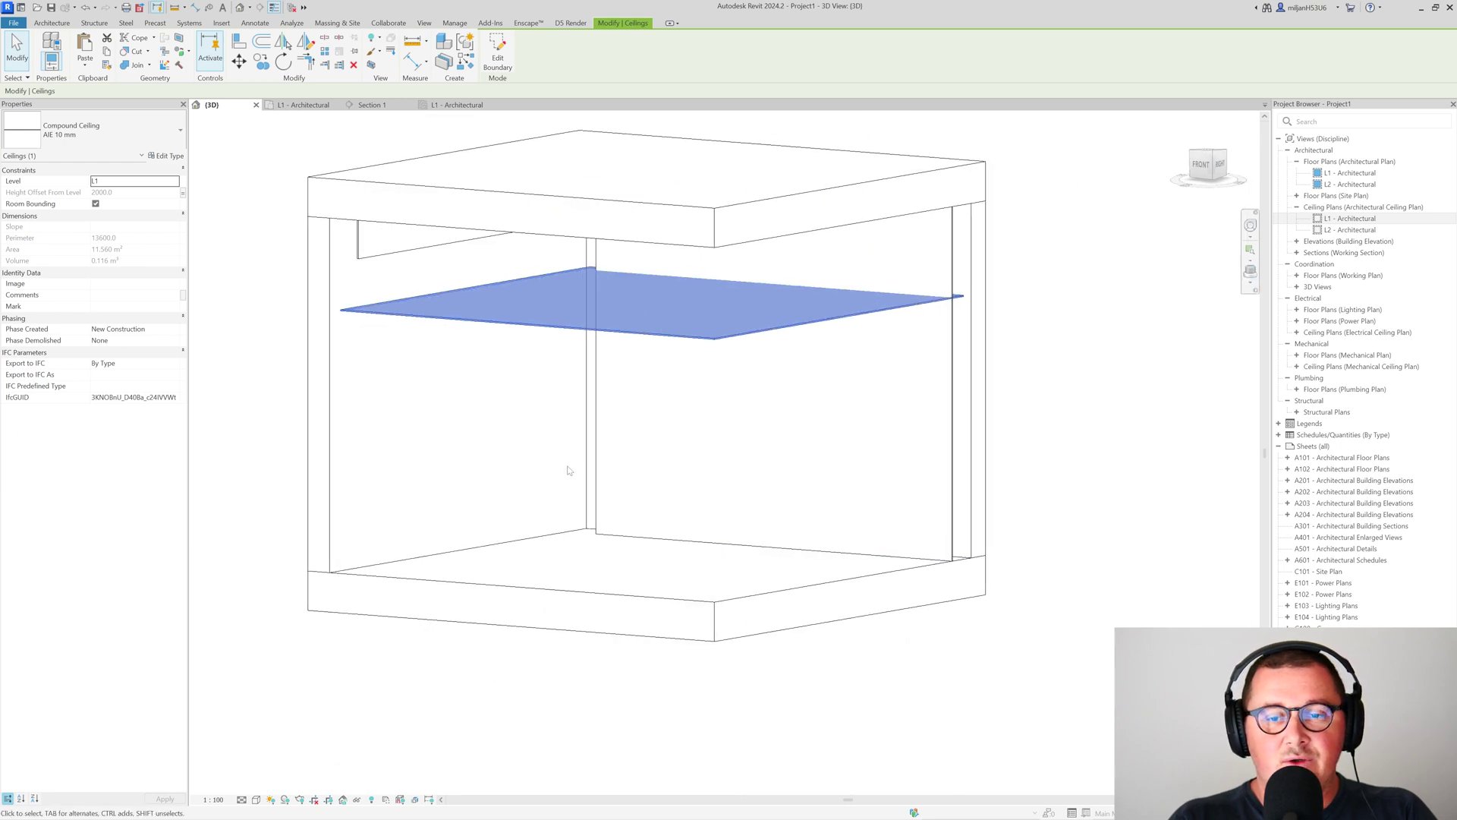
pyautogui.click(377, 260)
pyautogui.click(247, 323)
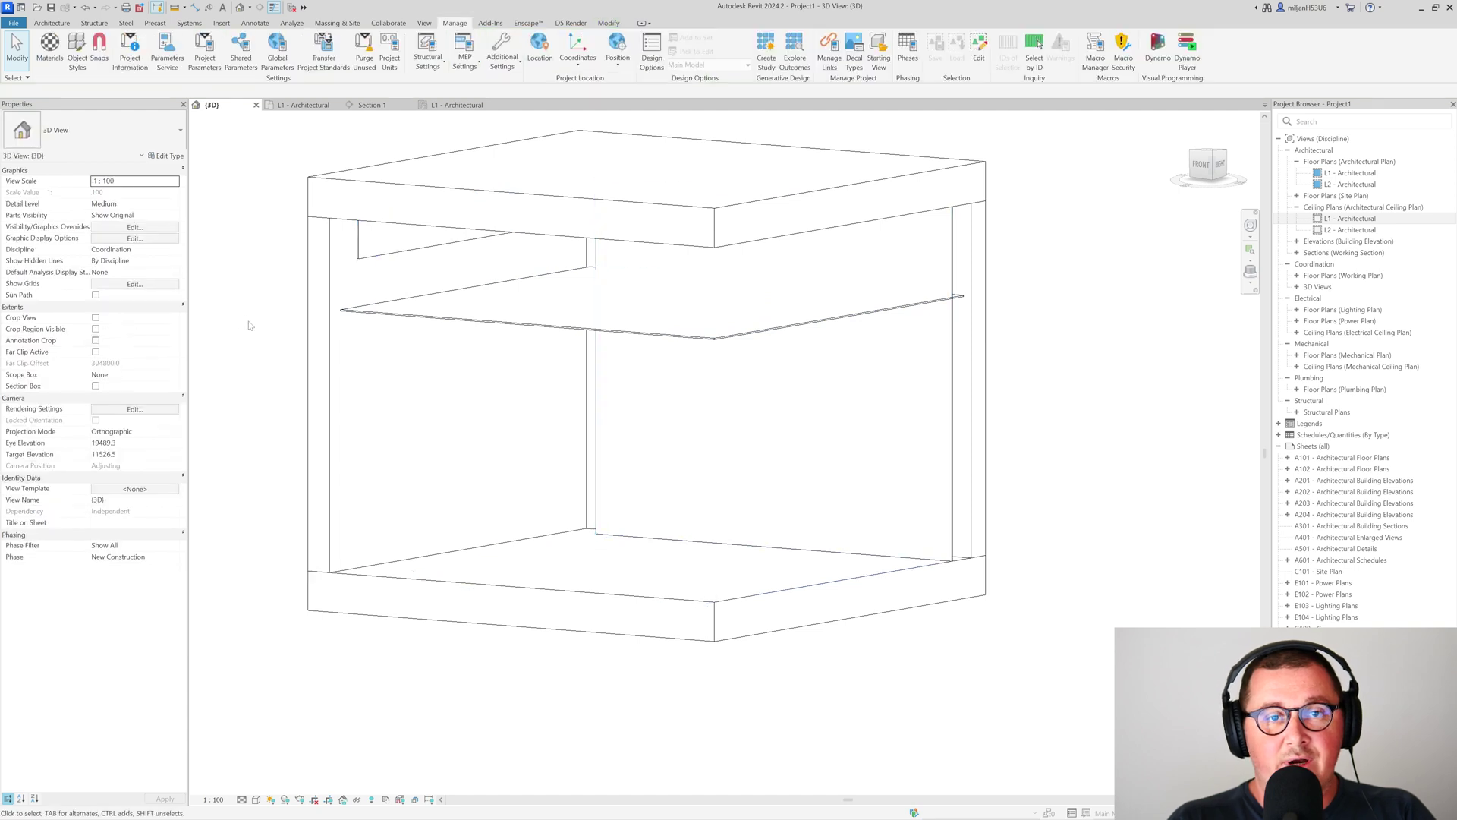
# Create a global length parameter B under Dimensions, defined by the formula A + 10 mm.
pyautogui.click(284, 68)
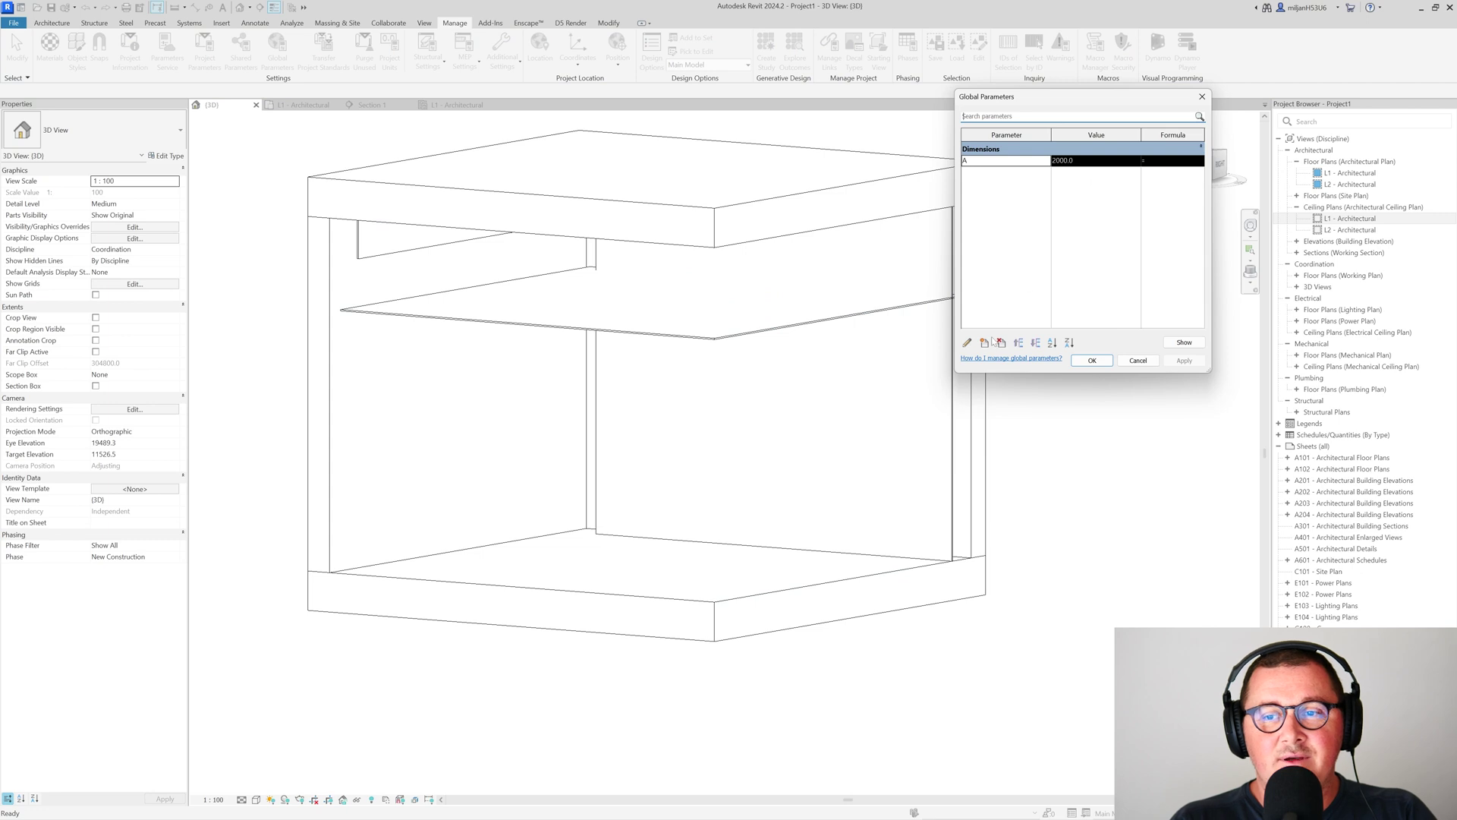
pyautogui.click(986, 343)
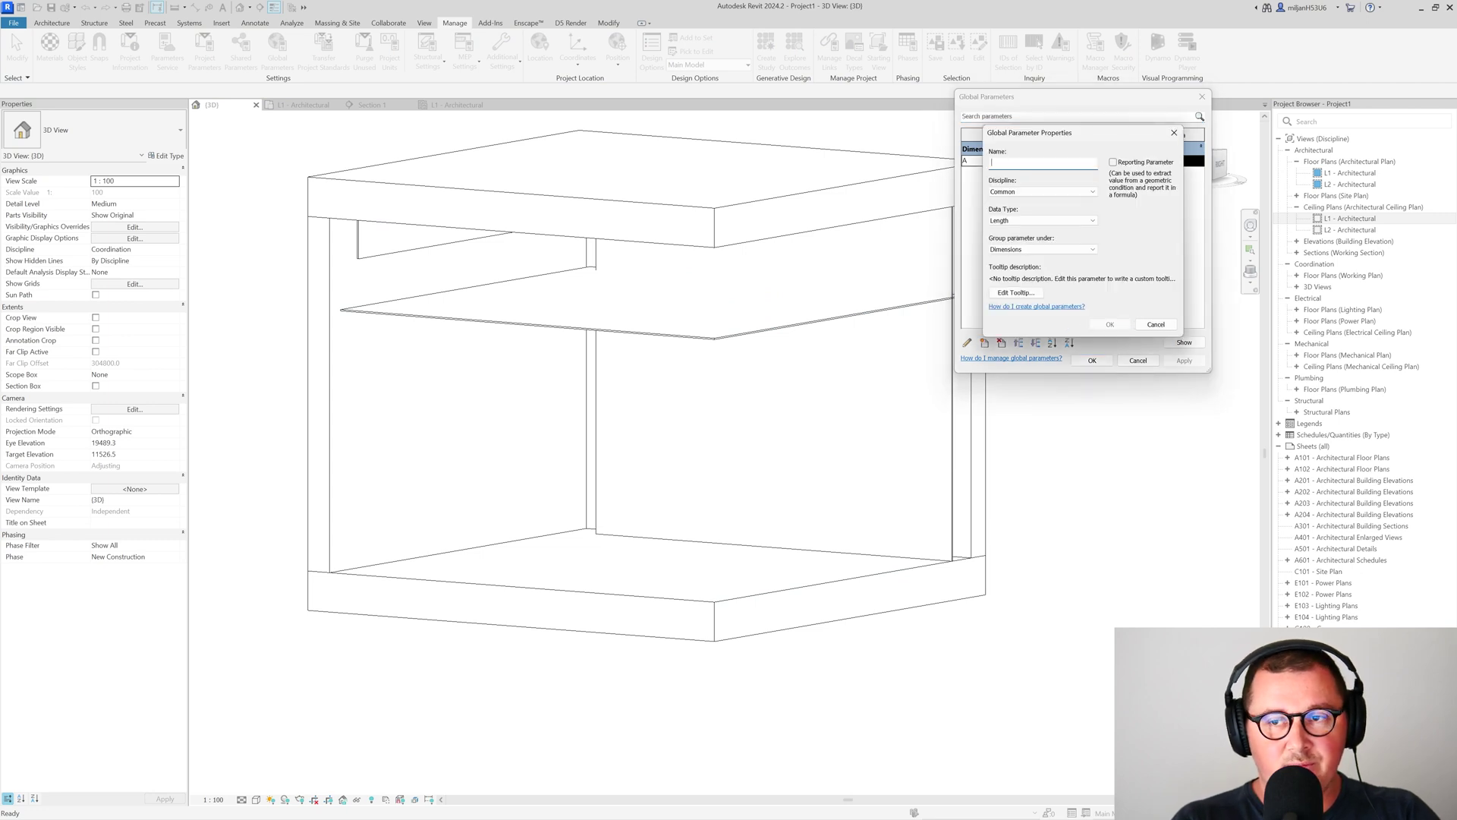
pyautogui.click(1111, 325)
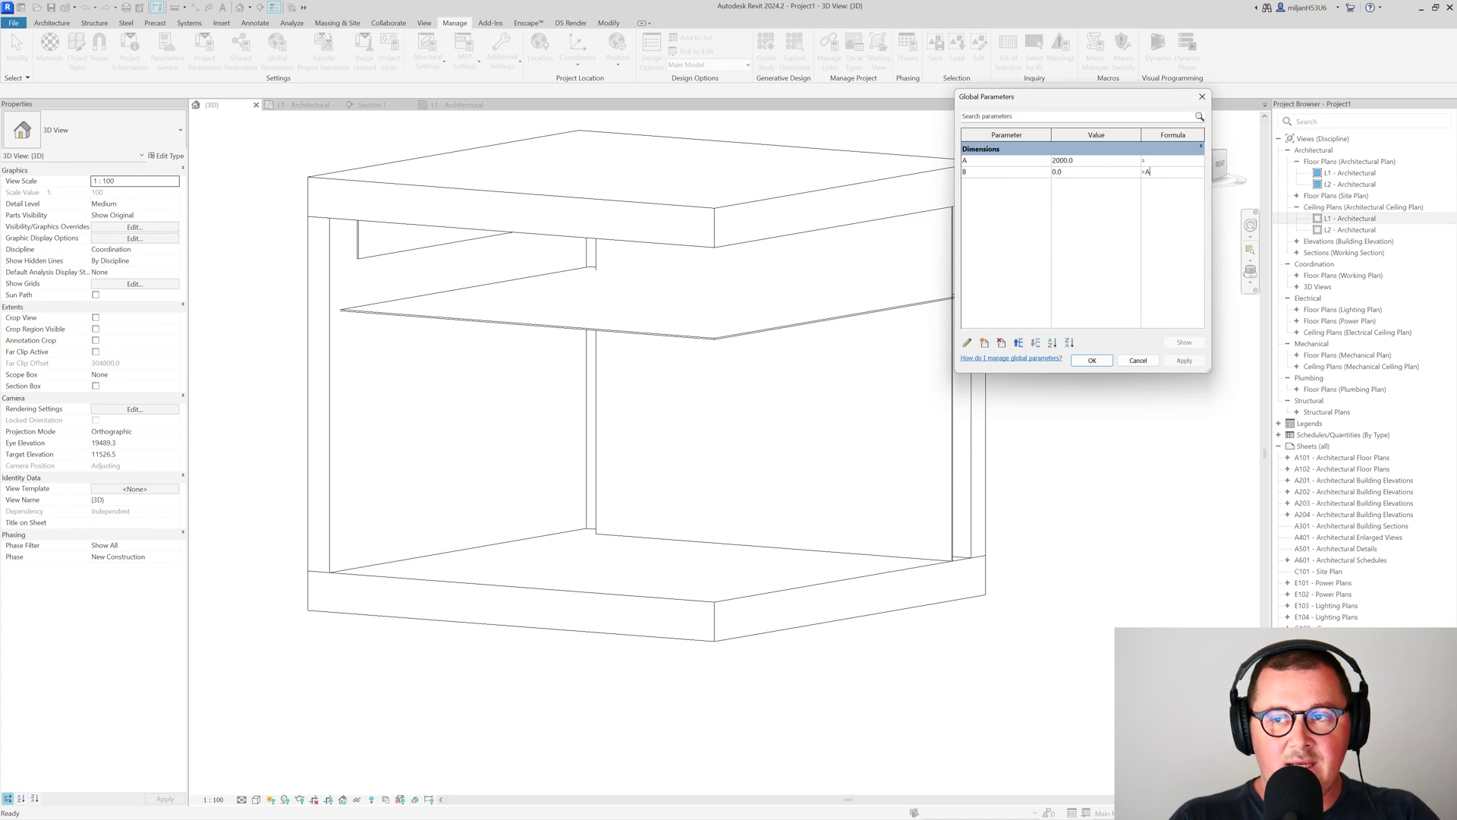
pyautogui.click(1097, 362)
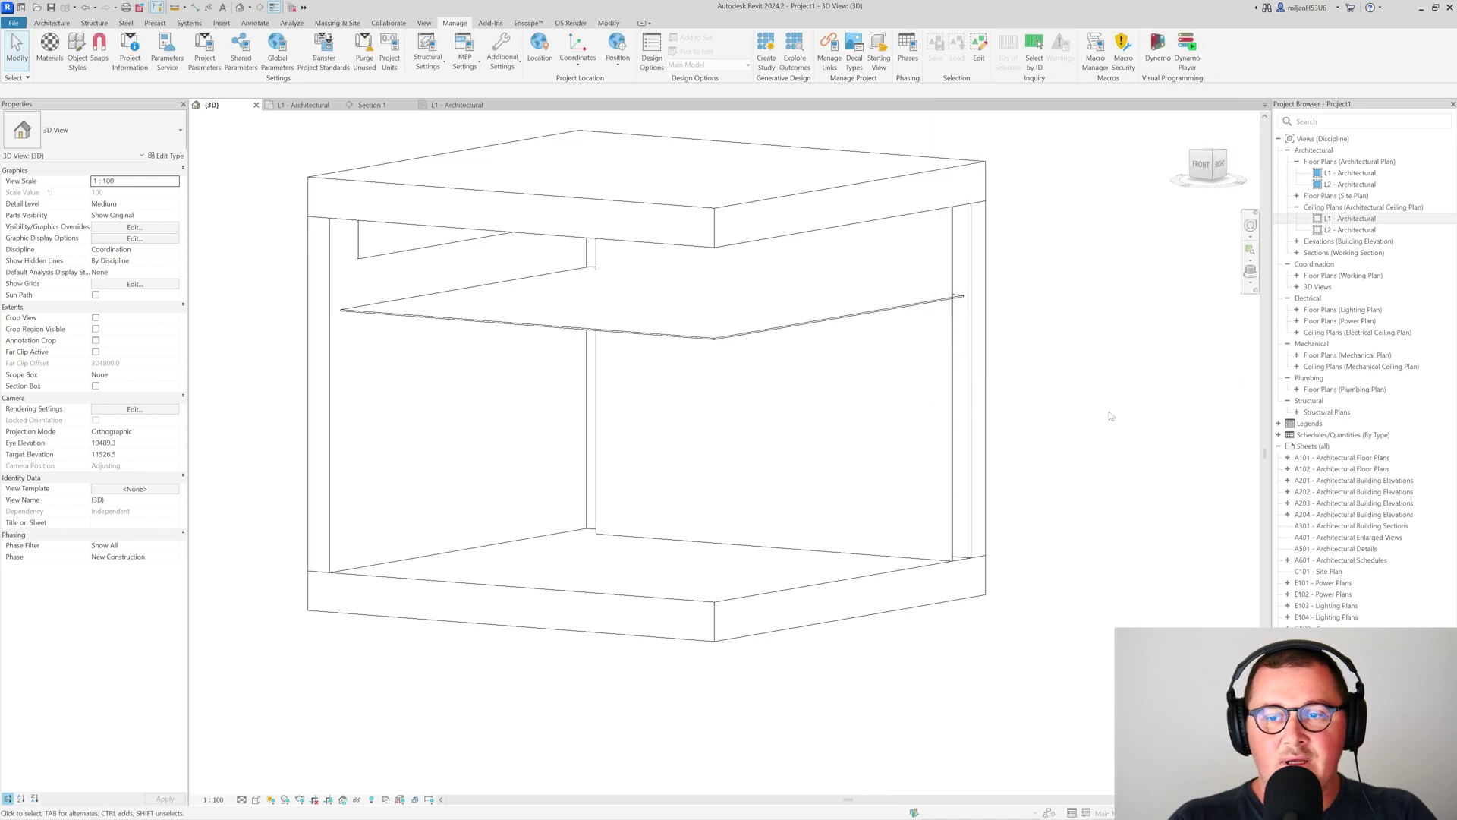
# Associate the Base Offset of both thin lining walls with global parameter B.
pyautogui.click(958, 480)
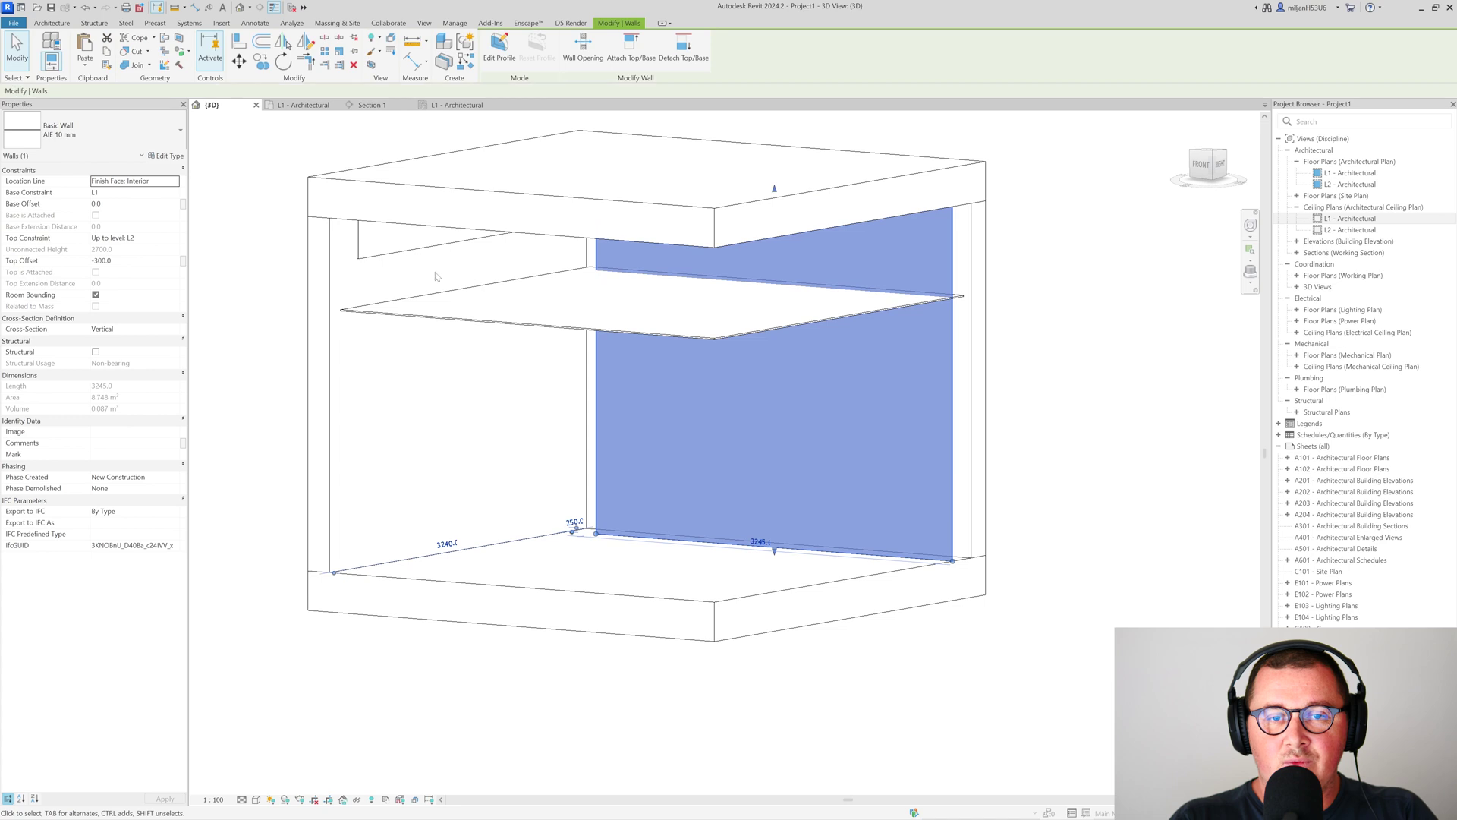
pyautogui.keyDown('ctrl'); pyautogui.click(372, 253); pyautogui.keyUp('ctrl')
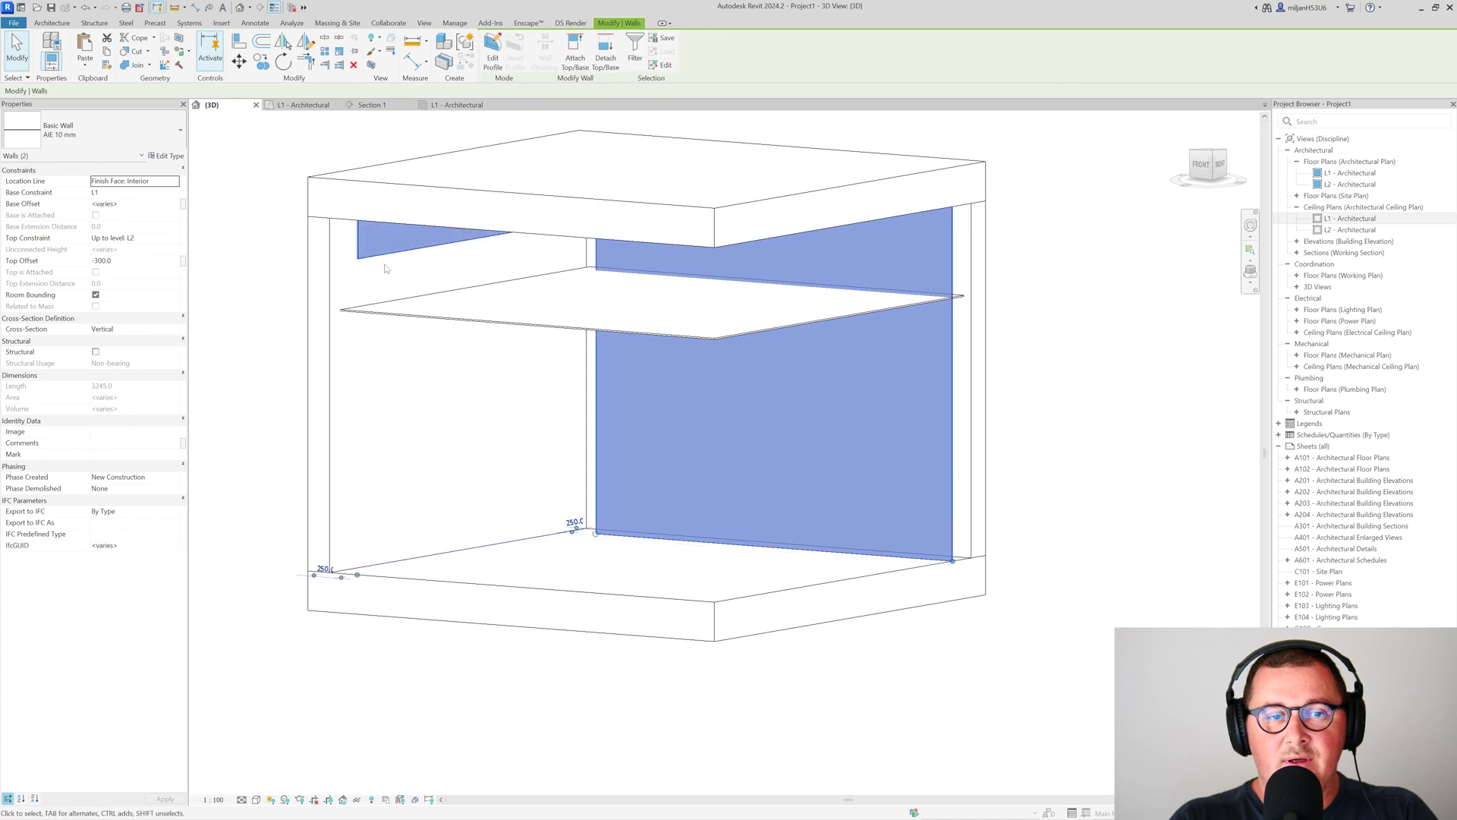
pyautogui.click(183, 206)
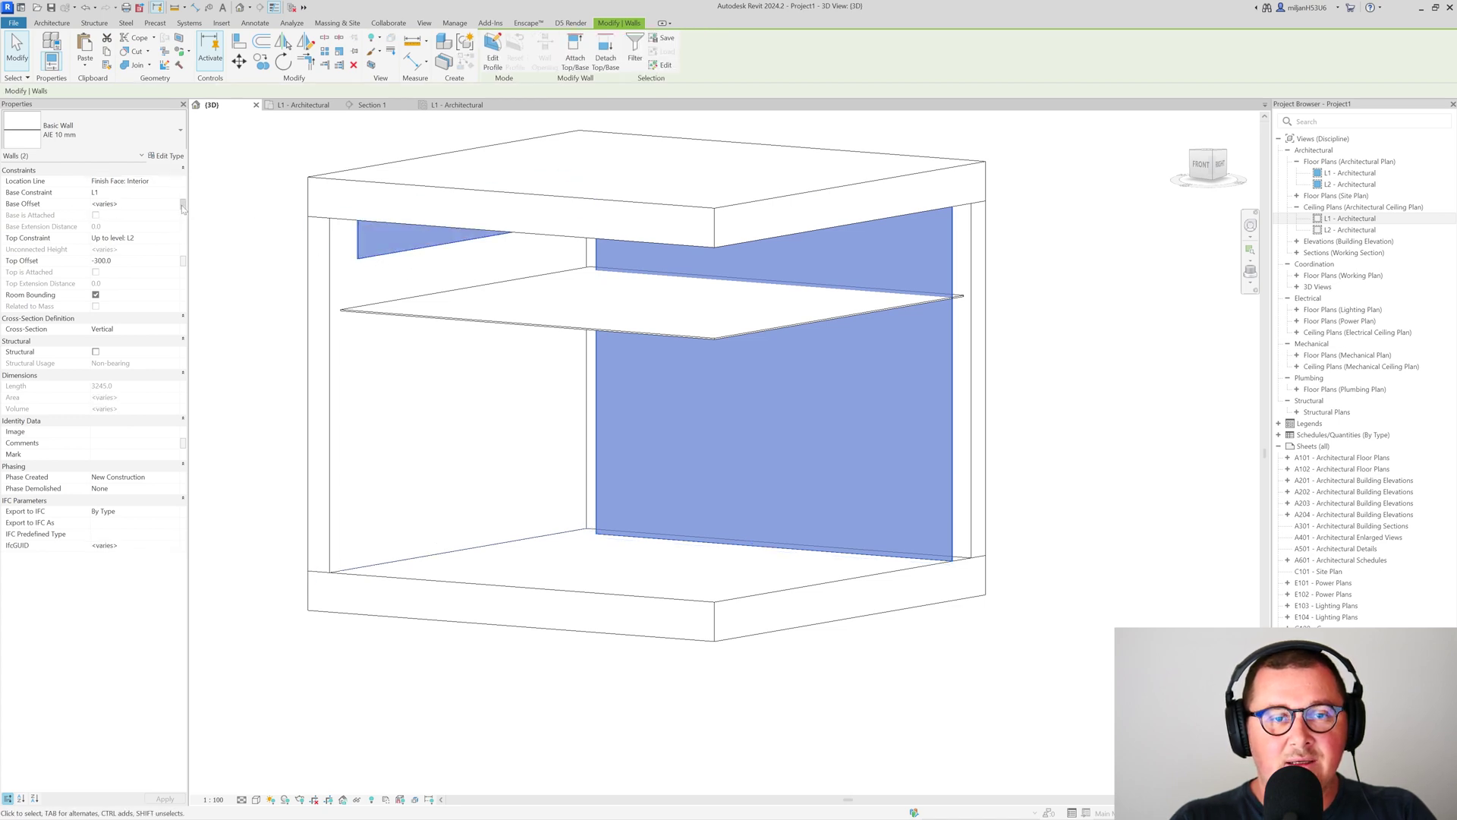
pyautogui.click(866, 215)
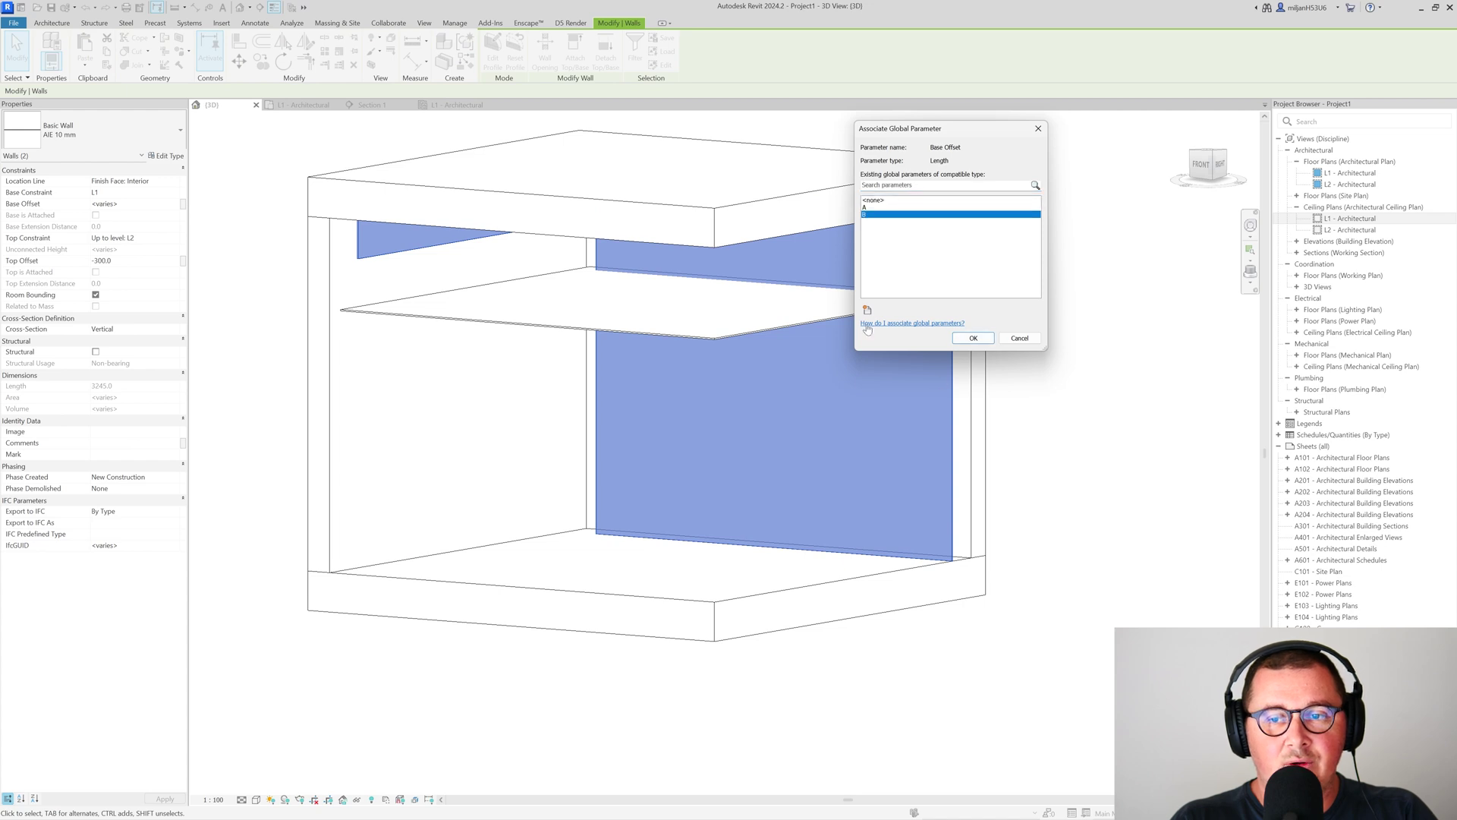
pyautogui.click(973, 338)
pyautogui.keyDown('shift'); pyautogui.moveTo(709, 381); pyautogui.dragTo(658, 368, button='middle'); pyautogui.keyUp('shift')
pyautogui.click(280, 240)
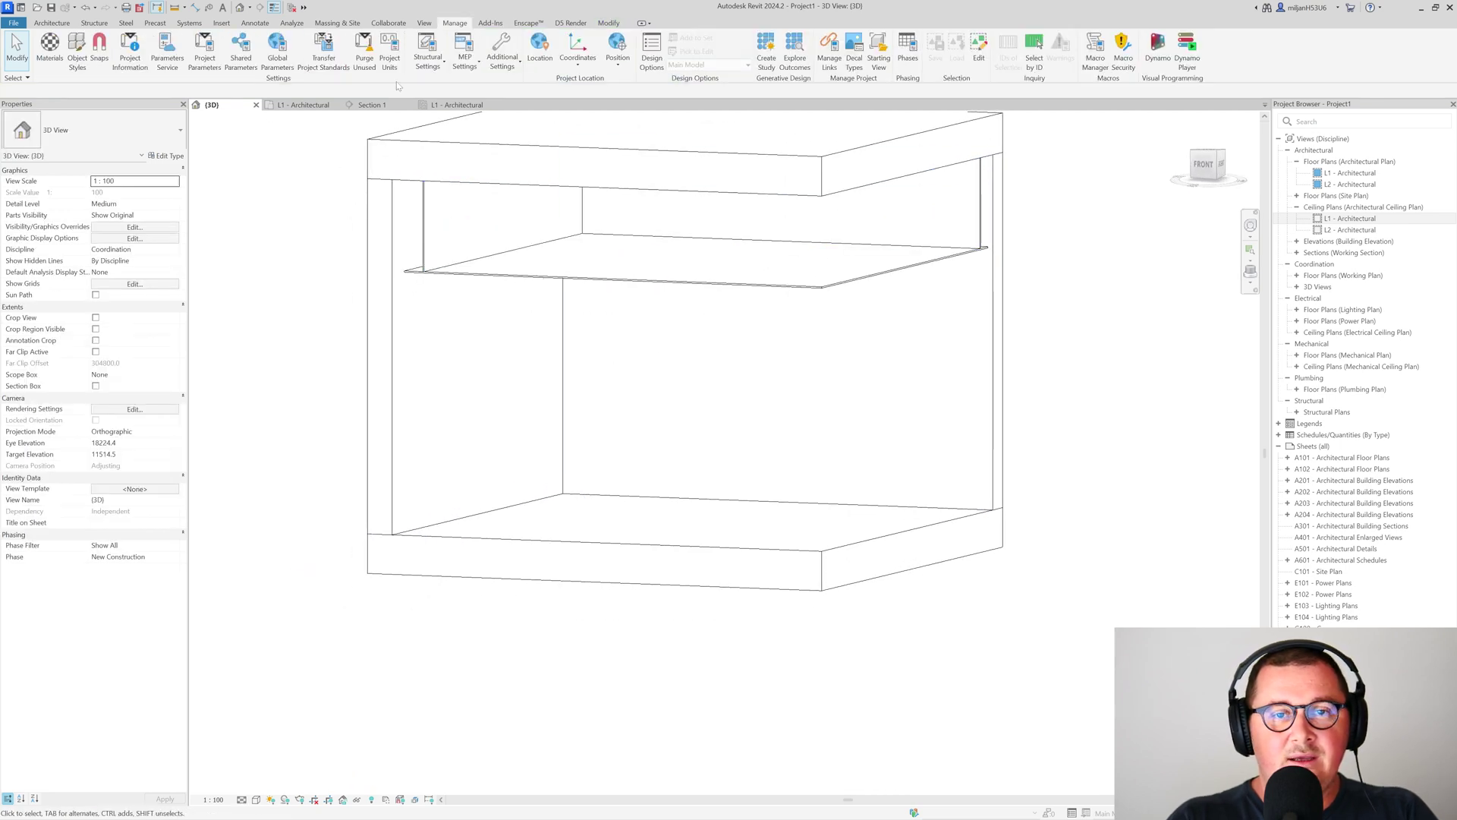
# Set global parameter A to 2400 mm so the ceiling and the lining walls adjust together.
pyautogui.click(278, 53)
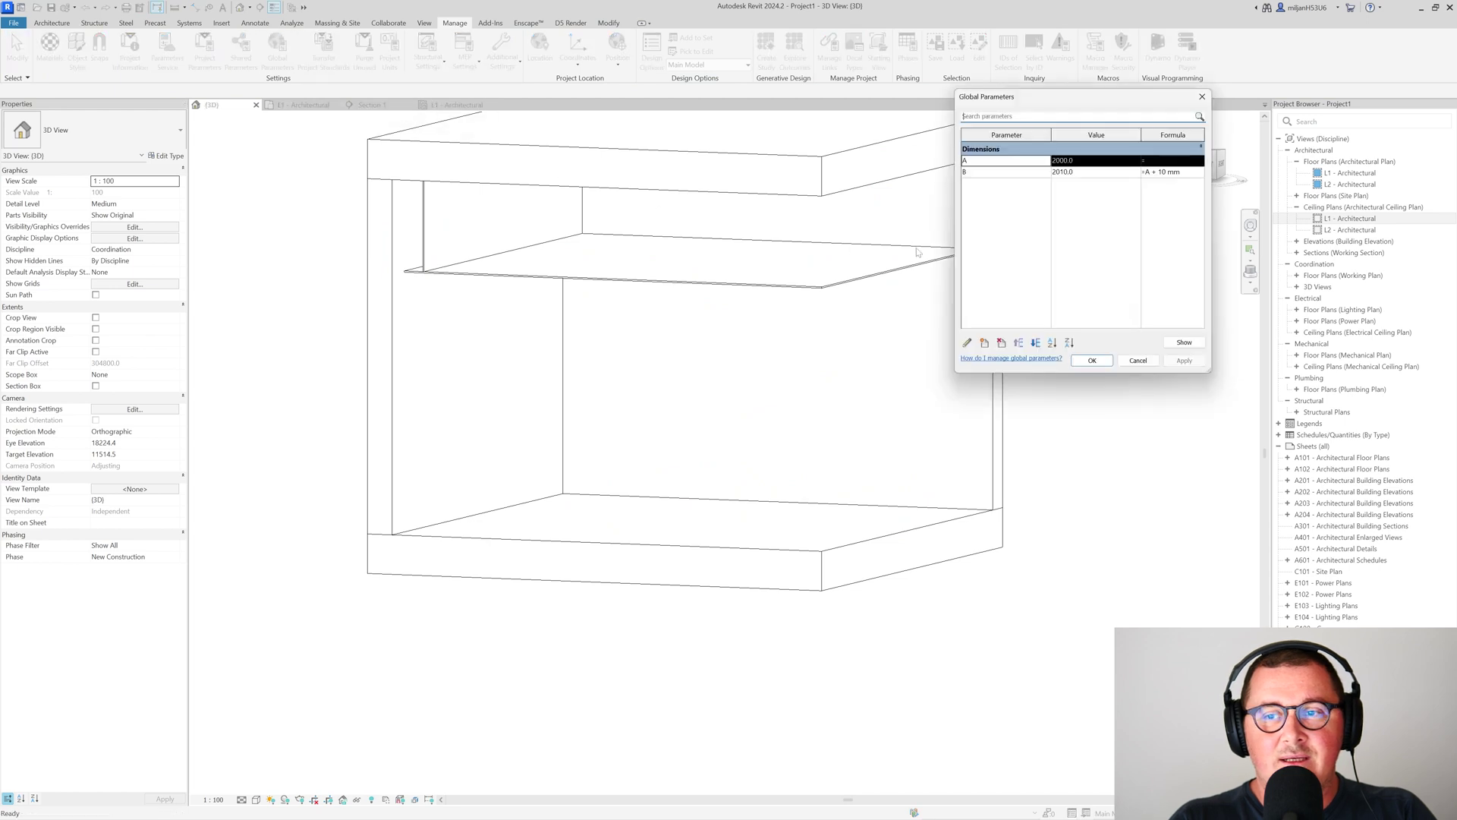
pyautogui.click(1093, 162)
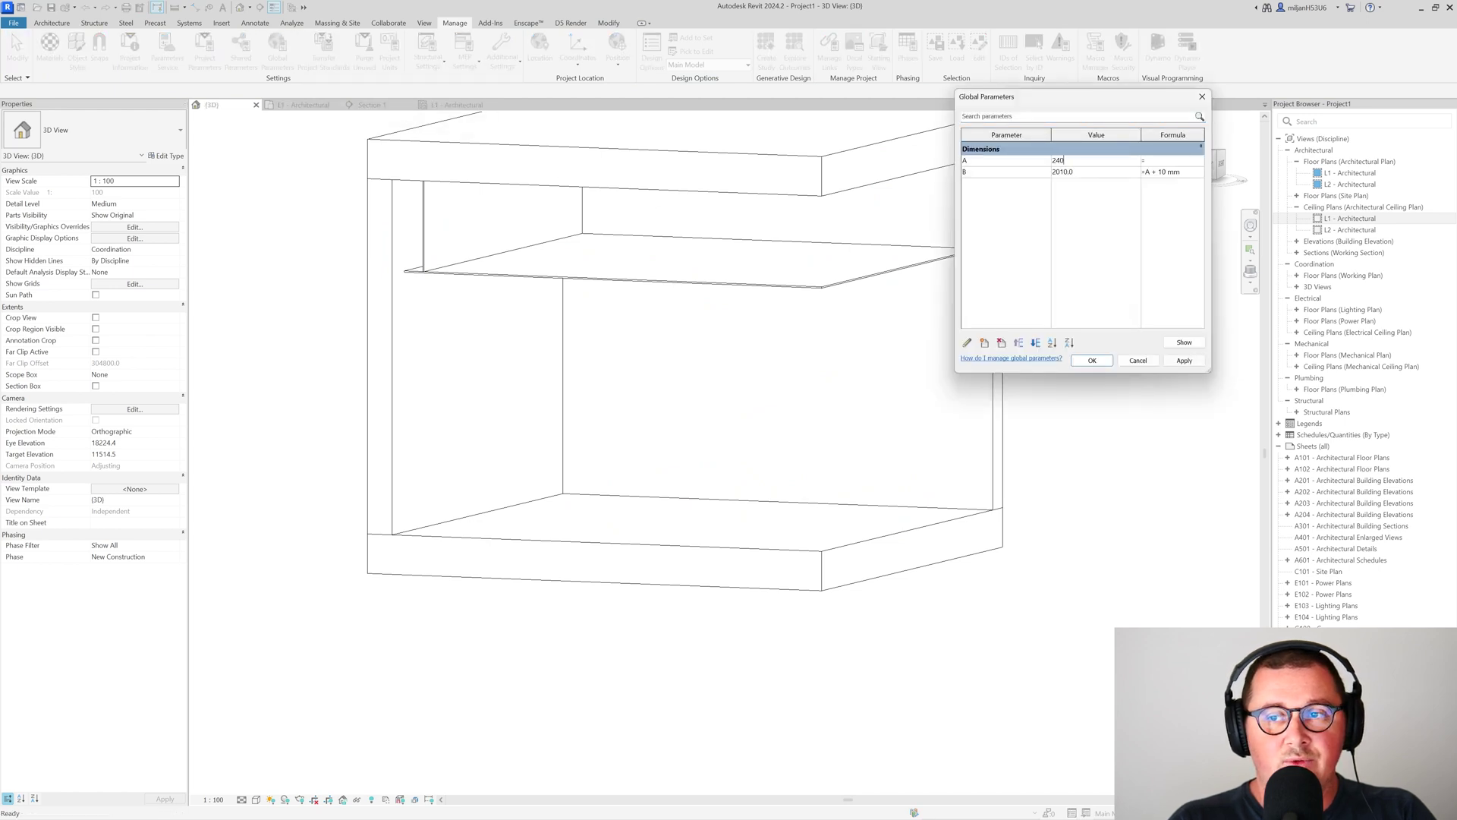
pyautogui.click(1186, 361)
pyautogui.click(1138, 361)
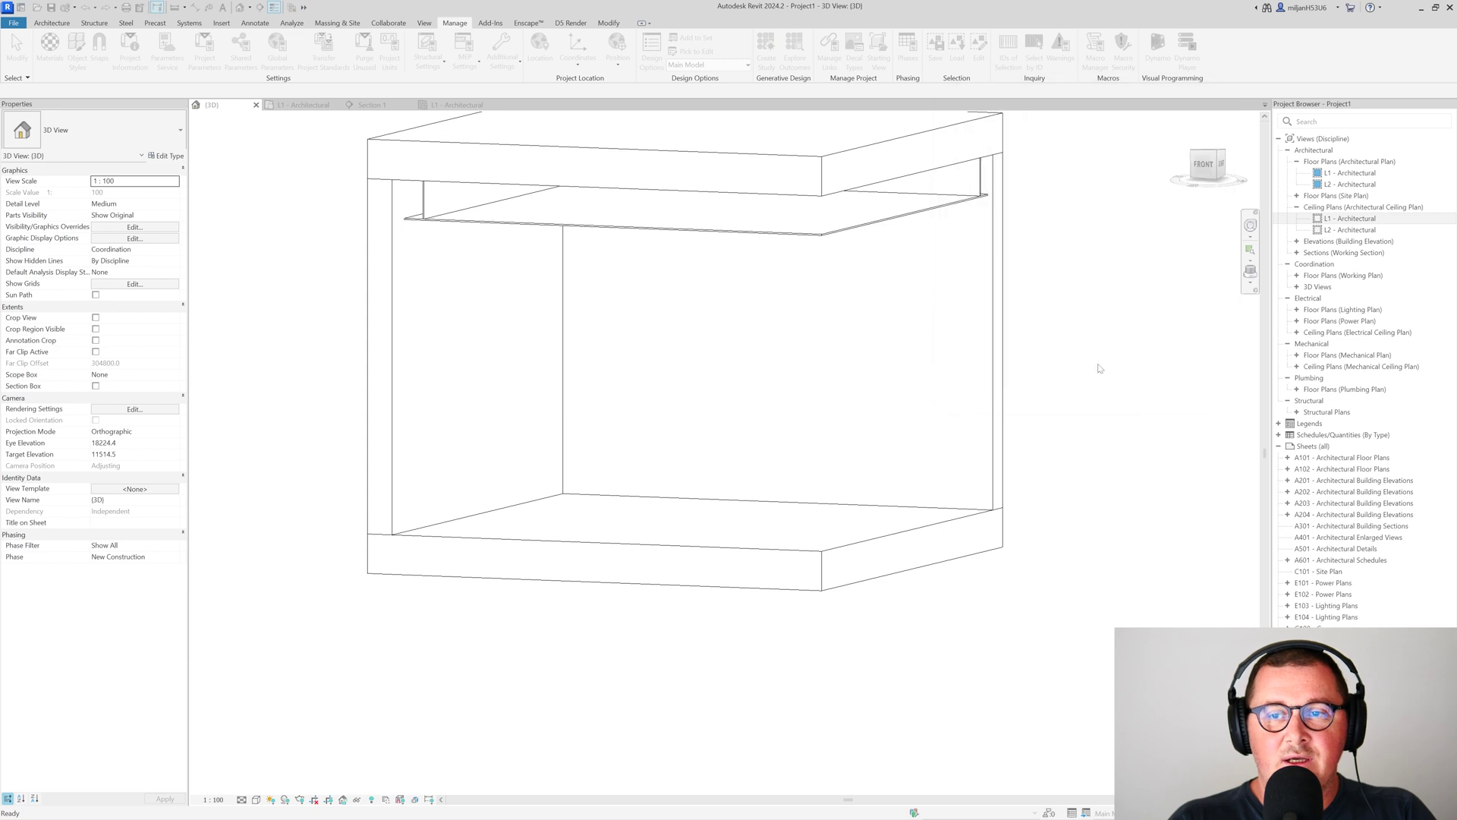
pyautogui.keyDown('shift'); pyautogui.moveTo(1100, 368); pyautogui.dragTo(608, 402, button='middle'); pyautogui.keyUp('shift')
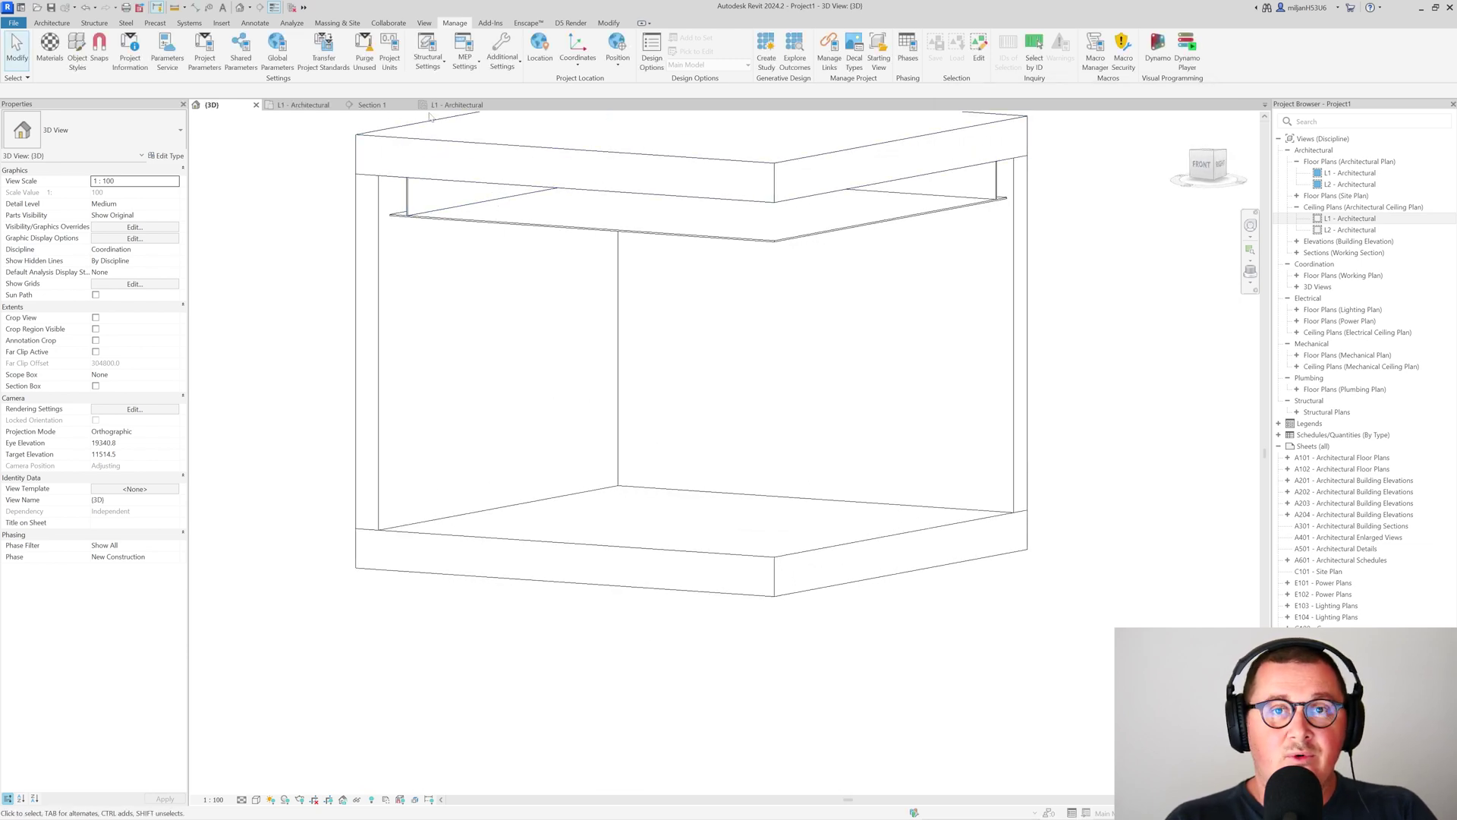
# In the L1 architectural ceiling plan, add an aligned dimension between the ceiling's left edge and the vertical lining wall.
pyautogui.click(451, 107)
pyautogui.moveTo(407, 497); pyautogui.dragTo(524, 414, button='middle')
pyautogui.click(459, 410)
pyautogui.scroll(3, 524, 470)
pyautogui.press('Escape')
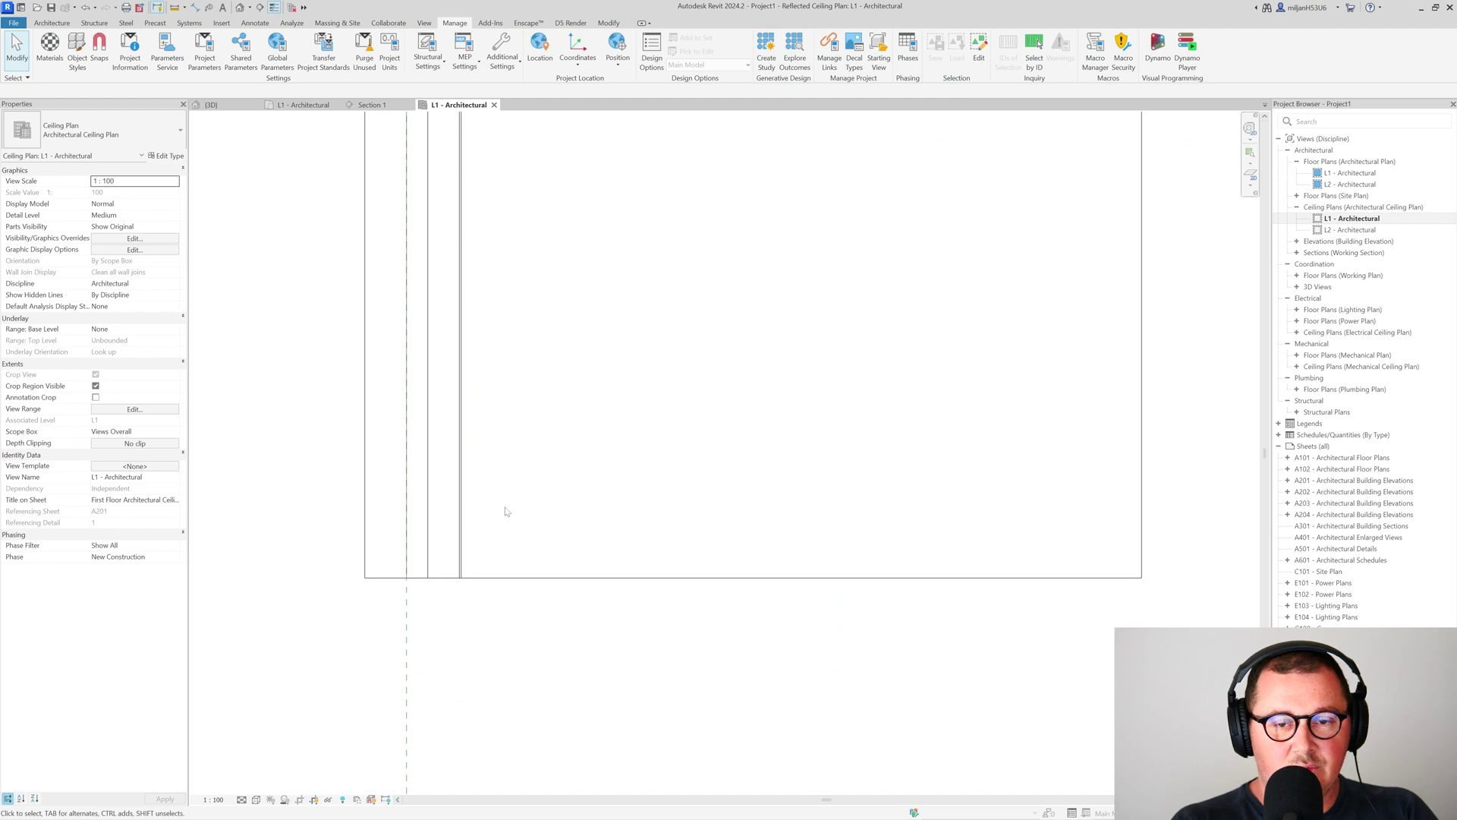
pyautogui.press('d')
pyautogui.press('i')
pyautogui.scroll(2, 438, 551)
pyautogui.click(420, 562)
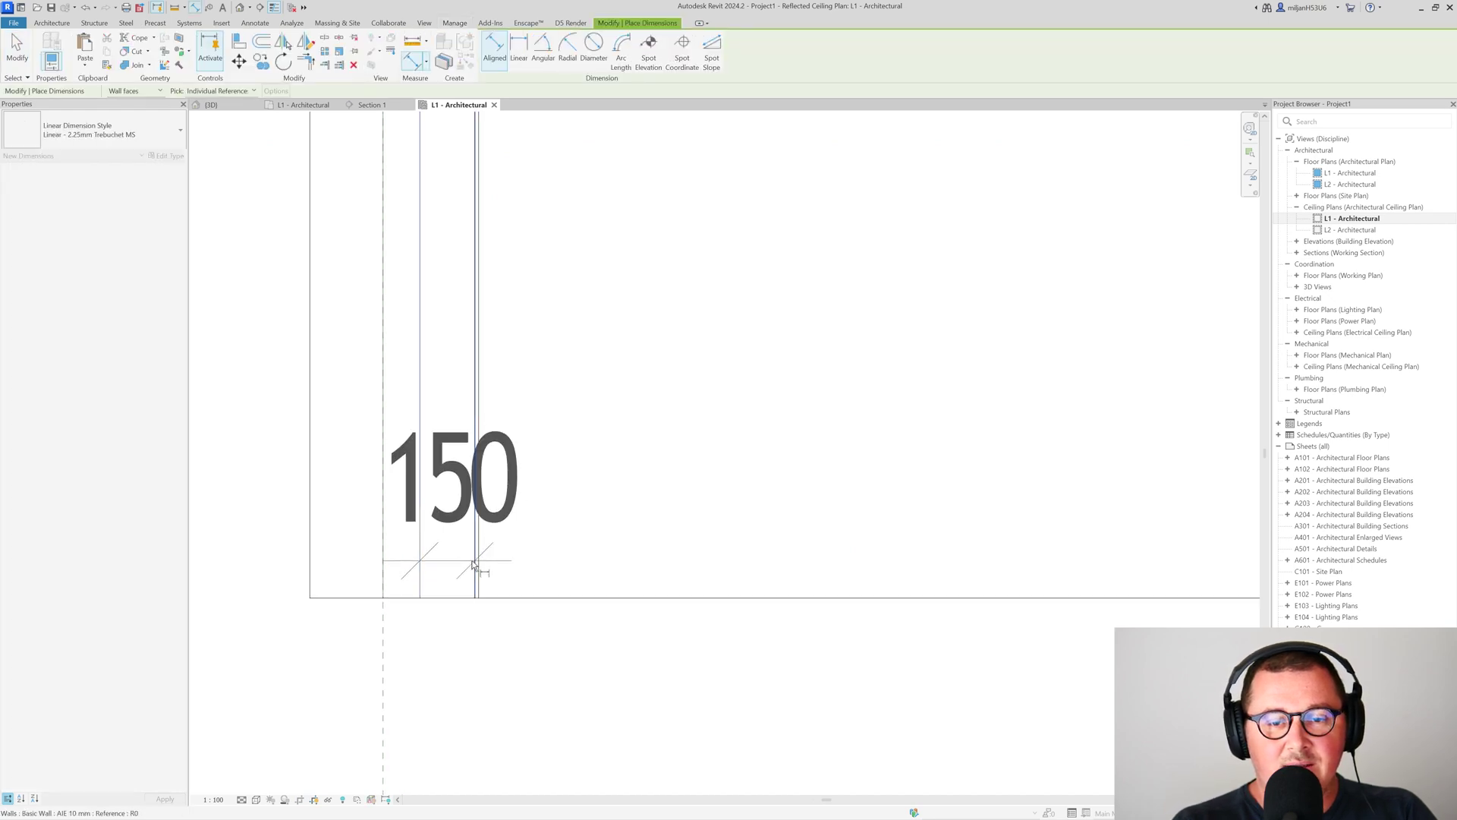
pyautogui.scroll(-3, 473, 563)
pyautogui.click(493, 651)
pyautogui.scroll(-2, 504, 653)
# Add an aligned dimension between the ceiling's upper edge and the horizontal lining wall, placed outside the room on the right.
pyautogui.scroll(3, 578, 313)
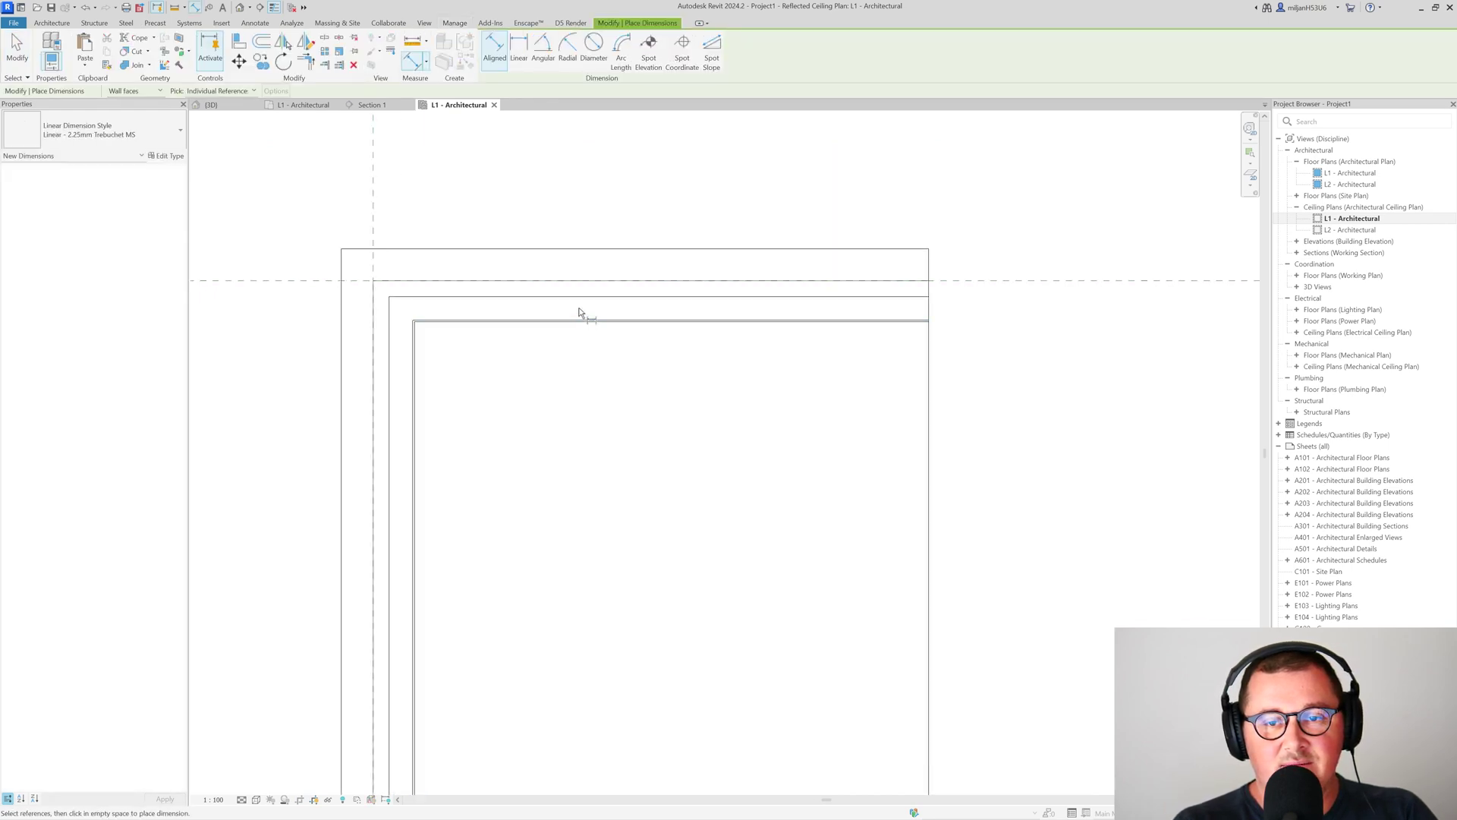
pyautogui.click(574, 301)
pyautogui.click(576, 318)
pyautogui.scroll(-2, 576, 317)
pyautogui.click(889, 348)
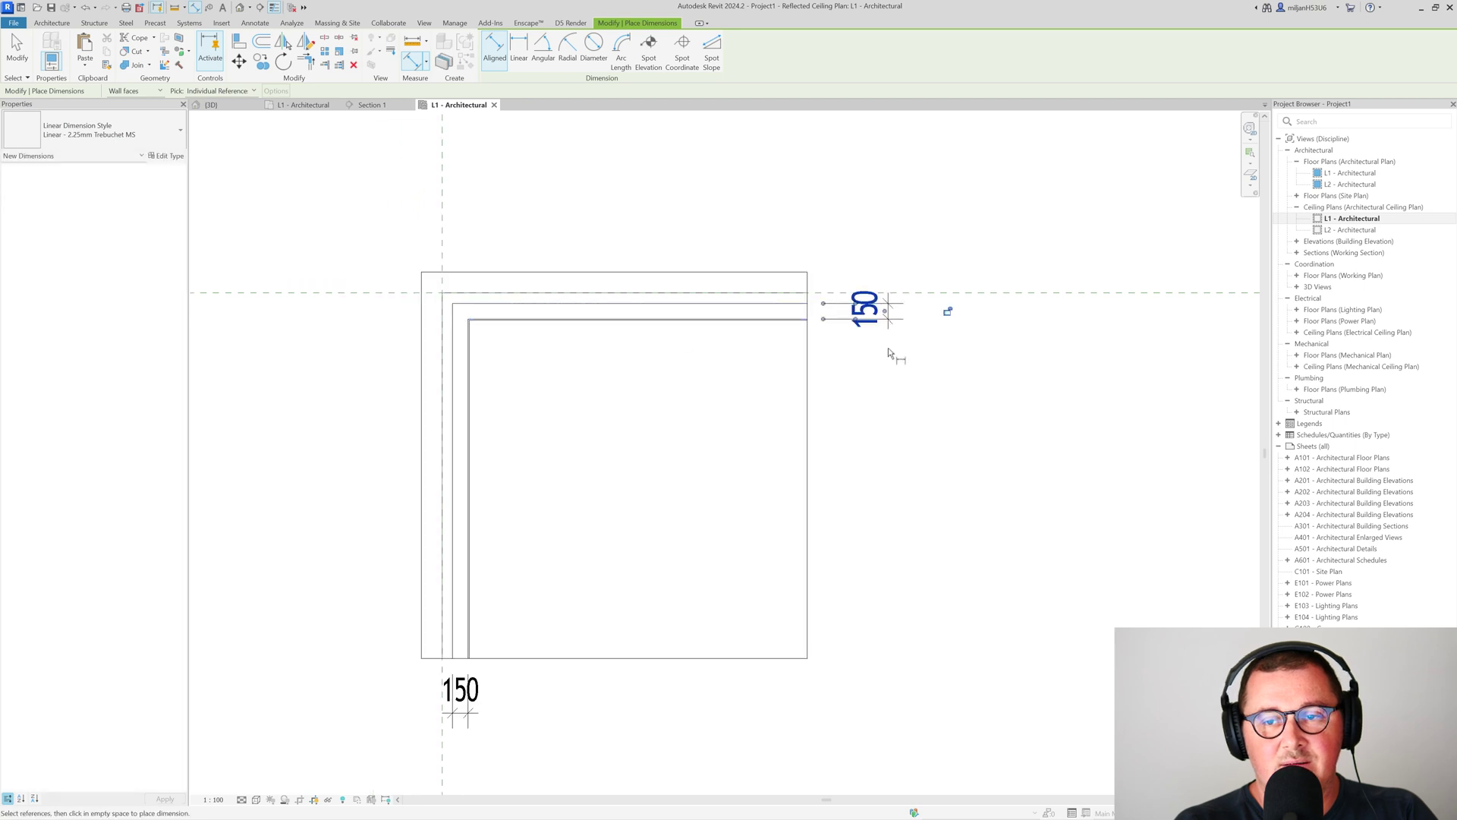
pyautogui.moveTo(888, 348); pyautogui.dragTo(883, 283, button='middle')
pyautogui.press('Escape')
pyautogui.press('Escape')
# Set the distance between the ceiling's upper edge and the horizontal lining wall to 80 mm and lock that dimension.
pyautogui.click(733, 255)
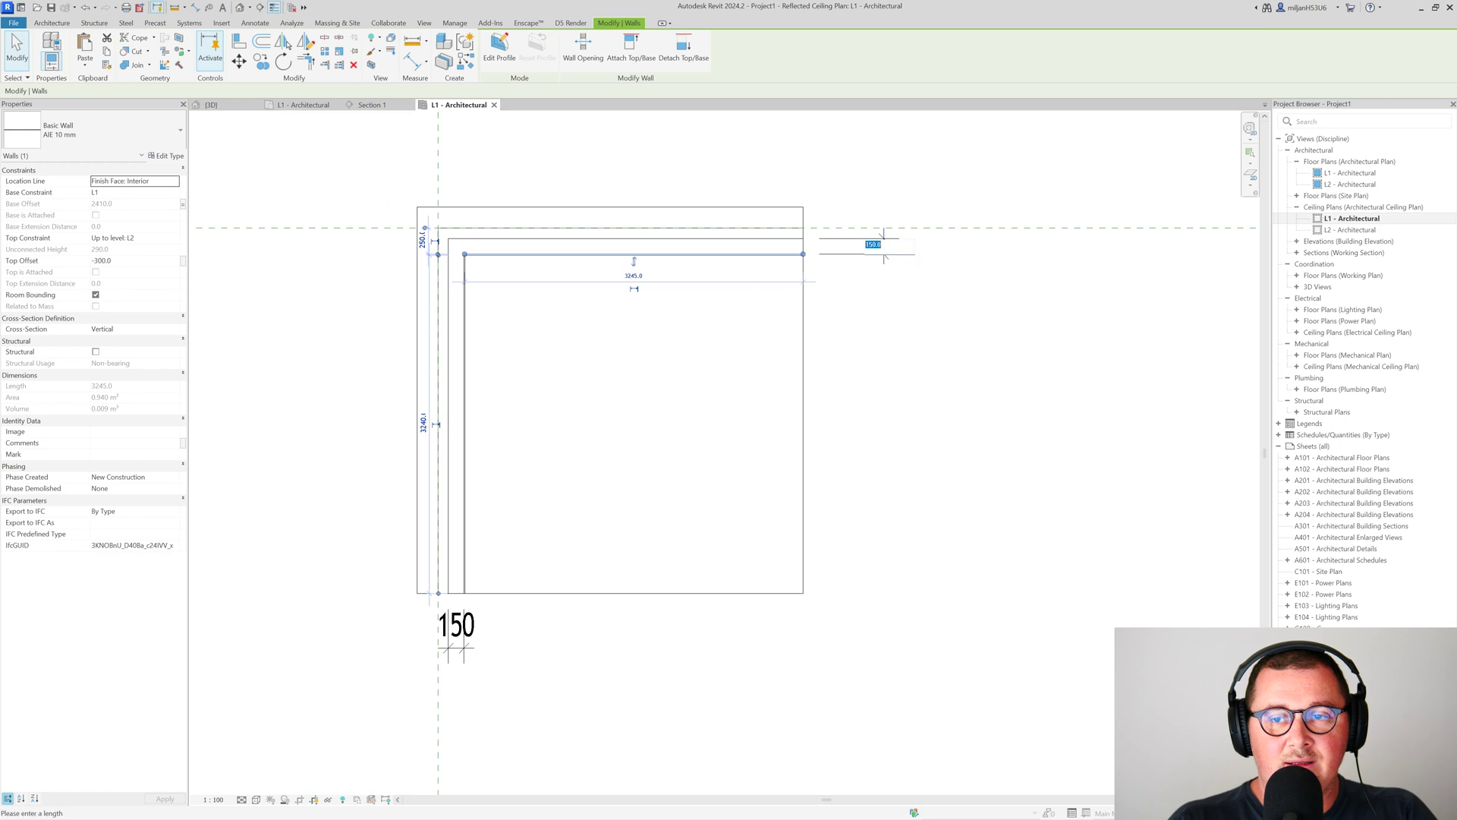
pyautogui.press('Return')
pyautogui.press('Escape')
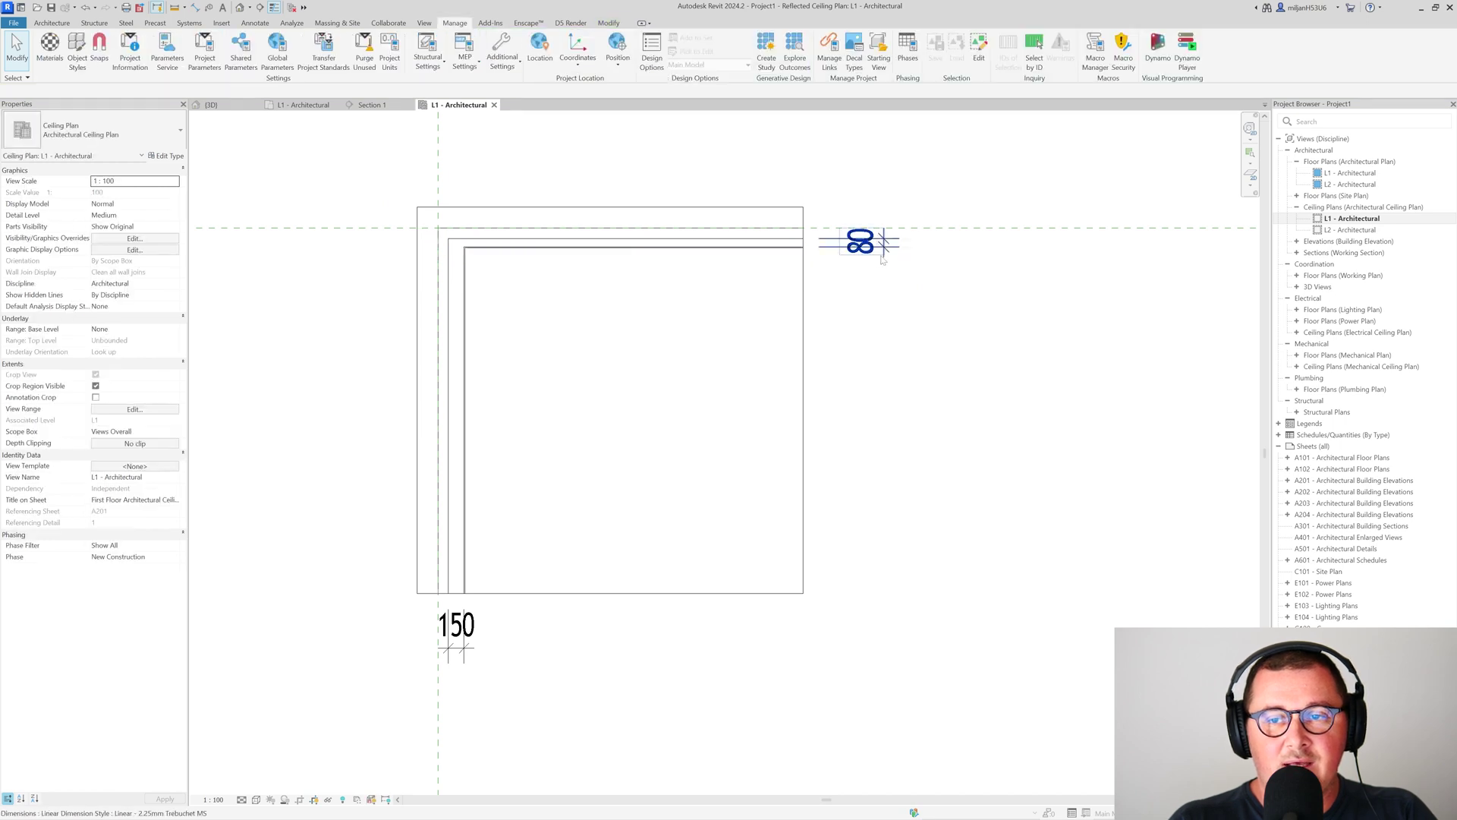
pyautogui.click(731, 239)
pyautogui.click(878, 198)
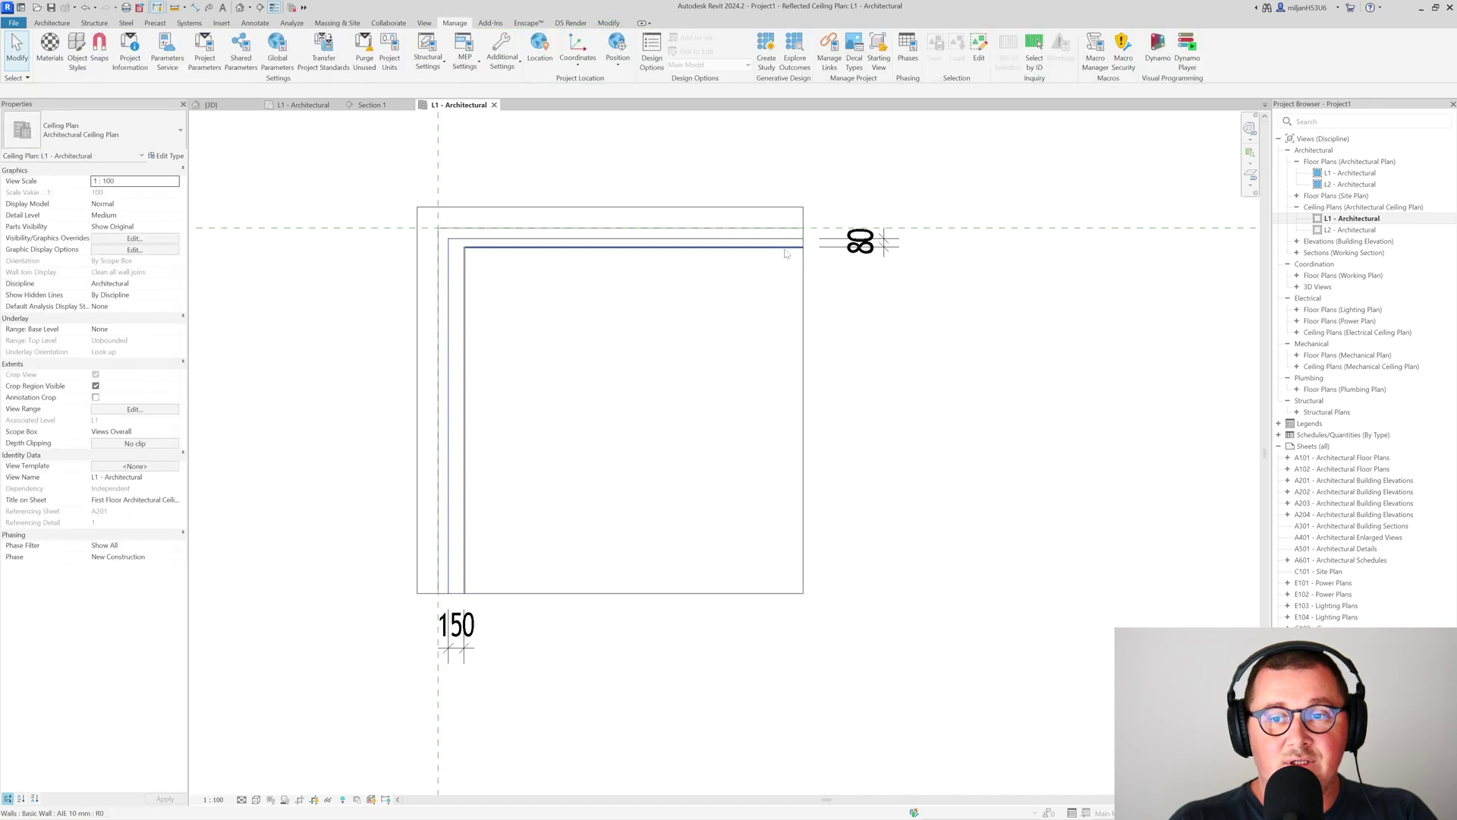
# Edit the ceiling's boundary by moving its upper edge inward into the room, and finish the sketch.
pyautogui.click(782, 241)
pyautogui.click(501, 53)
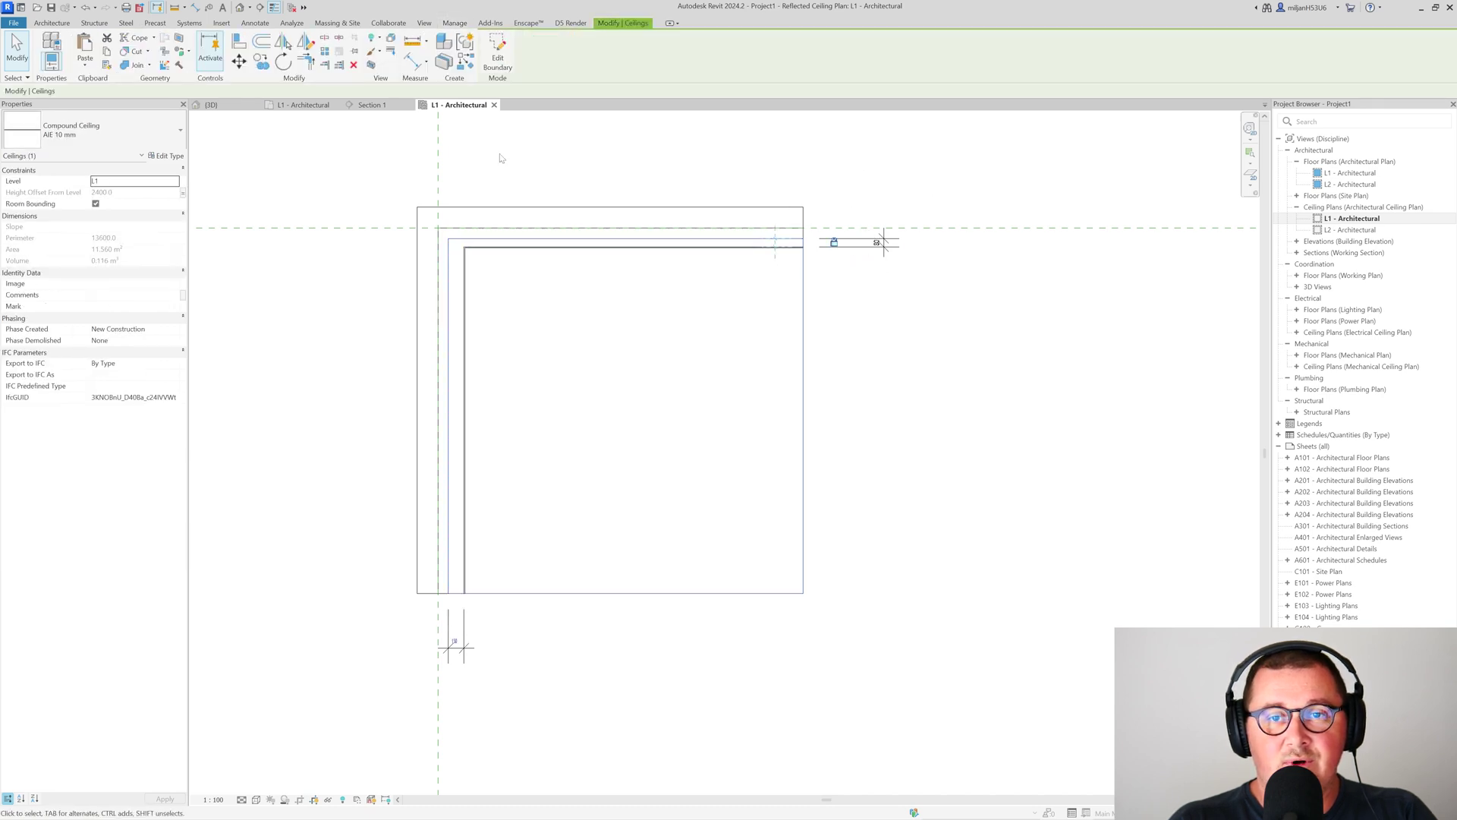
pyautogui.click(585, 239)
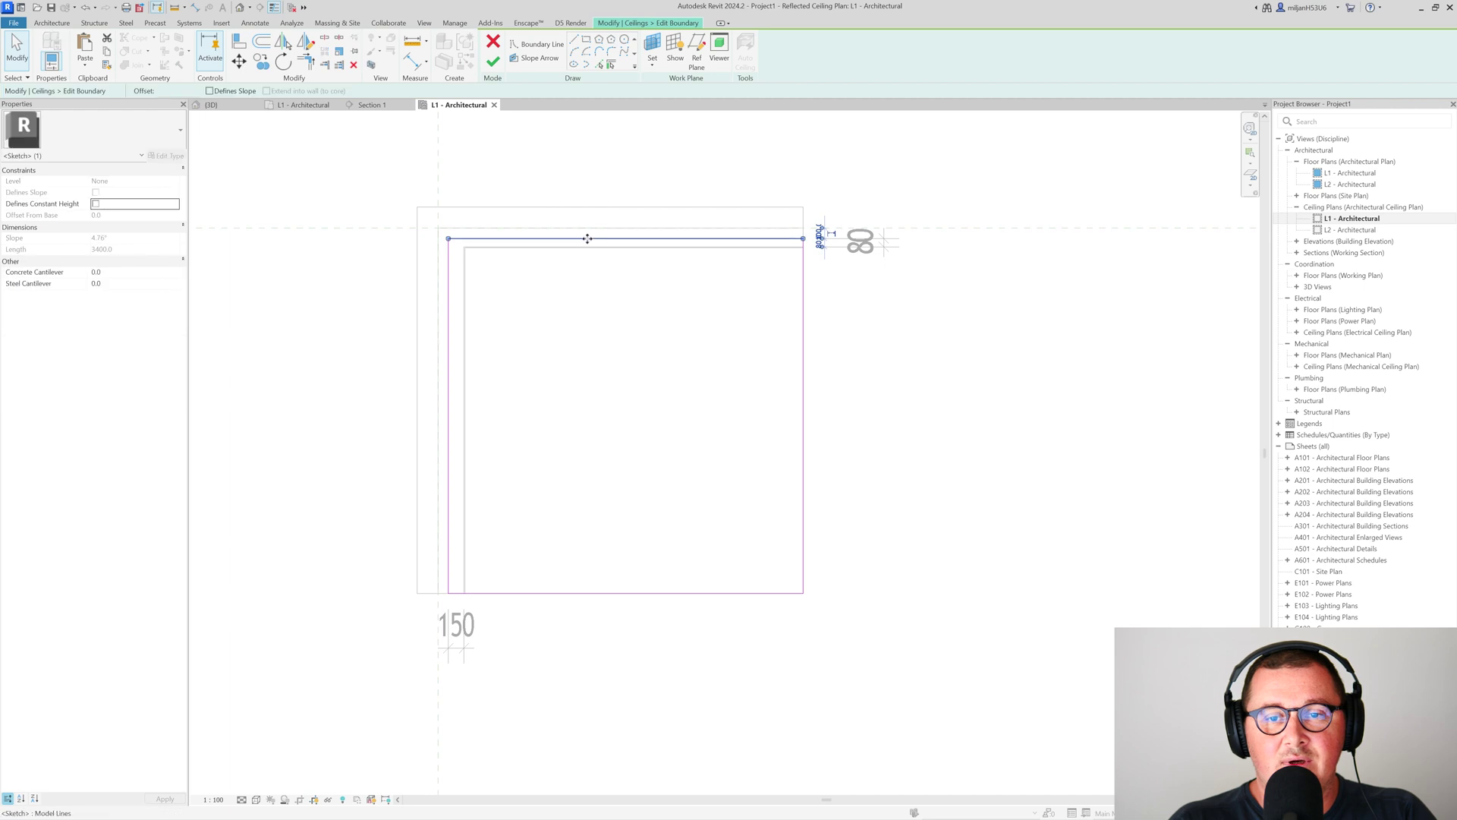
pyautogui.moveTo(585, 239); pyautogui.dragTo(590, 294)
pyautogui.click(495, 62)
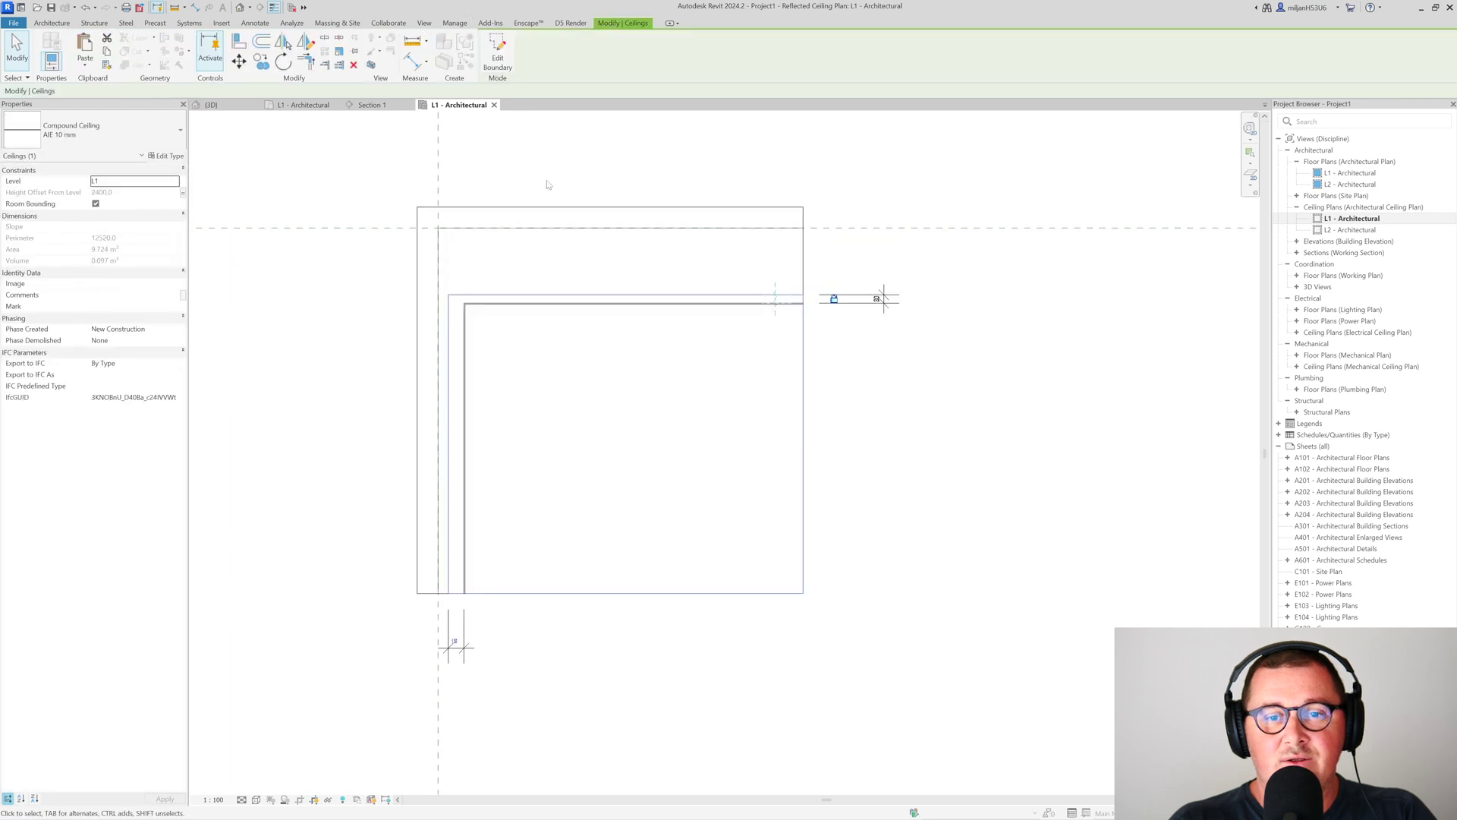
pyautogui.click(550, 184)
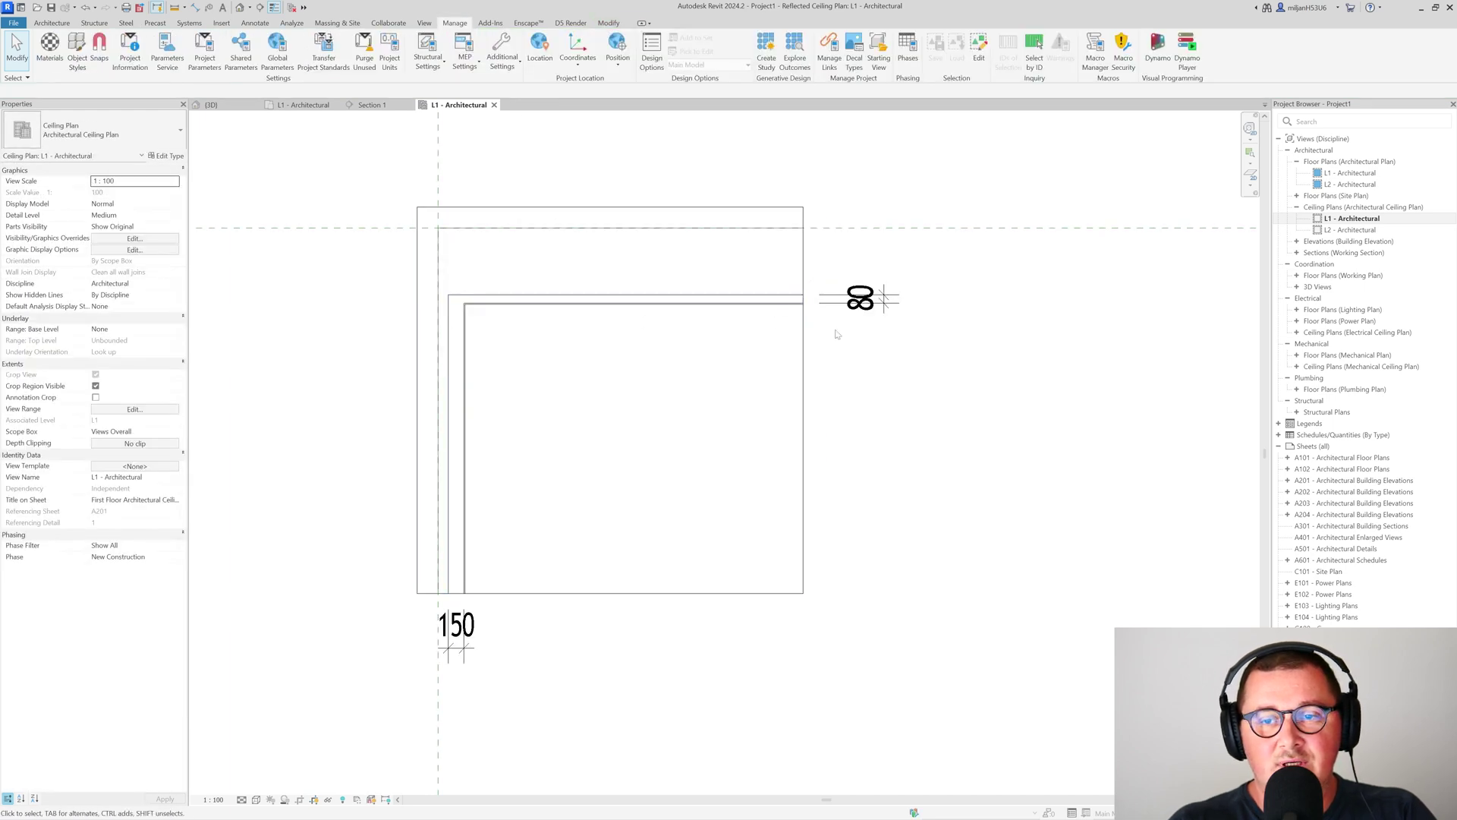
# Set the distance between the ceiling's left edge and the vertical lining wall to 80 mm and lock that dimension.
pyautogui.moveTo(656, 393); pyautogui.dragTo(679, 298, button='middle')
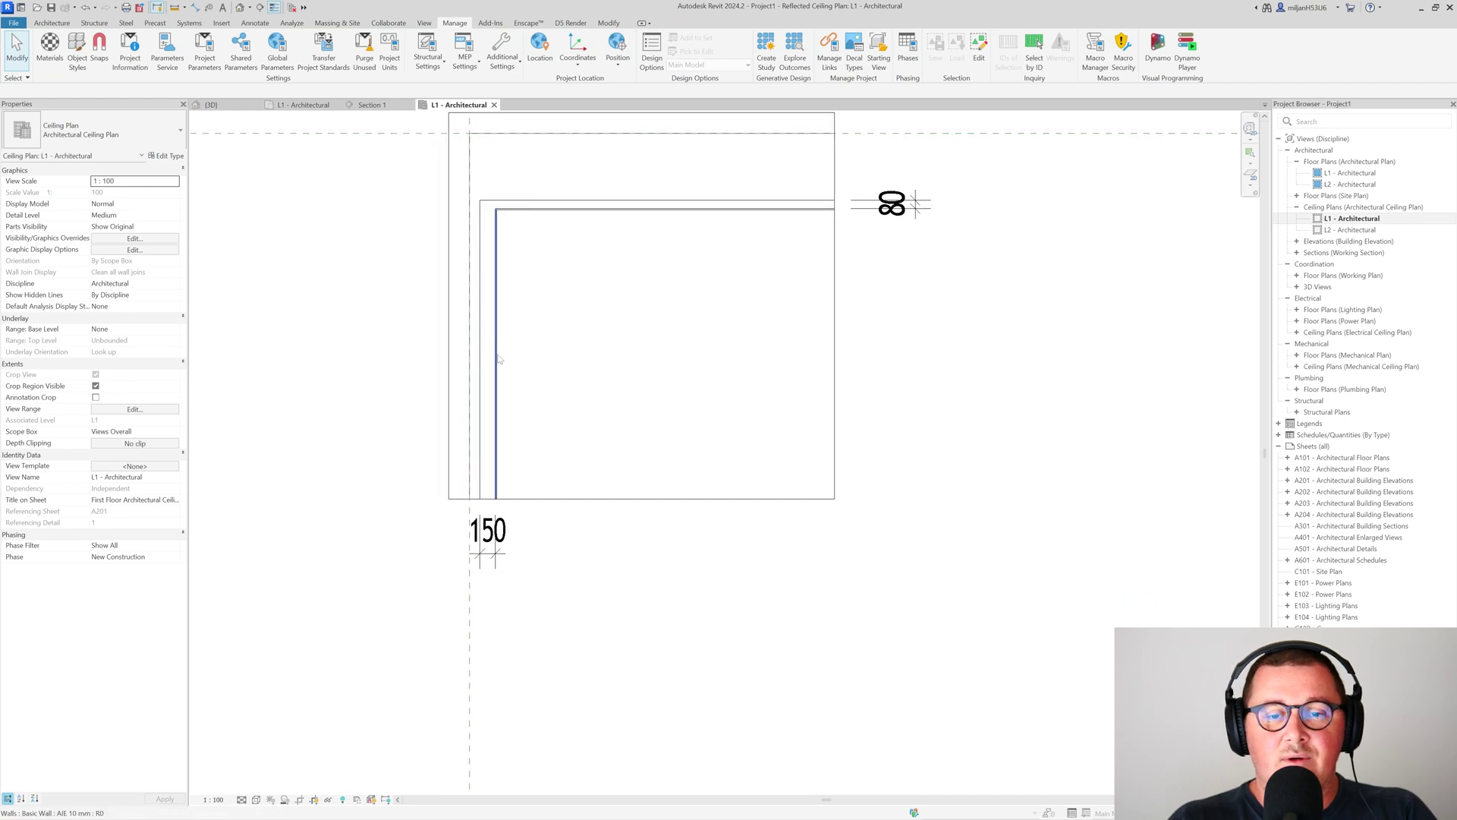
pyautogui.click(497, 484)
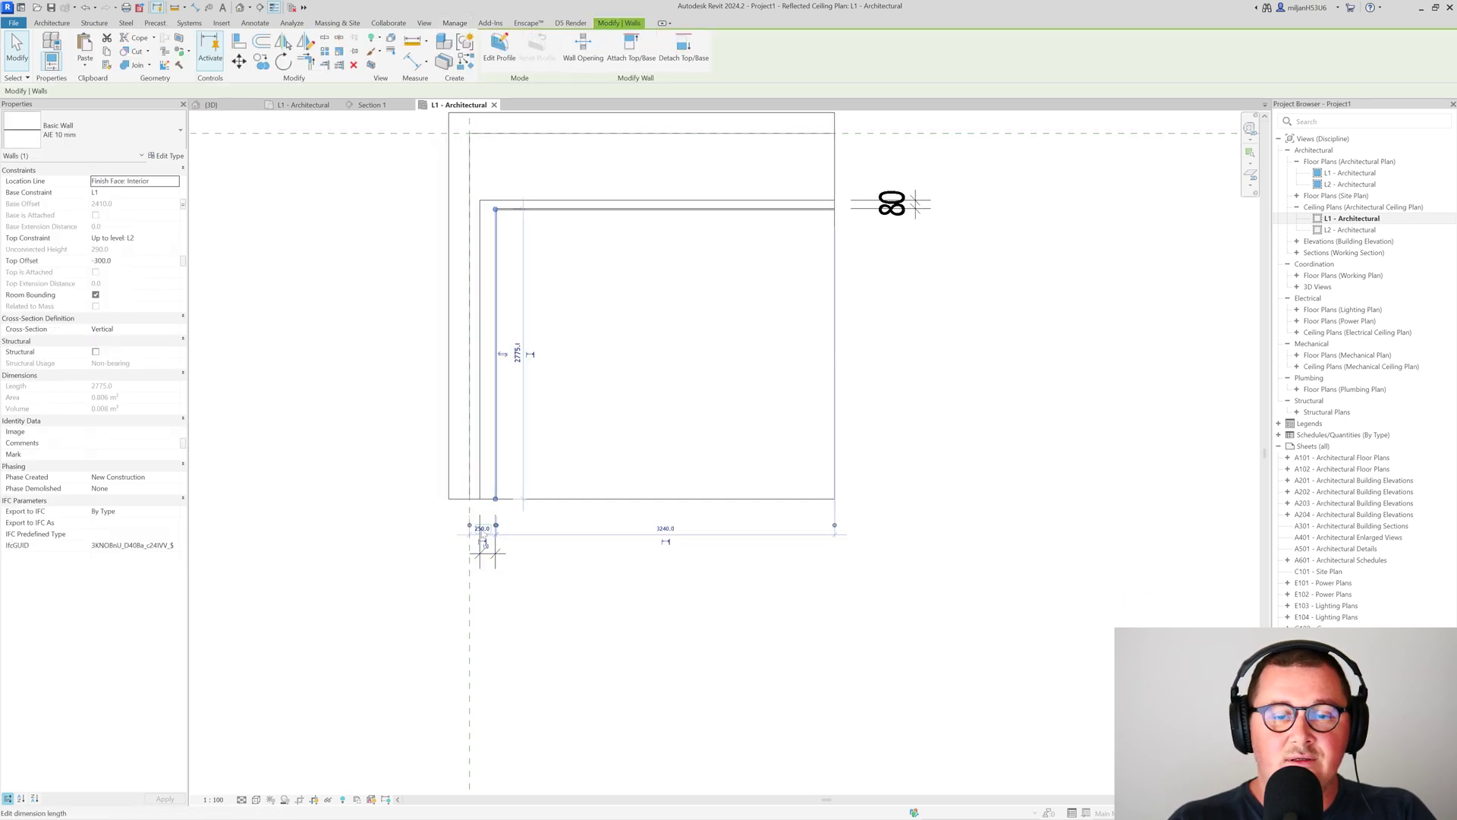
pyautogui.scroll(5, 486, 535)
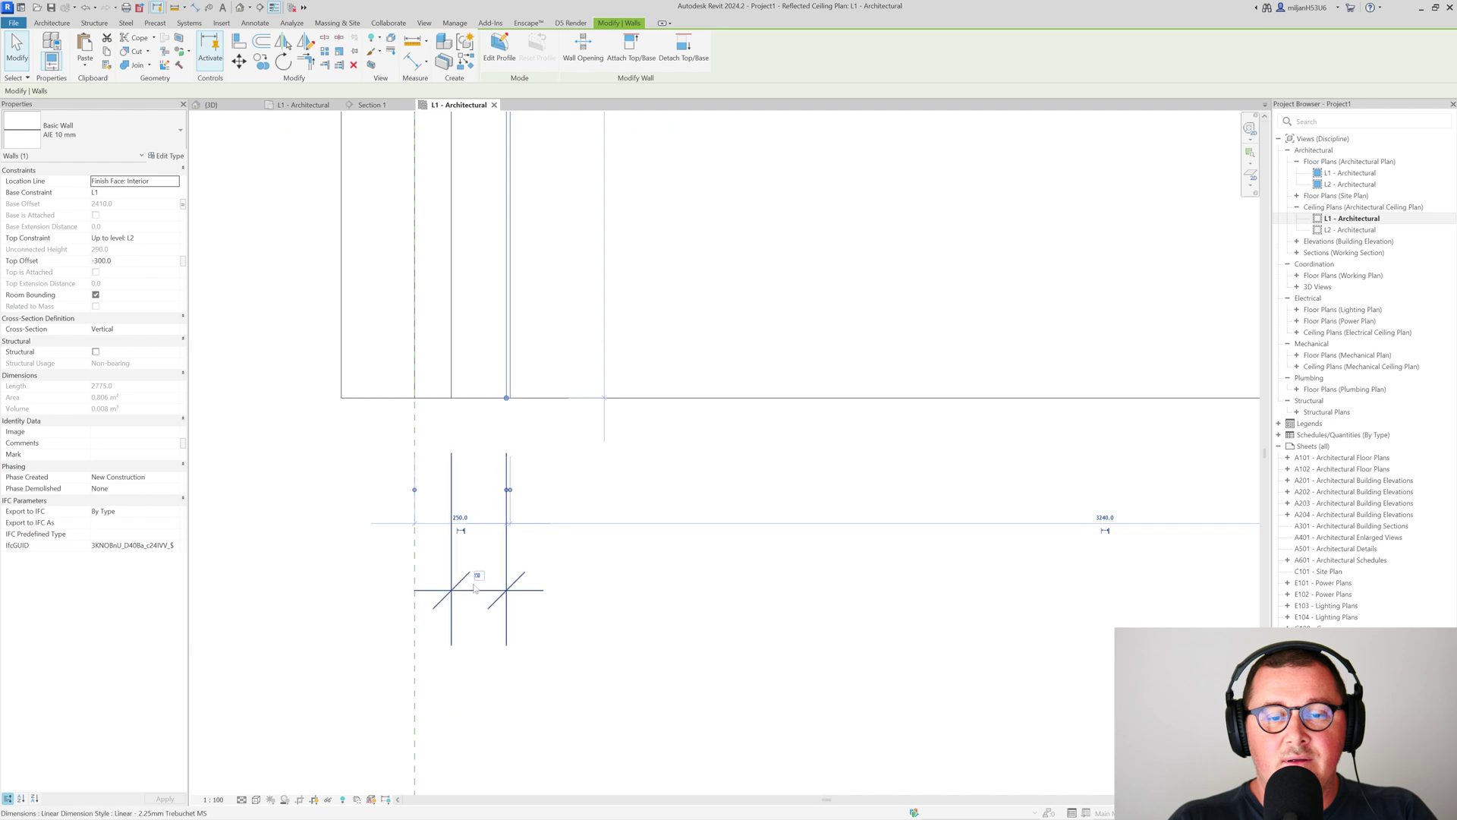
pyautogui.click(477, 575)
pyautogui.press('Return')
pyautogui.click(575, 596)
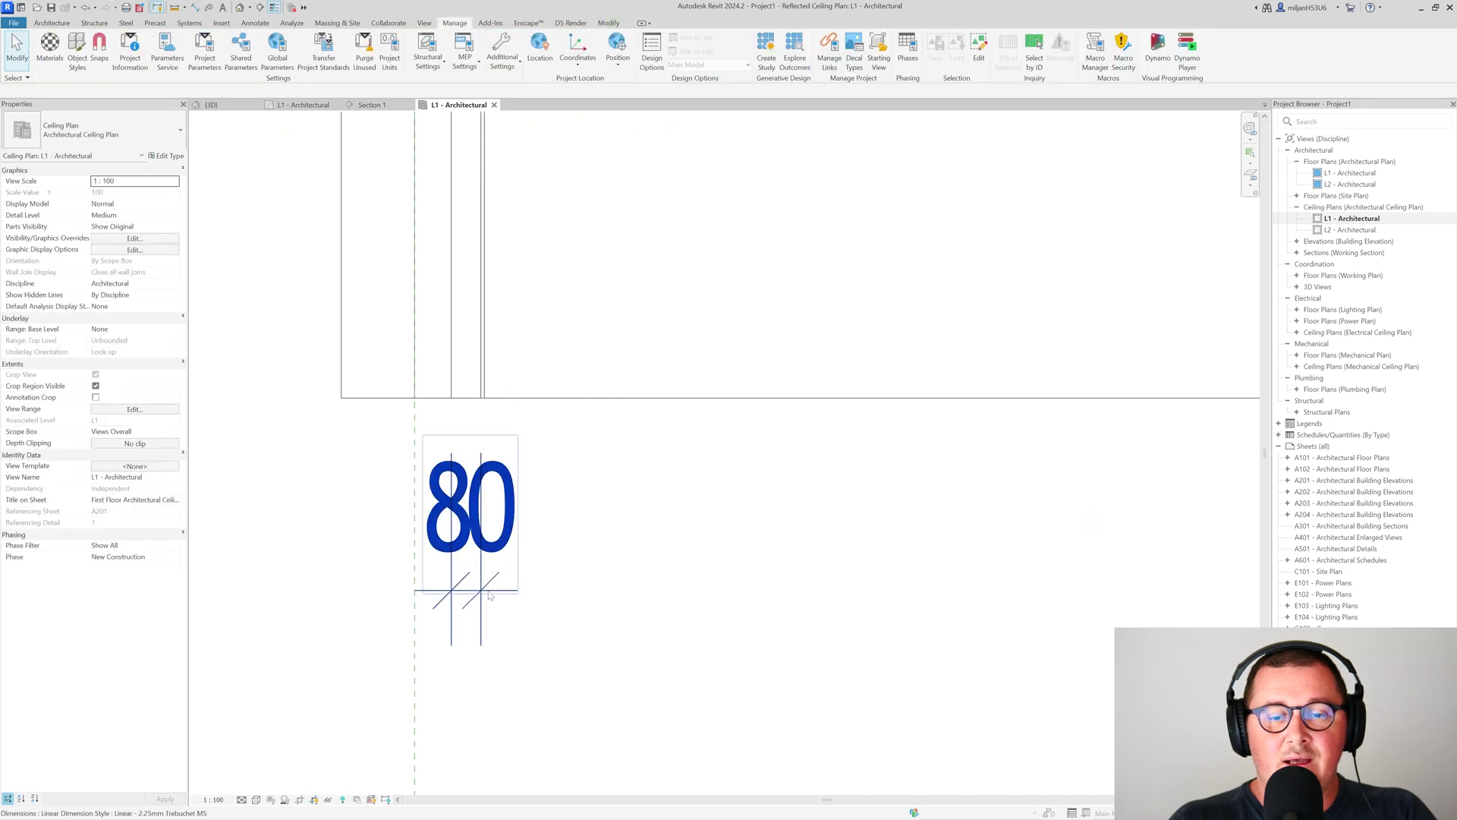
pyautogui.click(490, 594)
pyautogui.scroll(-2, 469, 563)
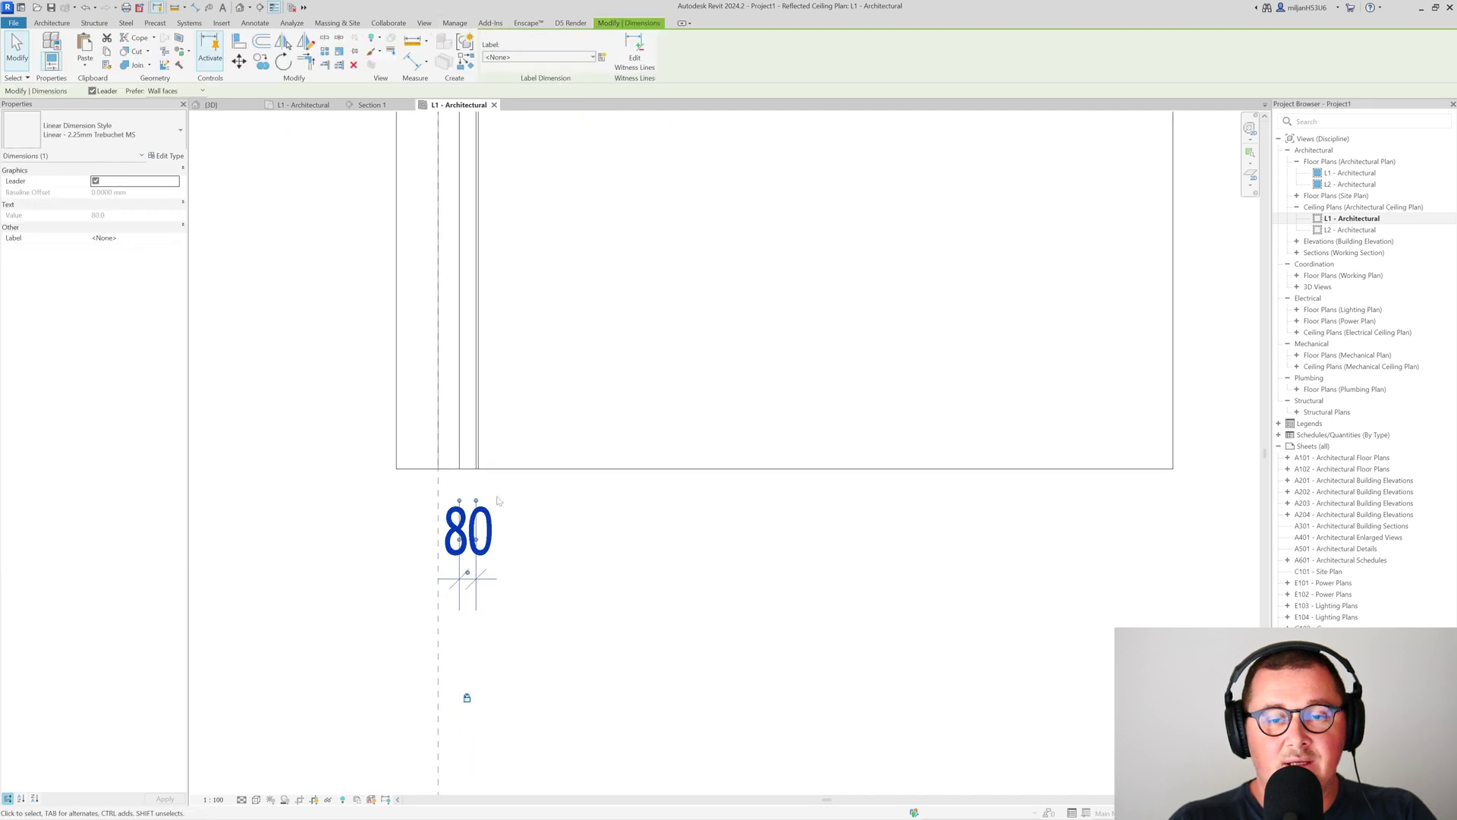
pyautogui.scroll(-3, 497, 501)
pyautogui.click(605, 527)
# Edit the ceiling's boundary by moving its left edge inward into the room, and finish the sketch.
pyautogui.scroll(-1, 600, 529)
pyautogui.moveTo(578, 414); pyautogui.dragTo(539, 475, button='middle')
pyautogui.scroll(1, 555, 357)
pyautogui.click(546, 323)
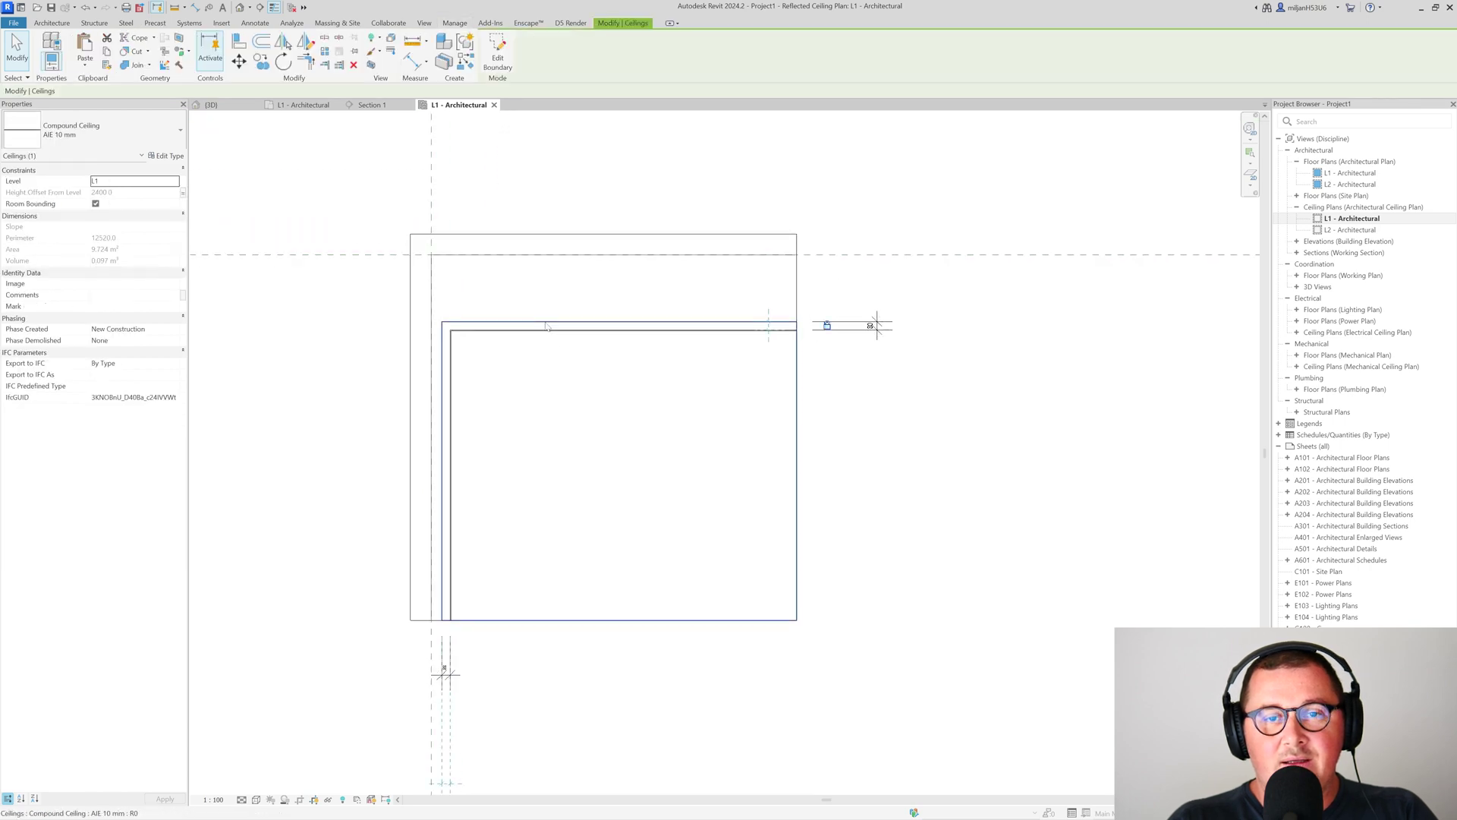
pyautogui.click(497, 53)
pyautogui.click(445, 407)
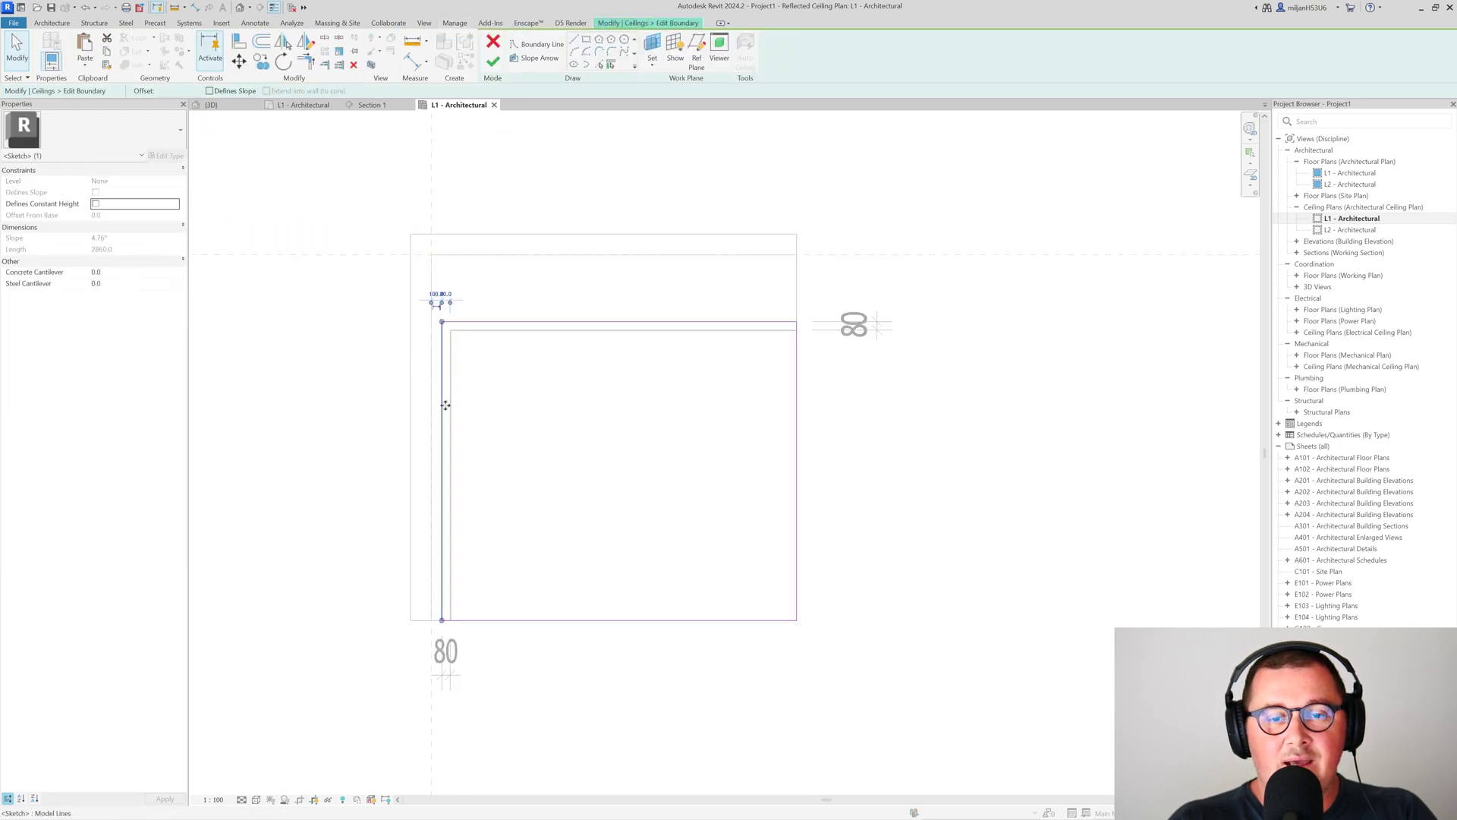
pyautogui.moveTo(445, 406); pyautogui.dragTo(504, 417)
pyautogui.moveTo(573, 376)
pyautogui.mouseDown(button='middle')
pyautogui.moveTo(523, 213)
pyautogui.moveTo(592, 325)
pyautogui.mouseUp(button='middle')
pyautogui.click(493, 61)
pyautogui.click(550, 214)
# Examine in the 3D view how the lining walls follow the ceiling's moved edges.
pyautogui.scroll(-2, 551, 216)
pyautogui.click(220, 105)
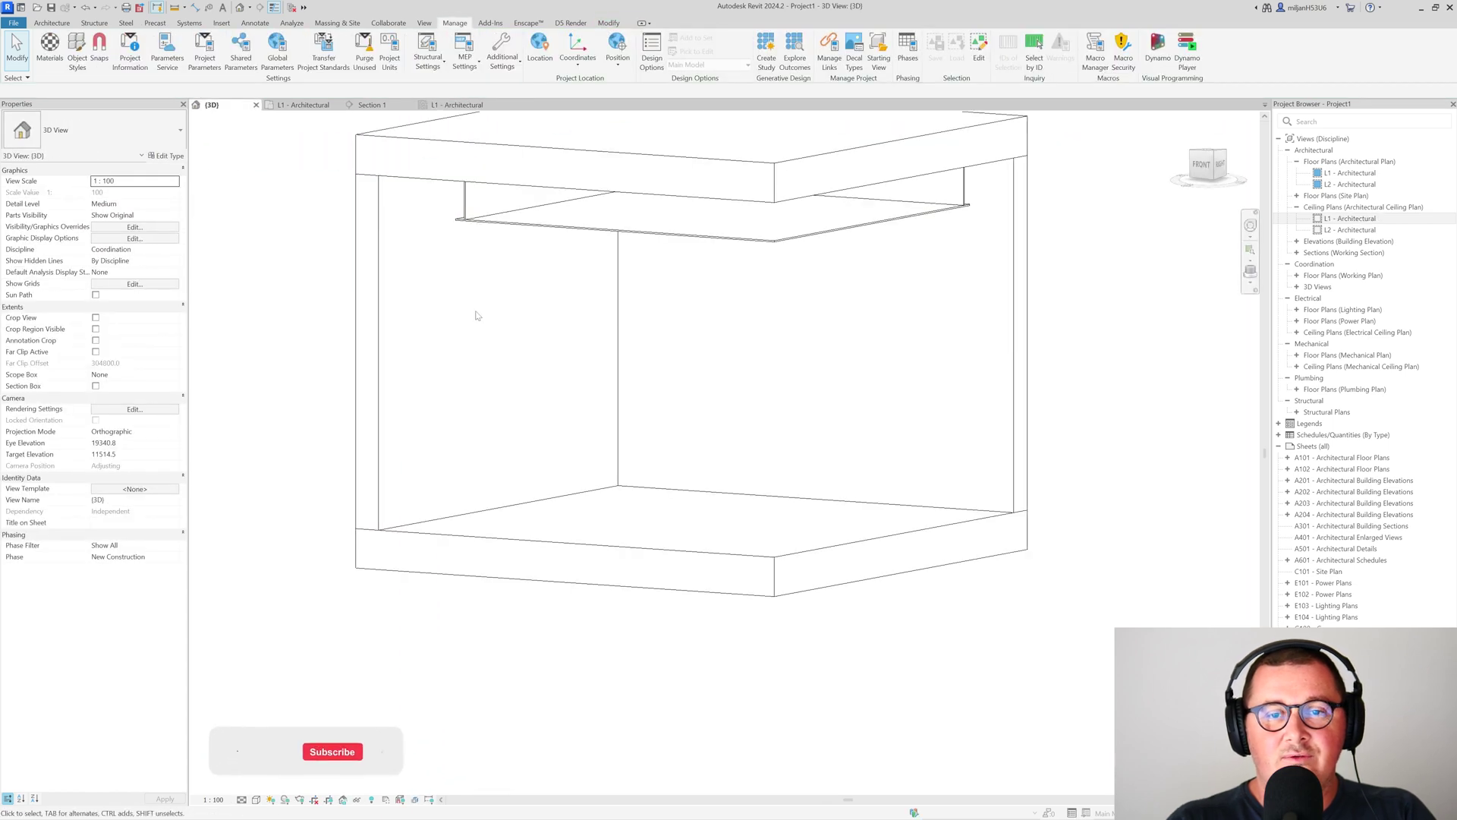
pyautogui.keyDown('shift'); pyautogui.moveTo(478, 315); pyautogui.dragTo(510, 340, button='middle'); pyautogui.keyUp('shift')
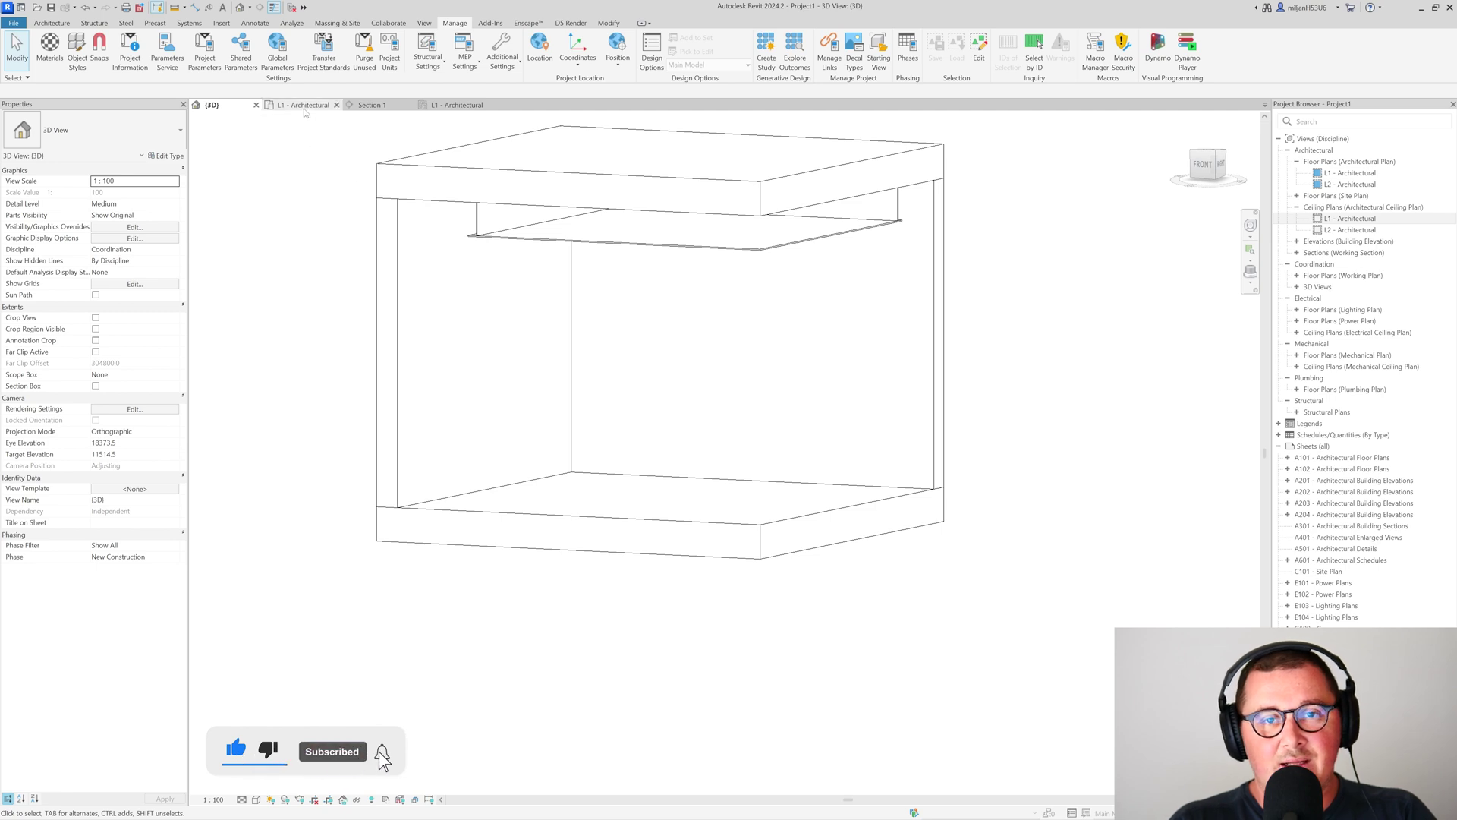
# In the L1 ceiling plan, edit the ceiling's boundary so its upper and left edges lie 100 mm from the room walls, and finish the sketch.
pyautogui.click(457, 105)
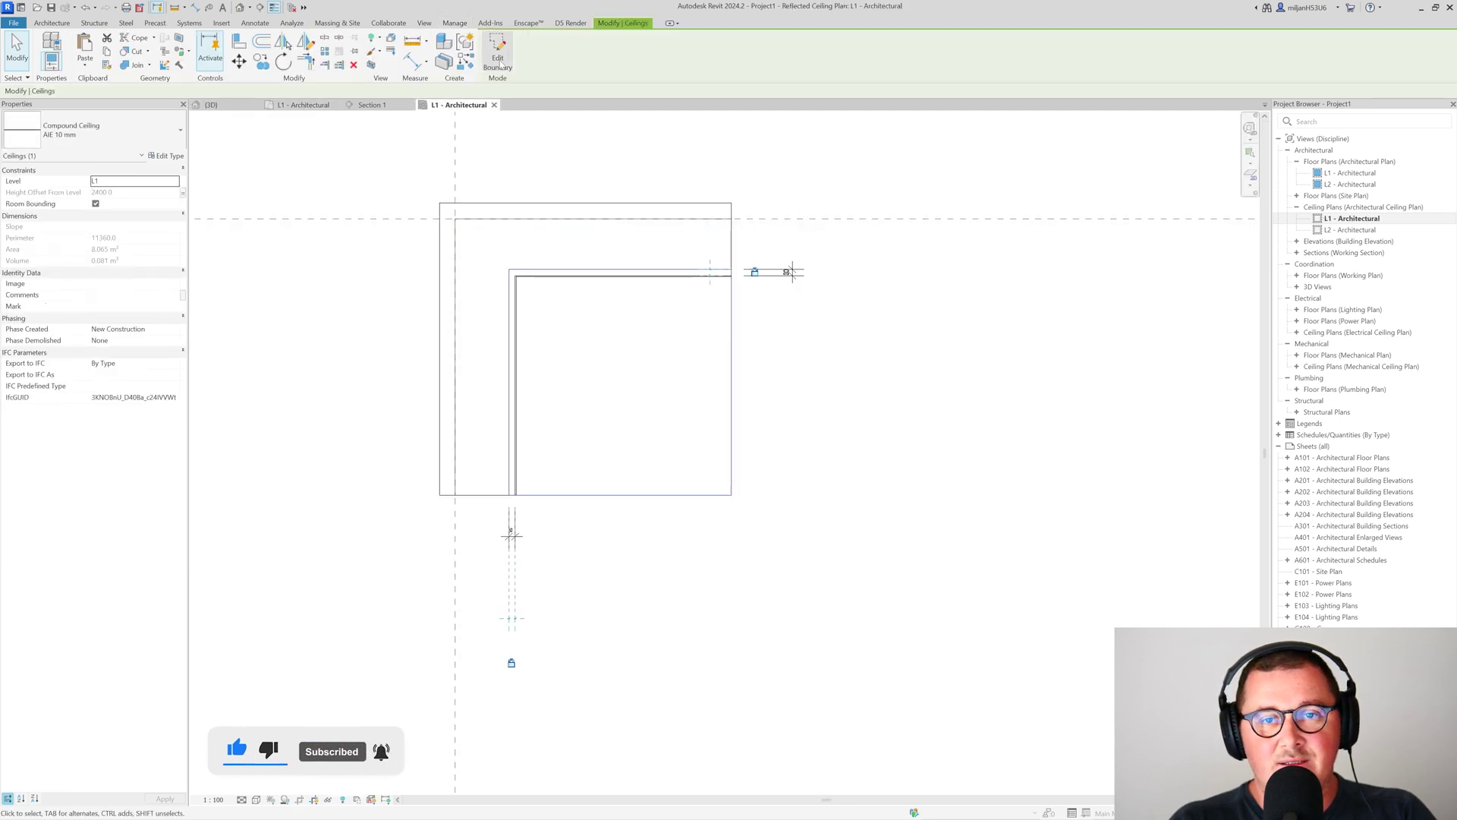
pyautogui.click(499, 55)
pyautogui.click(790, 264)
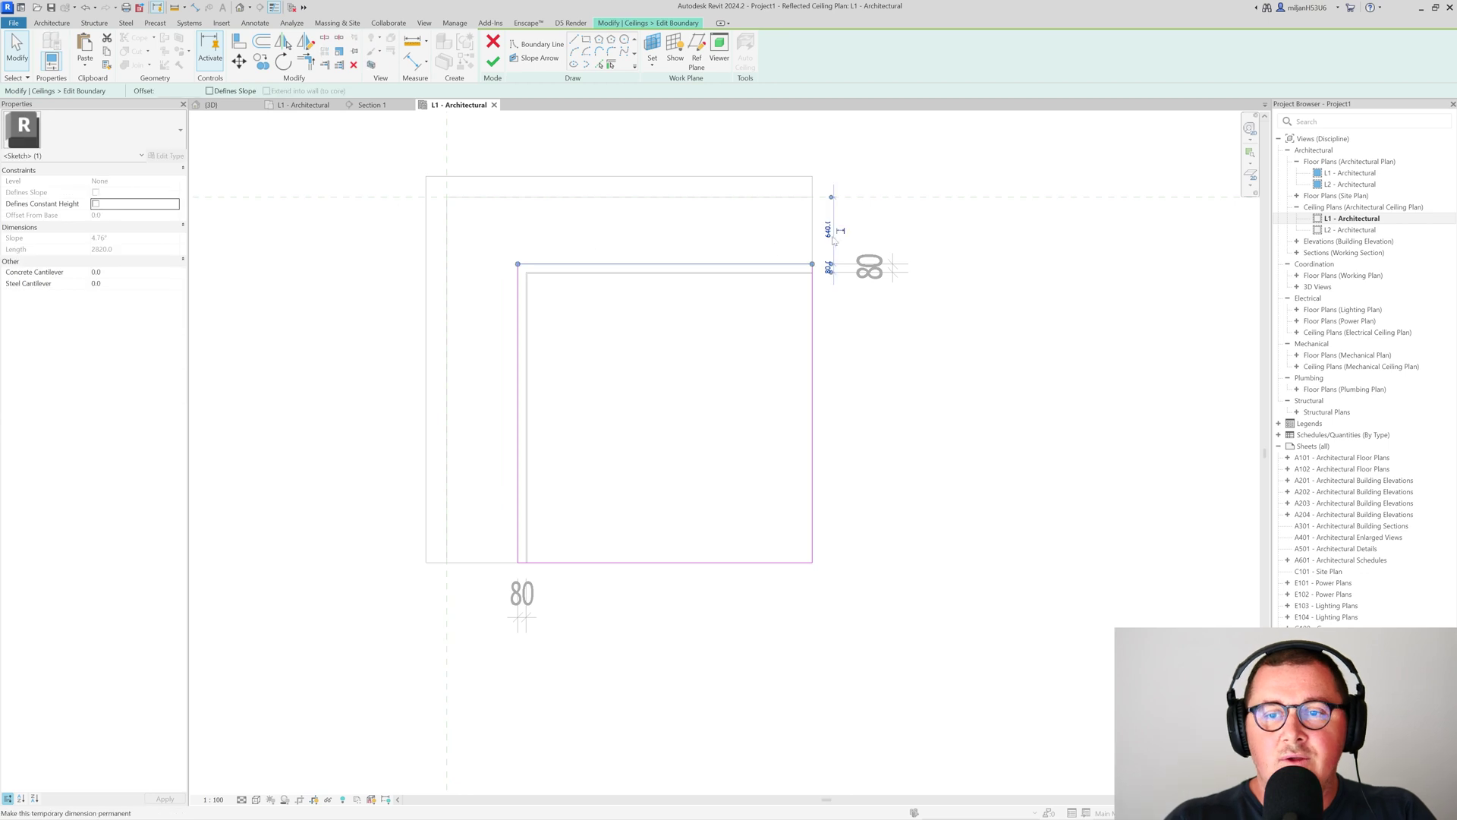
pyautogui.press('Return')
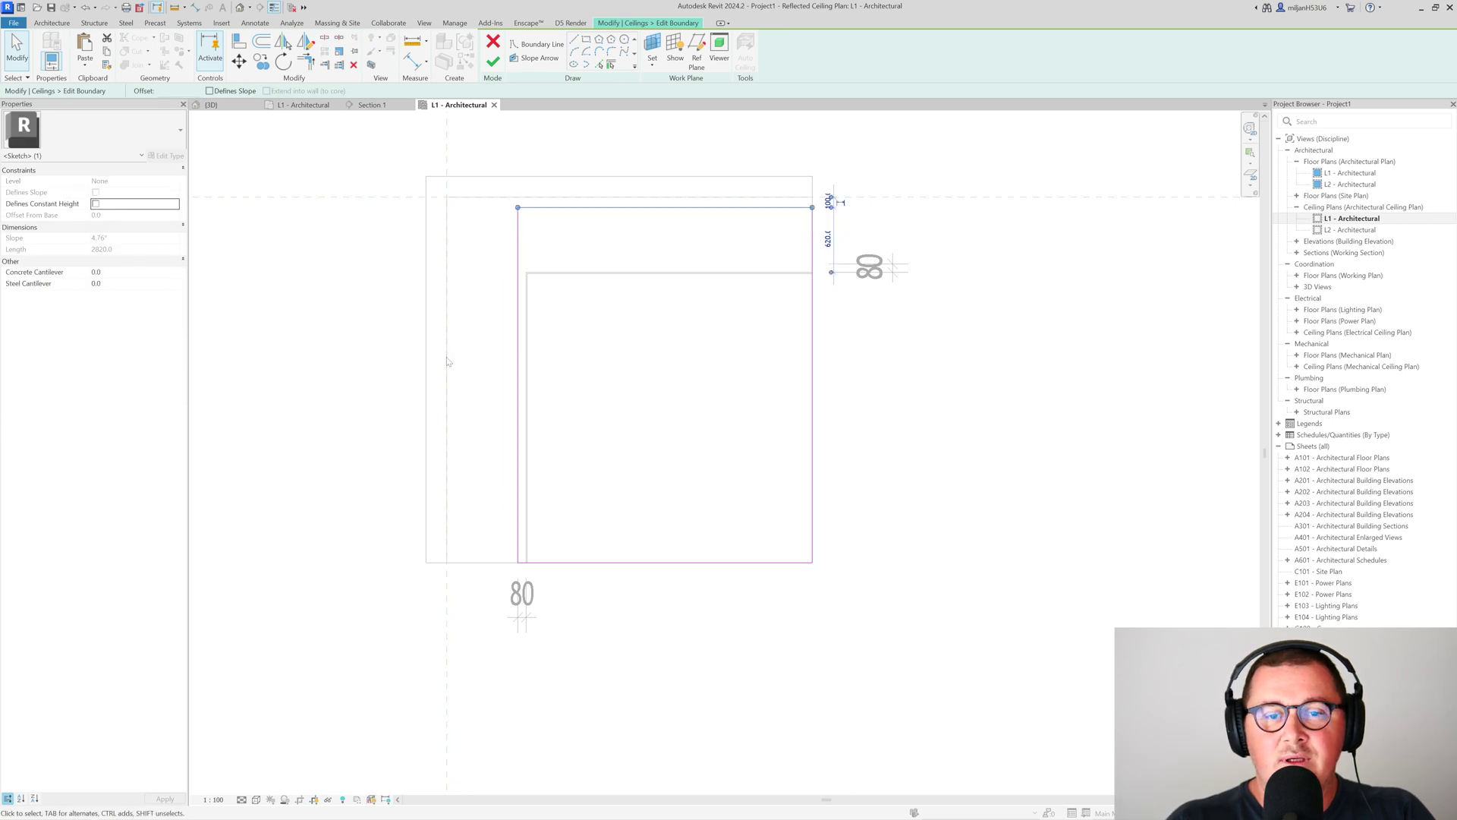
pyautogui.click(517, 493)
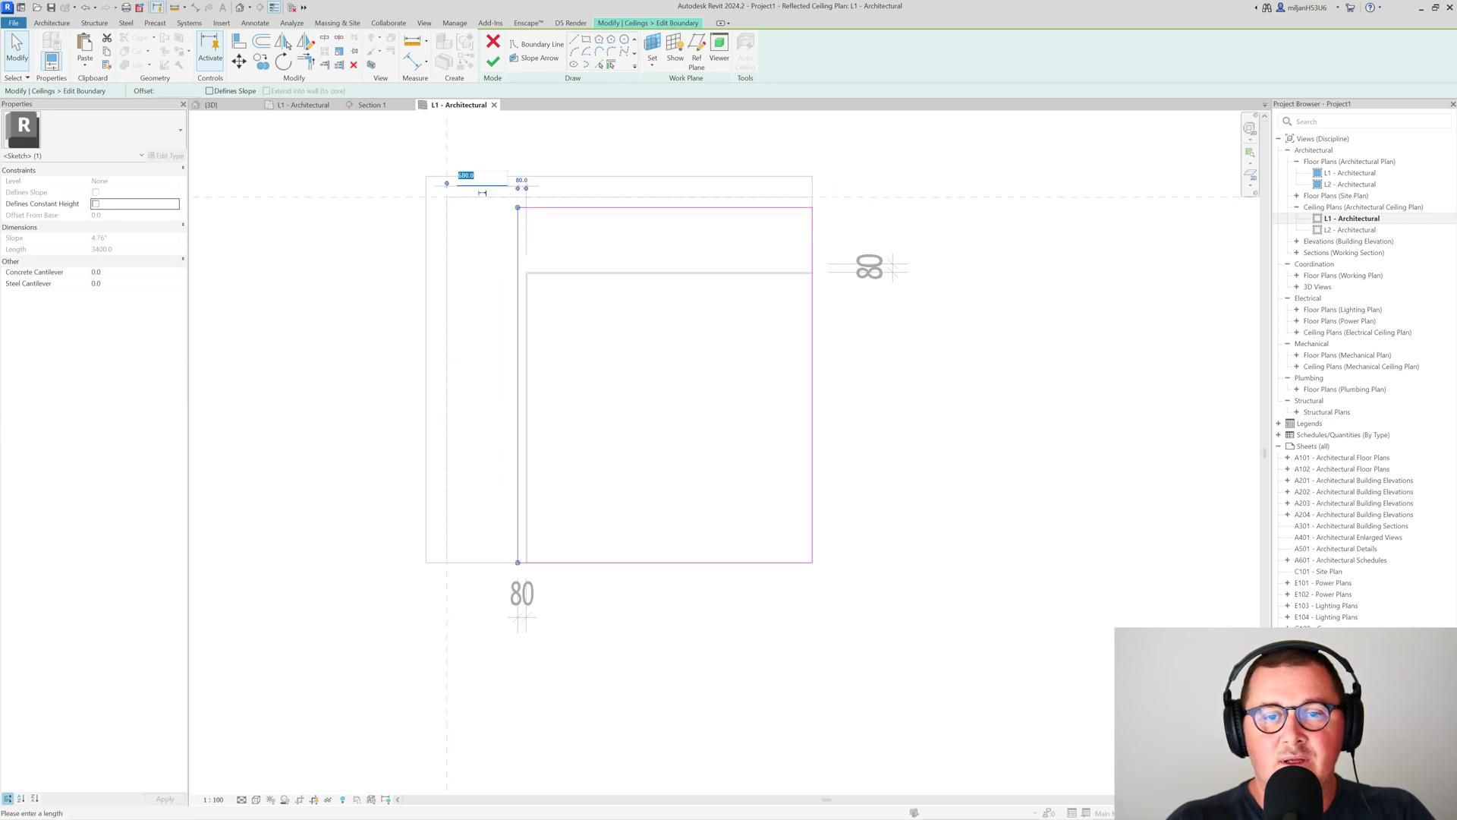
pyautogui.write('100')
pyautogui.press('Return')
pyautogui.click(493, 61)
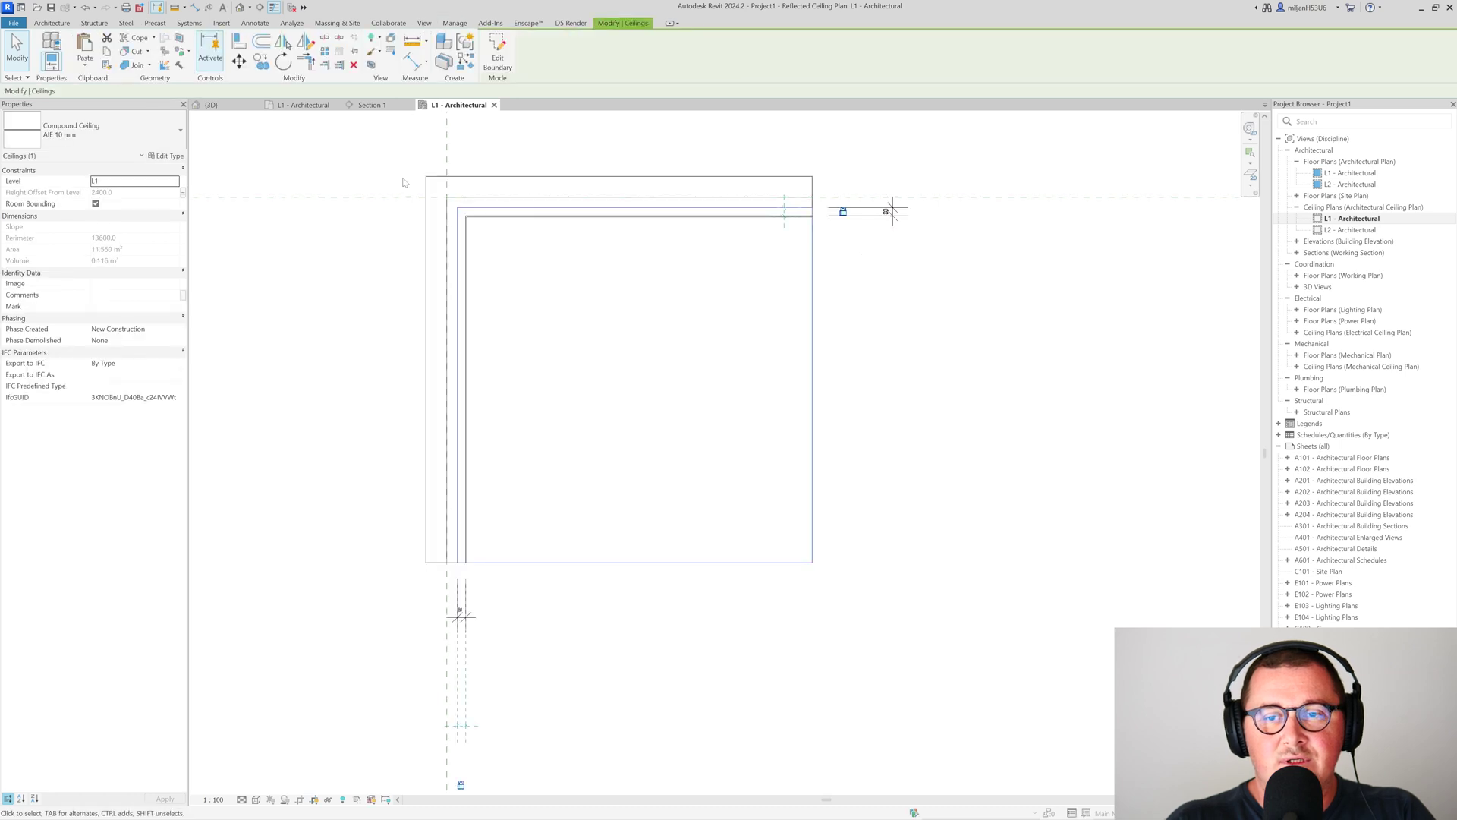
pyautogui.click(300, 386)
# Inspect the reset ceiling and its lining walls from the front corner in the 3D view.
pyautogui.click(211, 104)
pyautogui.keyDown('shift'); pyautogui.moveTo(628, 283); pyautogui.dragTo(522, 315, button='middle'); pyautogui.keyUp('shift')
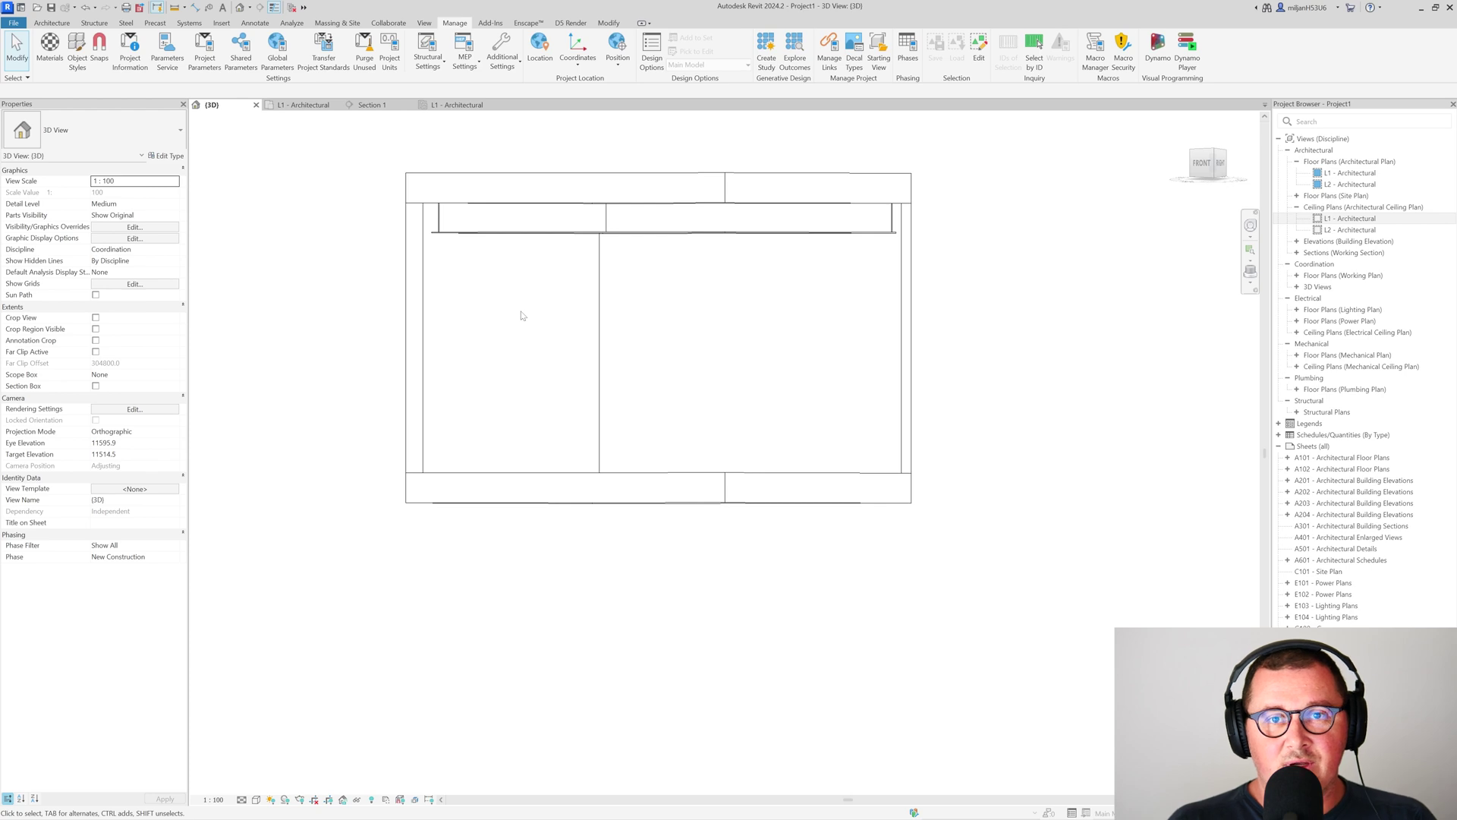
pyautogui.keyDown('shift'); pyautogui.moveTo(530, 371); pyautogui.dragTo(467, 372, button='middle'); pyautogui.keyUp('shift')
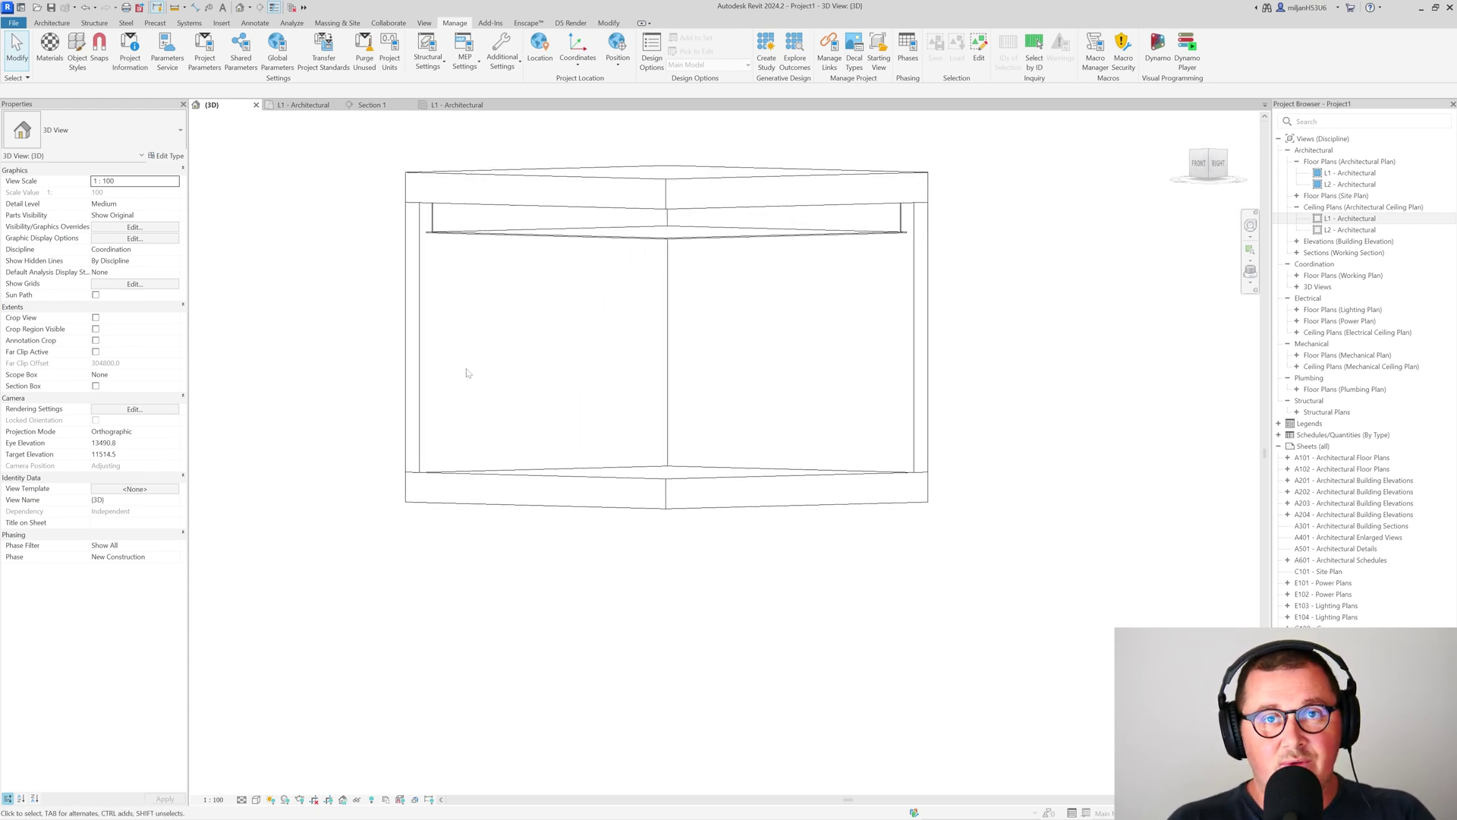